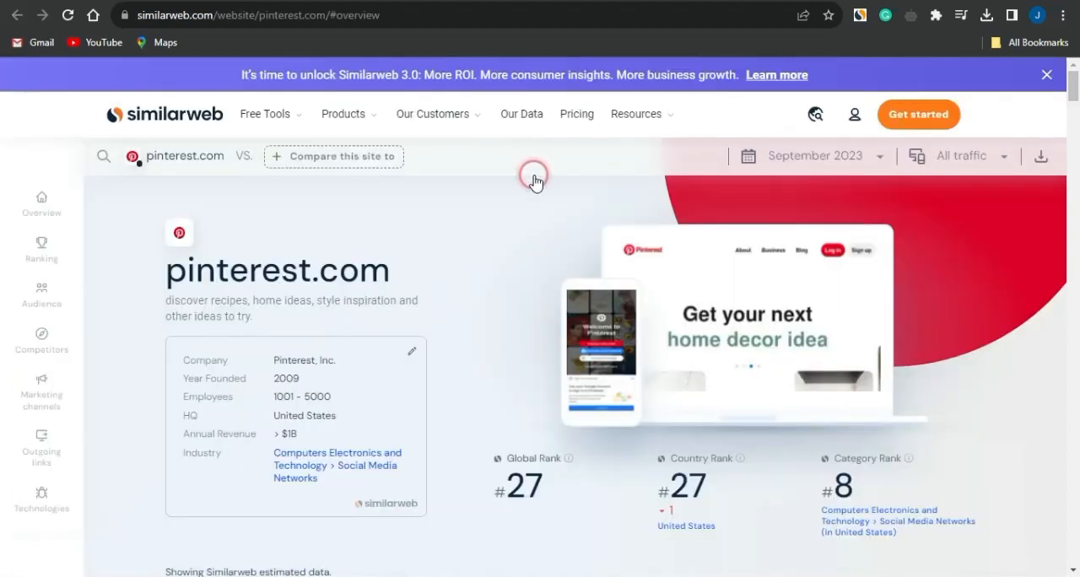
# Examine pinterest.com's traffic metrics, ranking, three-month visits and top countries, highlighting the United States share.
pyautogui.scroll(-3, 534, 180)
pyautogui.scroll(-1, 534, 179)
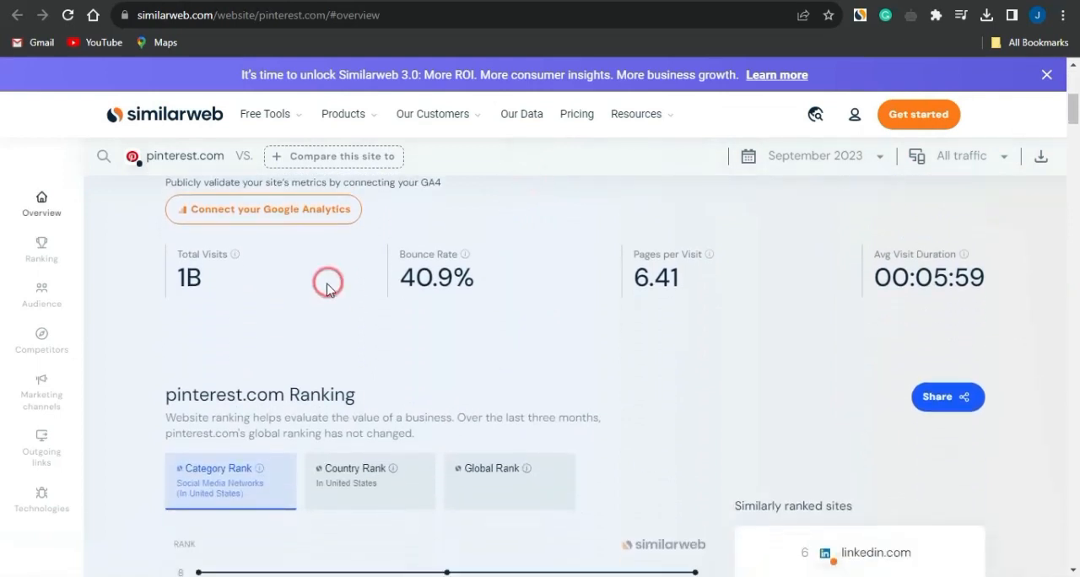
pyautogui.moveTo(231, 250)
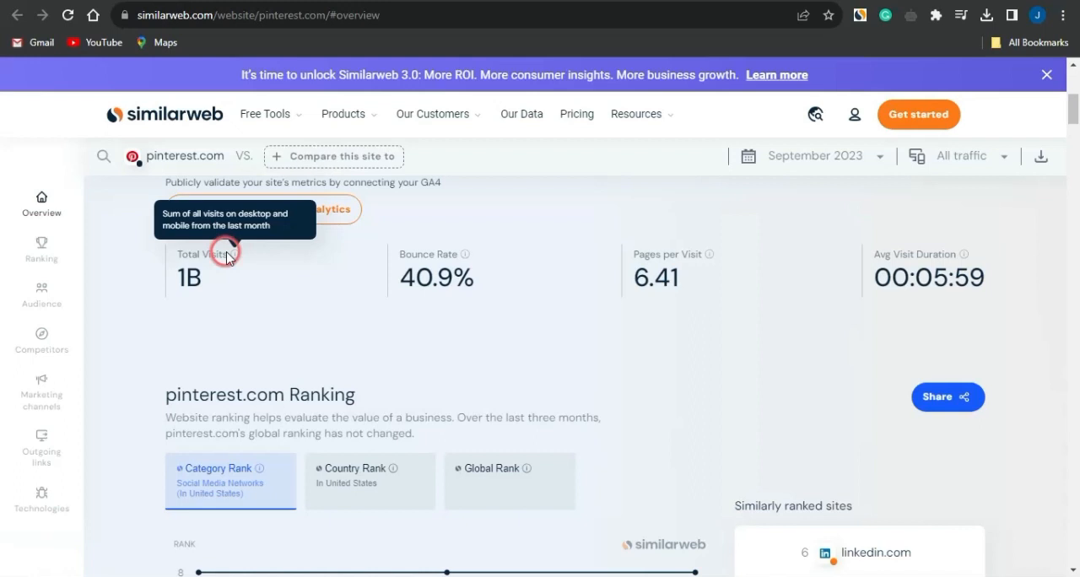
pyautogui.scroll(-5, 446, 344)
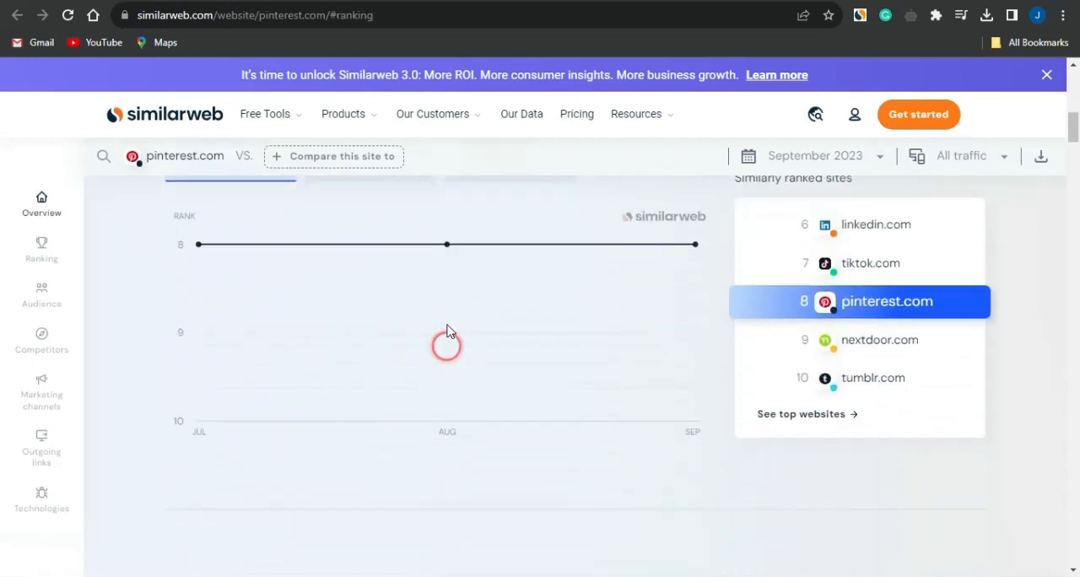
pyautogui.scroll(-6, 423, 211)
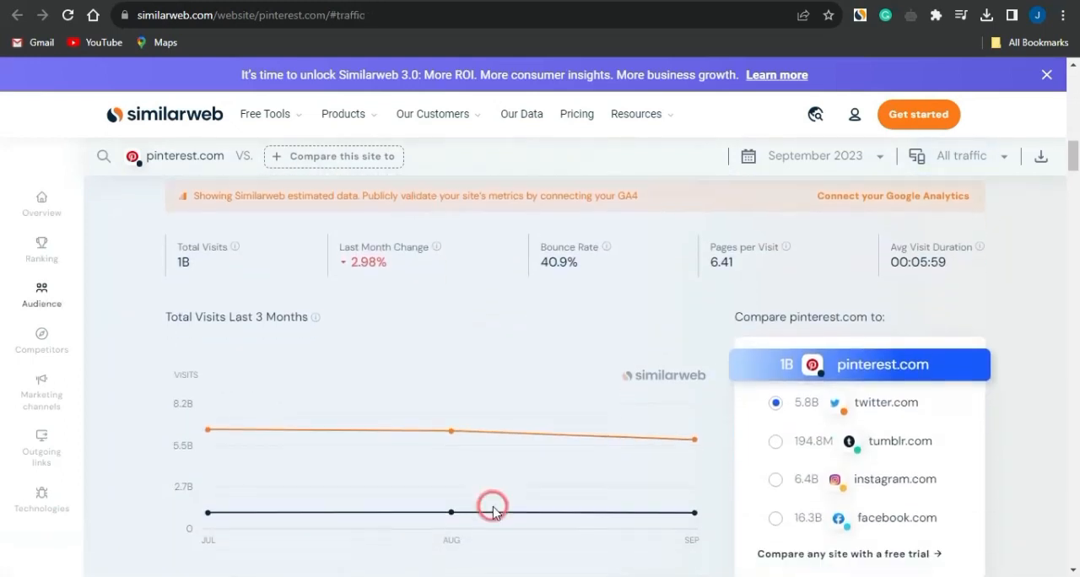
pyautogui.scroll(-3, 495, 504)
pyautogui.scroll(-3, 495, 510)
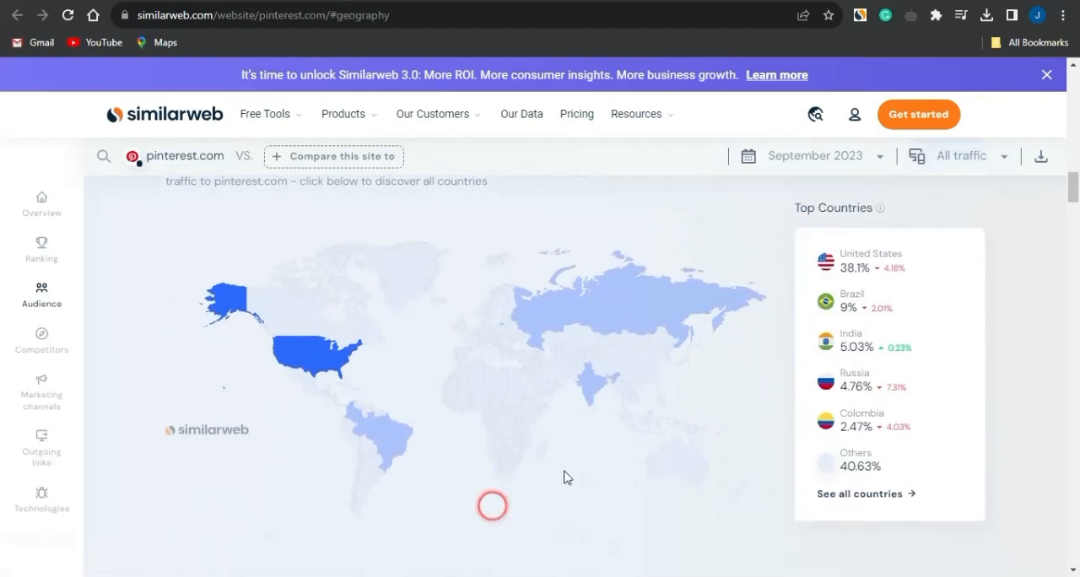
pyautogui.moveTo(571, 342)
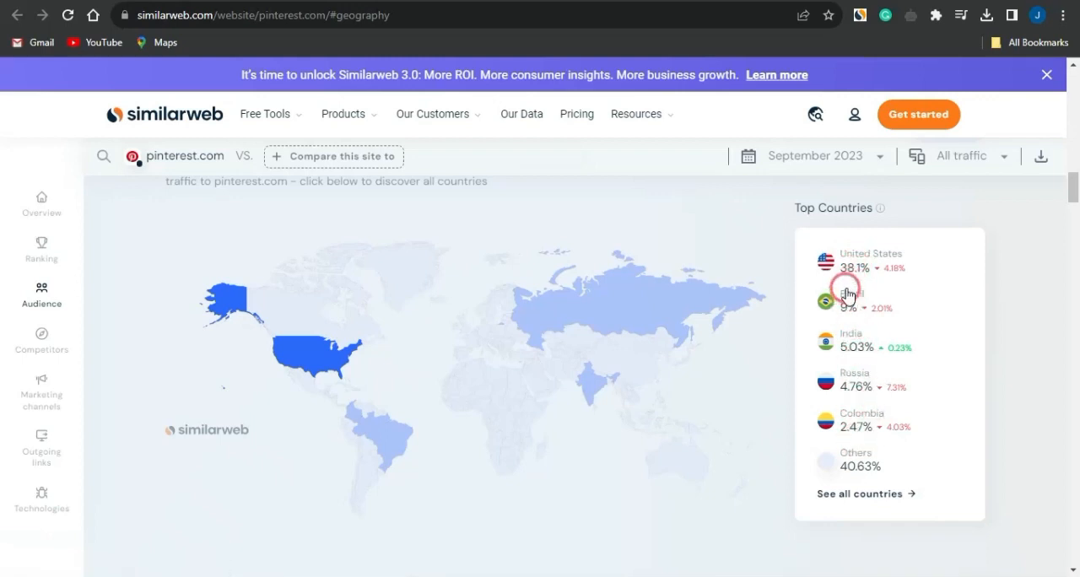
pyautogui.moveTo(841, 267); pyautogui.dragTo(869, 267)
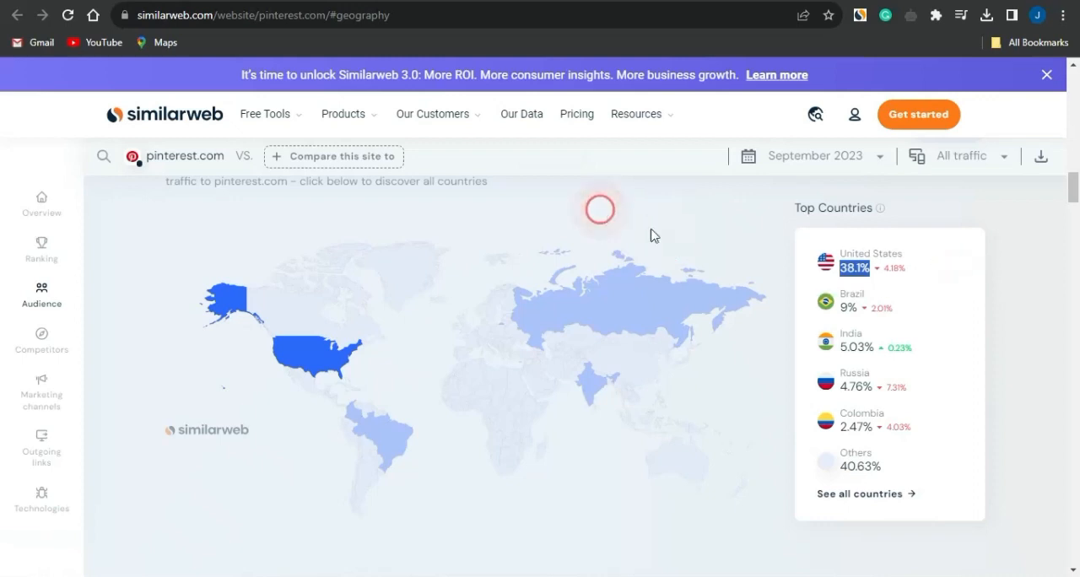
pyautogui.moveTo(597, 275)
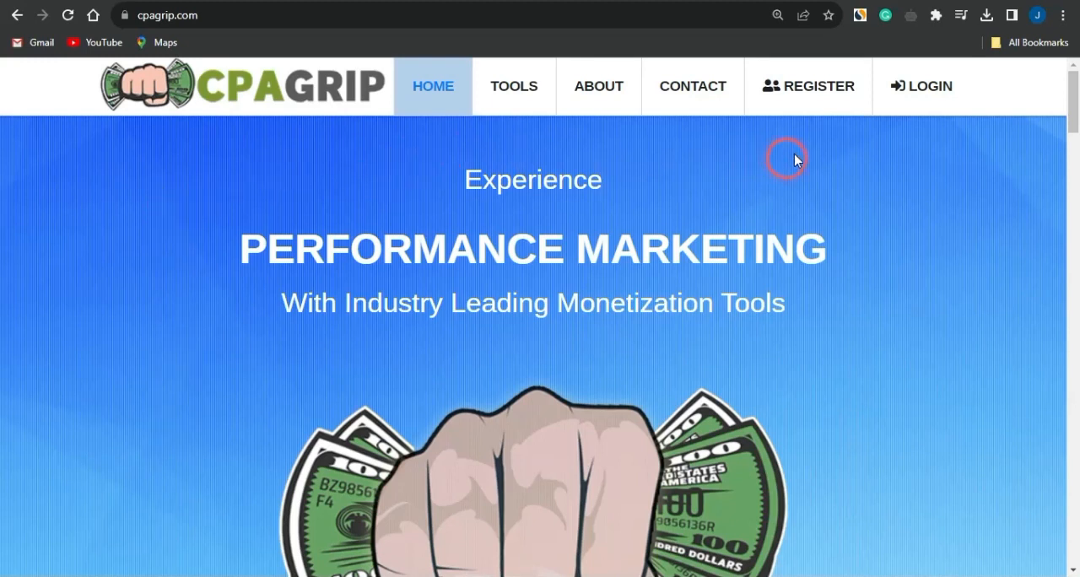
# Open the CPAGrip publisher registration form and look through its required fields.
pyautogui.click(771, 97)
pyautogui.scroll(-3, 182, 256)
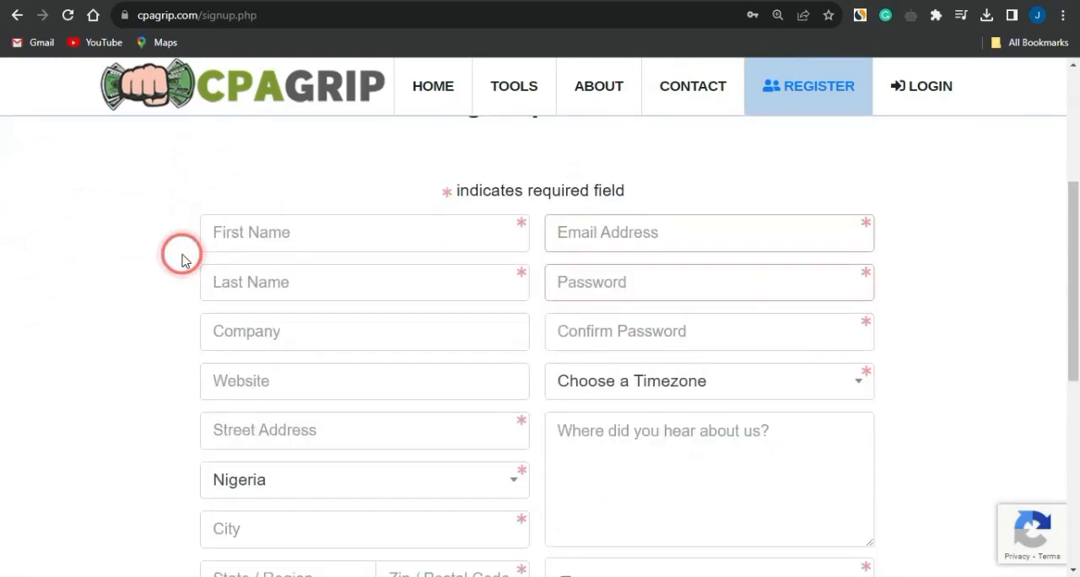
pyautogui.scroll(-2, 182, 255)
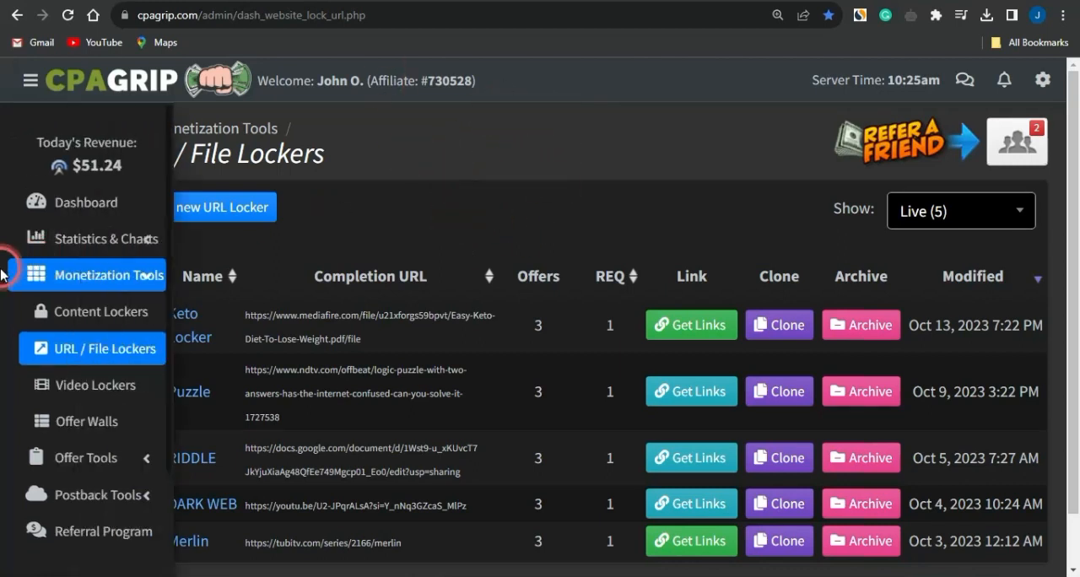
# Start a new URL locker in CPAGrip's monetization tools and agree to its terms of service.
pyautogui.click(42, 271)
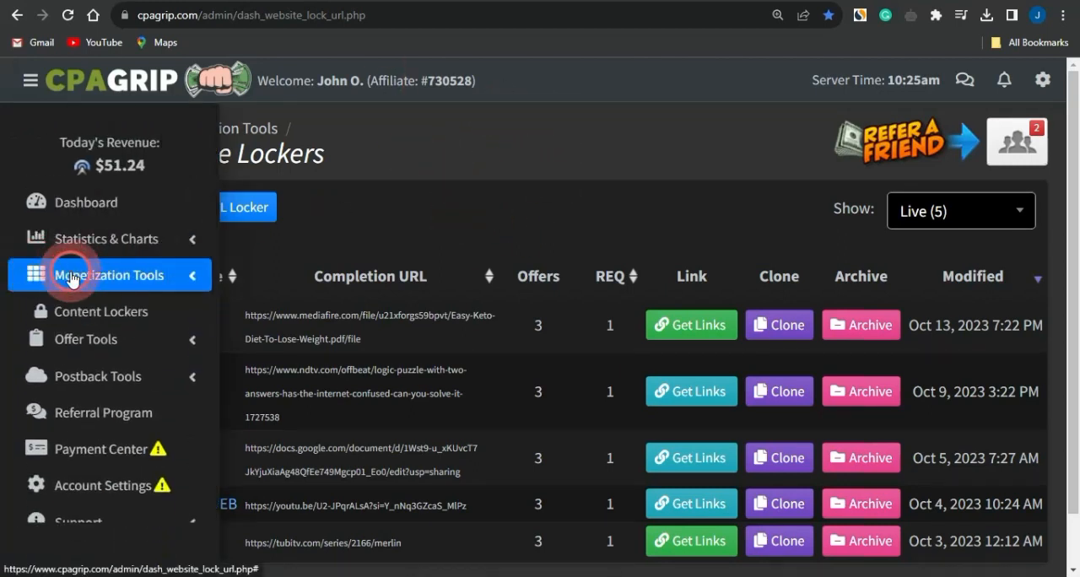
pyautogui.click(63, 277)
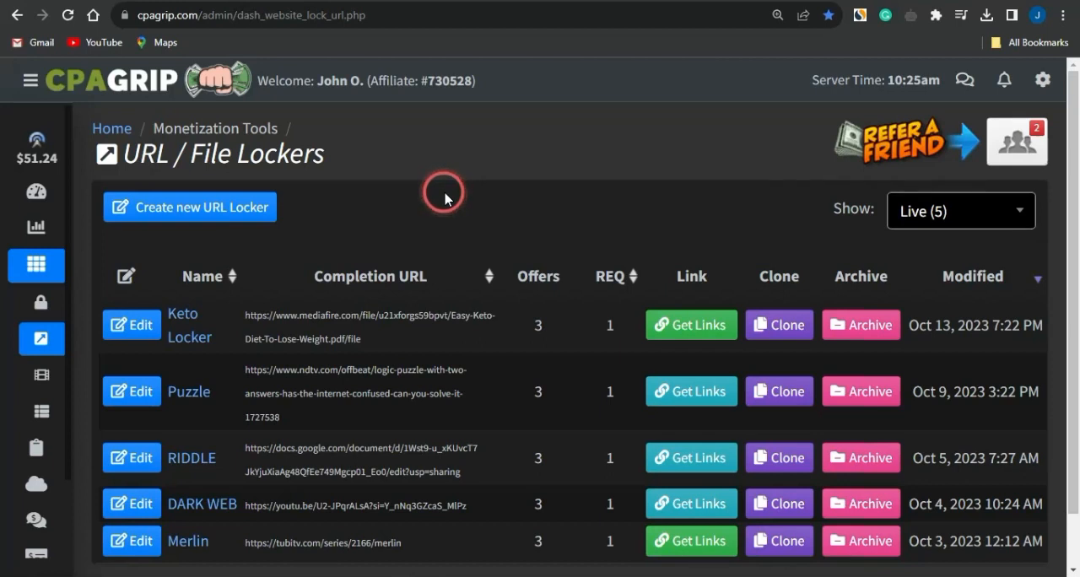
pyautogui.click(211, 208)
pyautogui.scroll(-5, 449, 223)
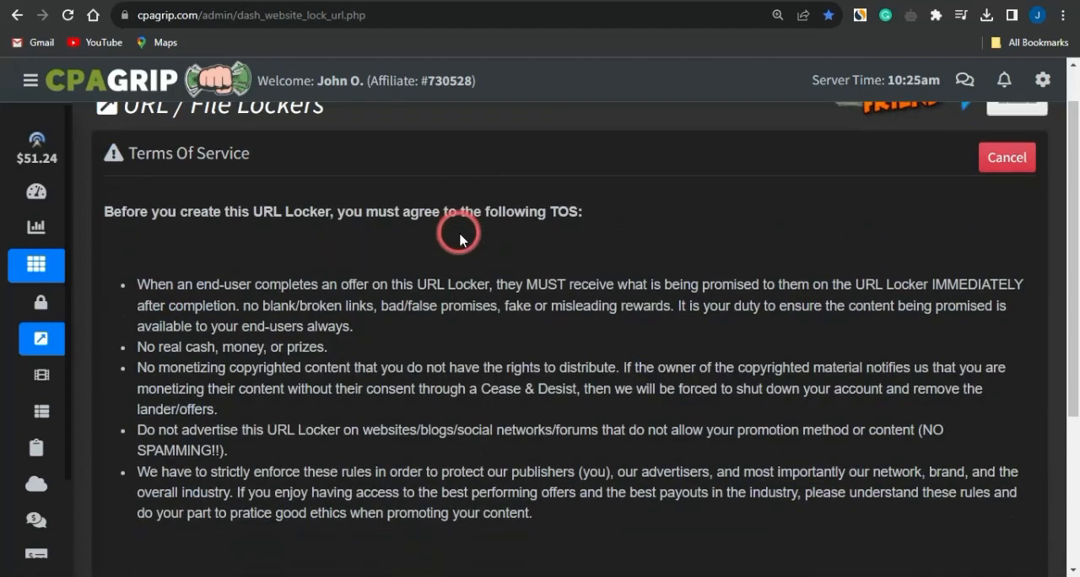
pyautogui.click(254, 474)
pyautogui.scroll(2, 374, 296)
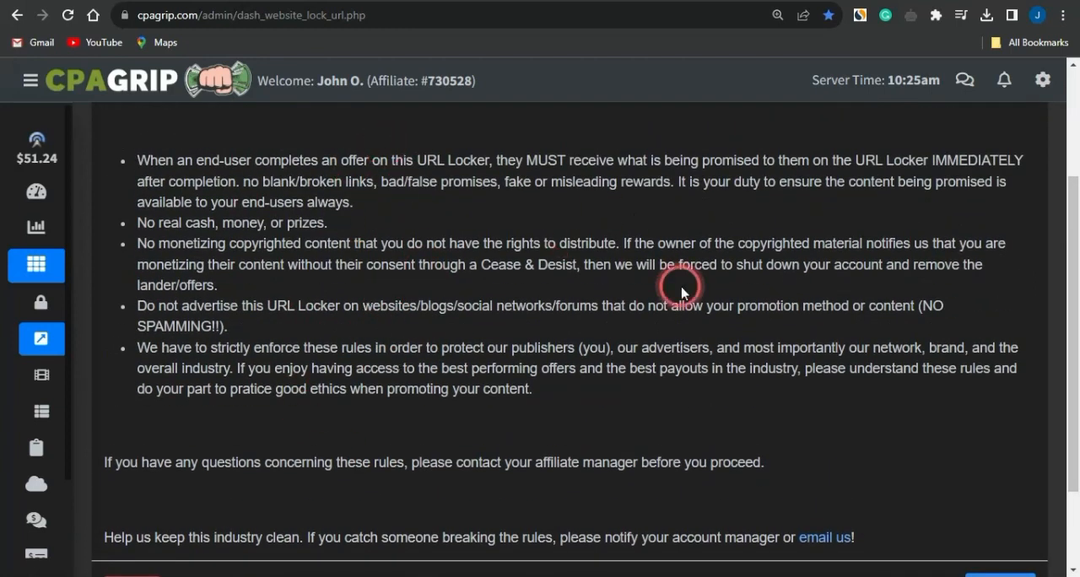
pyautogui.scroll(-2, 682, 221)
pyautogui.click(982, 488)
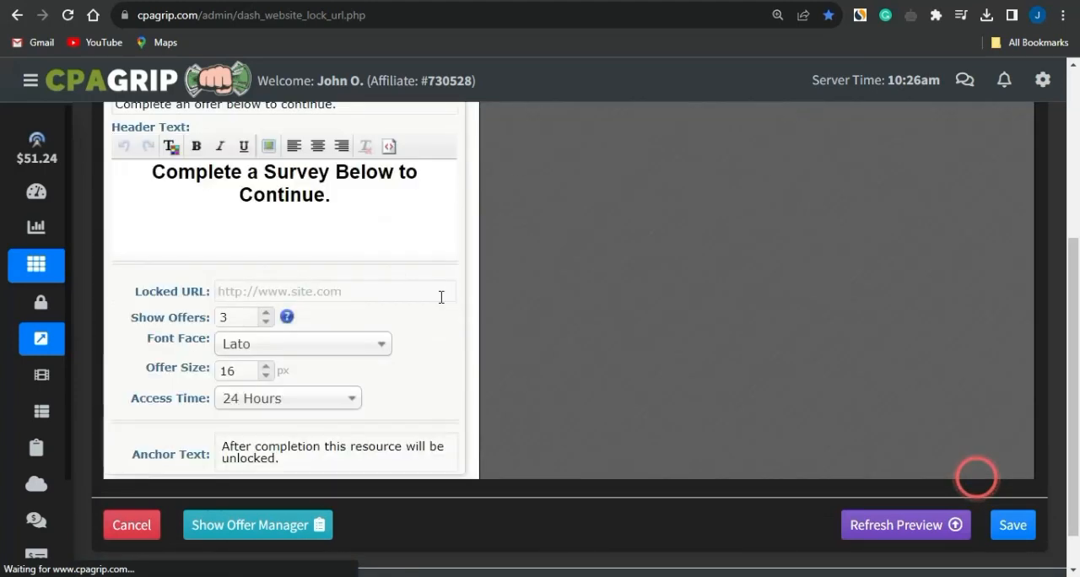
# Apply the CAPTCHA template to the new locker and return to its general settings.
pyautogui.scroll(3, 441, 297)
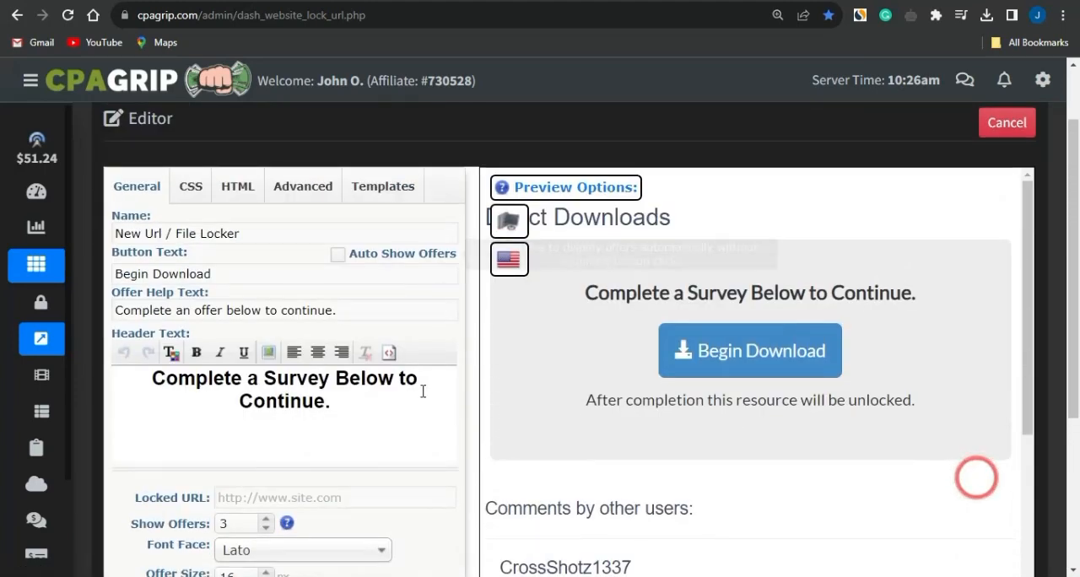
pyautogui.click(374, 188)
pyautogui.scroll(-5, 400, 376)
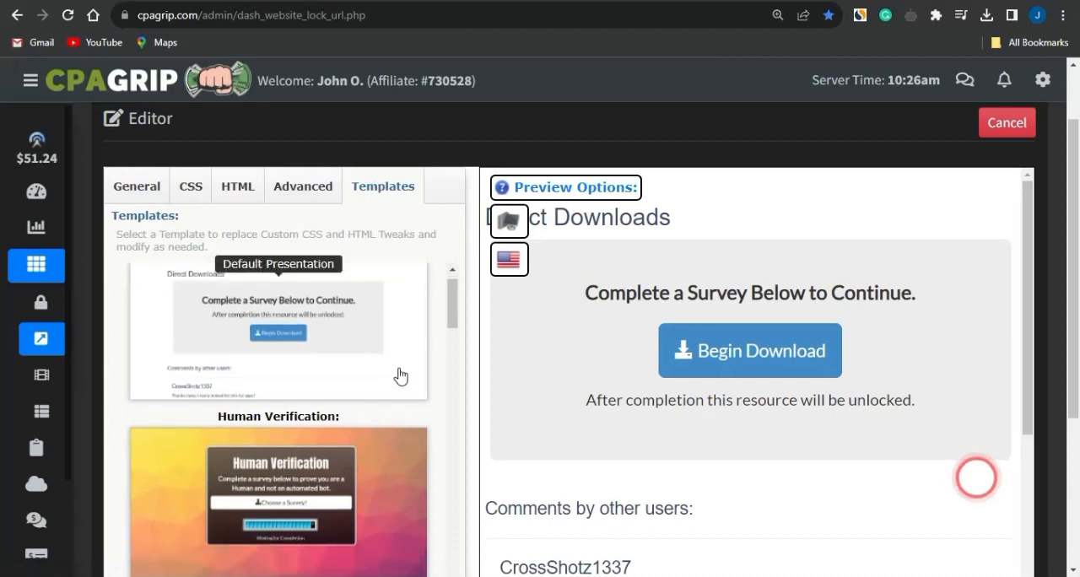
pyautogui.scroll(-3, 465, 436)
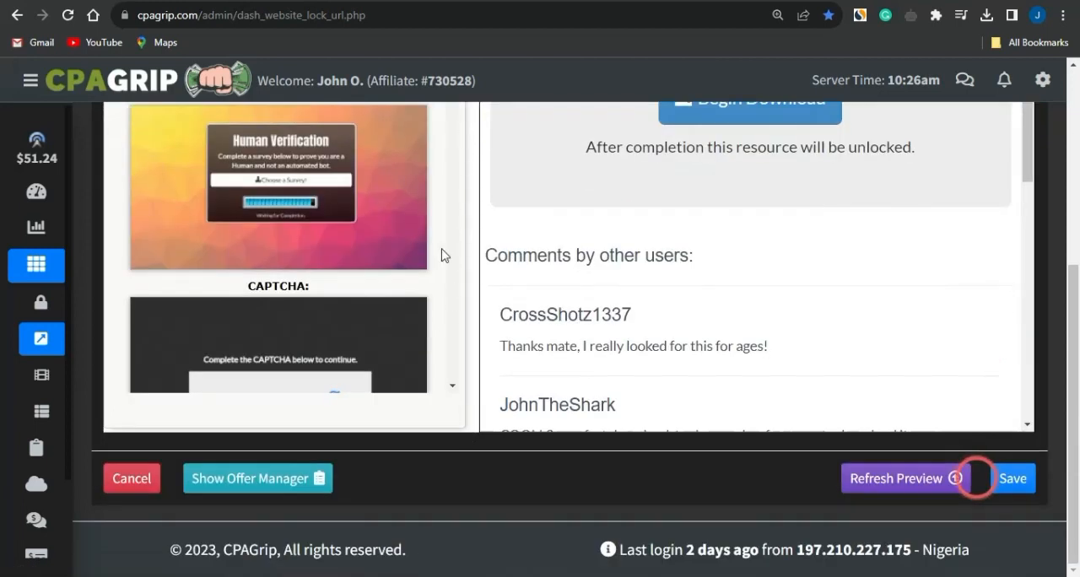
pyautogui.scroll(-2, 437, 232)
pyautogui.scroll(-1, 417, 212)
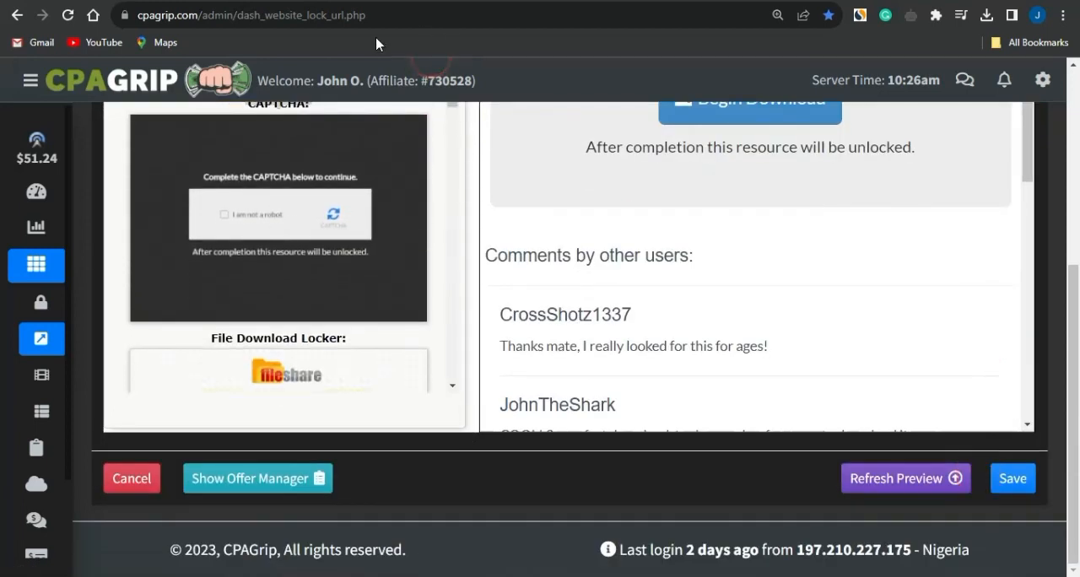
pyautogui.scroll(2, 409, 166)
pyautogui.click(386, 283)
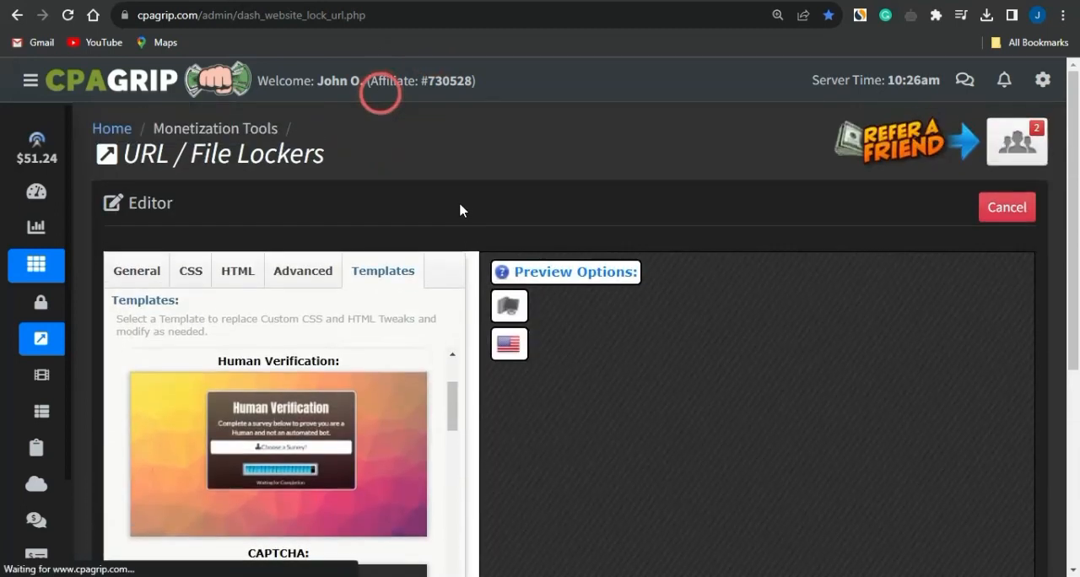
pyautogui.click(143, 274)
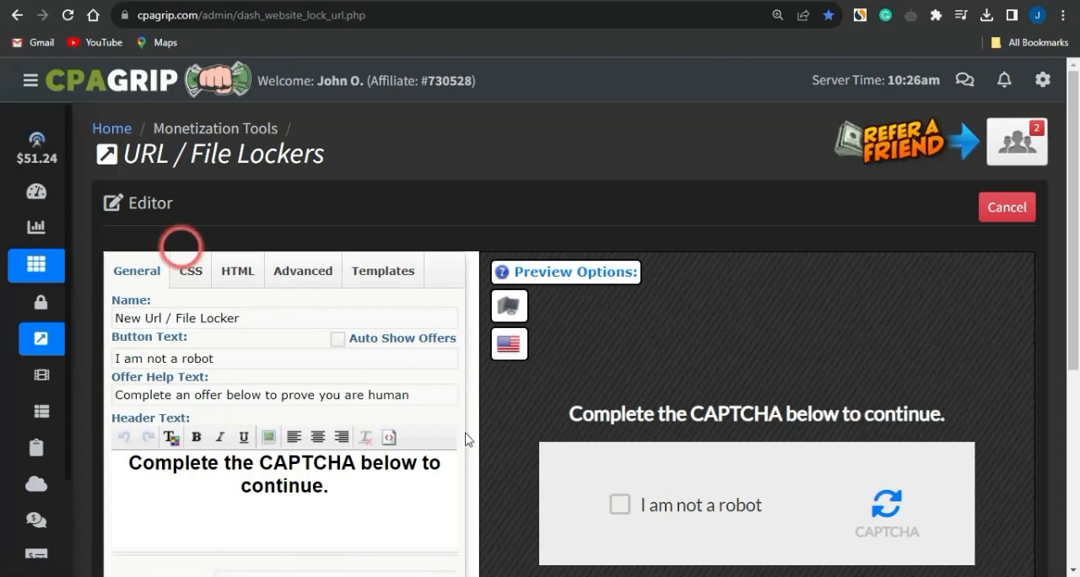
pyautogui.scroll(-2, 468, 440)
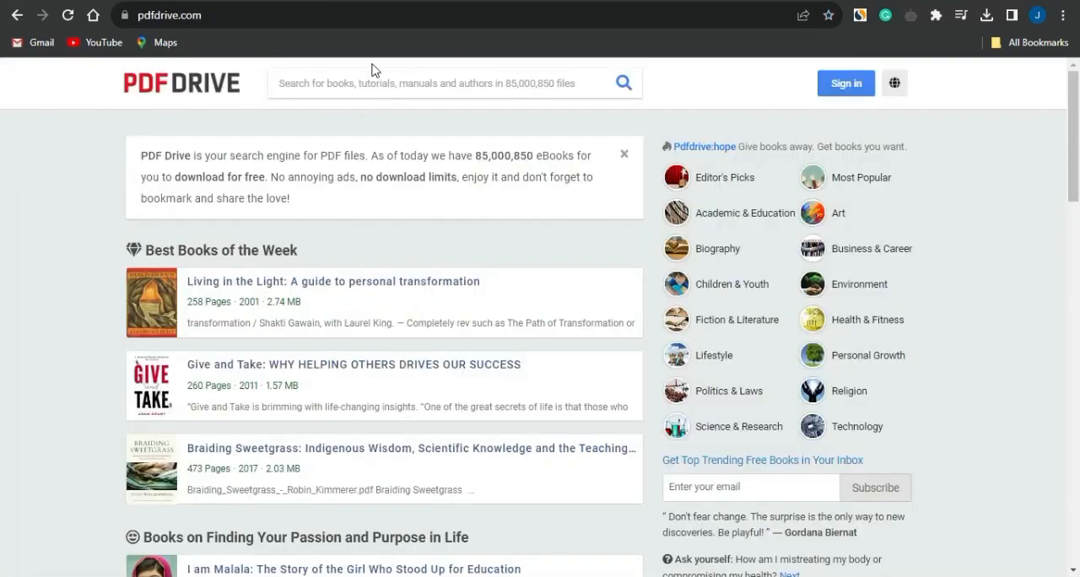
pyautogui.click(470, 191)
# Pick the Food & Recipes niche from the Notepad list and search PDF Drive for "keto diet".
pyautogui.hotkey('alt', 'Tab')
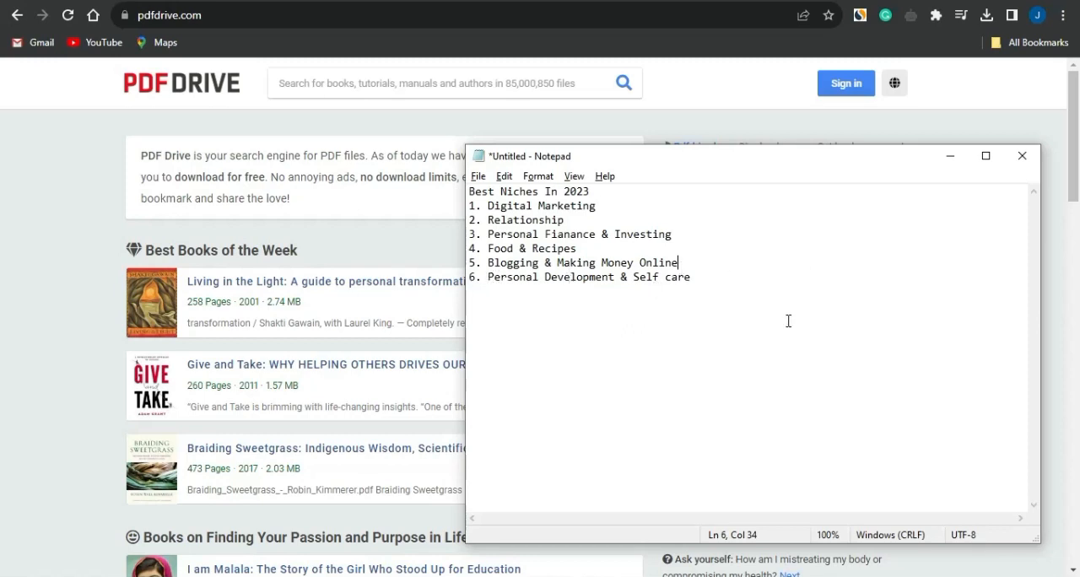
pyautogui.moveTo(589, 246); pyautogui.dragTo(488, 248)
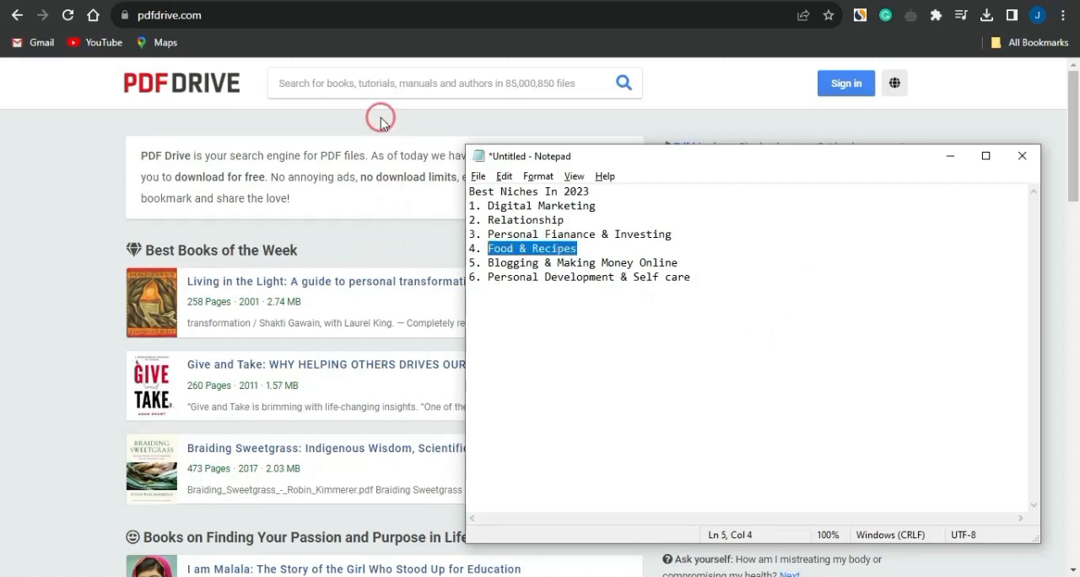
pyautogui.click(355, 88)
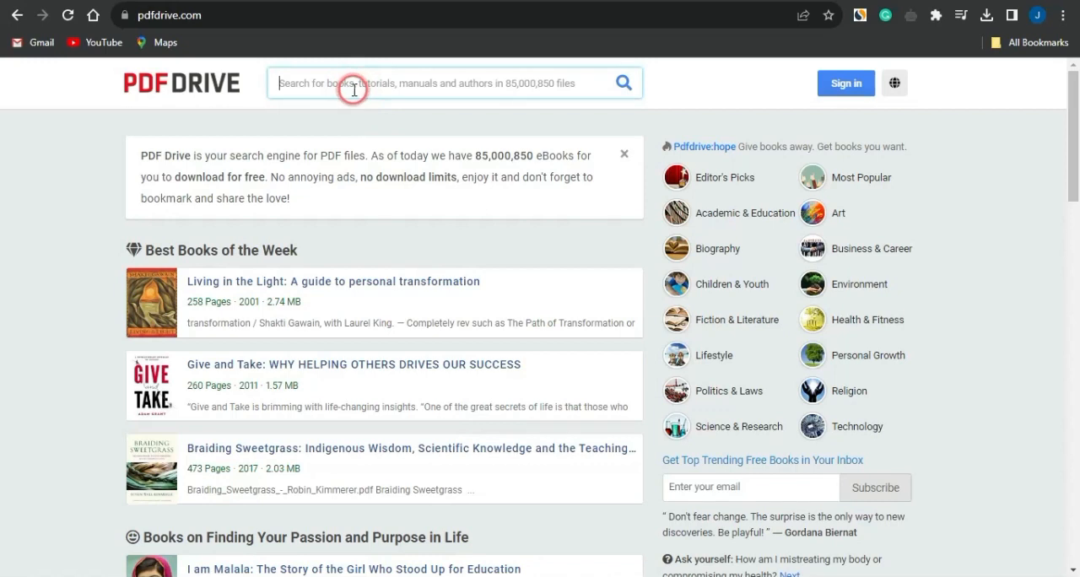
pyautogui.write('keto ')
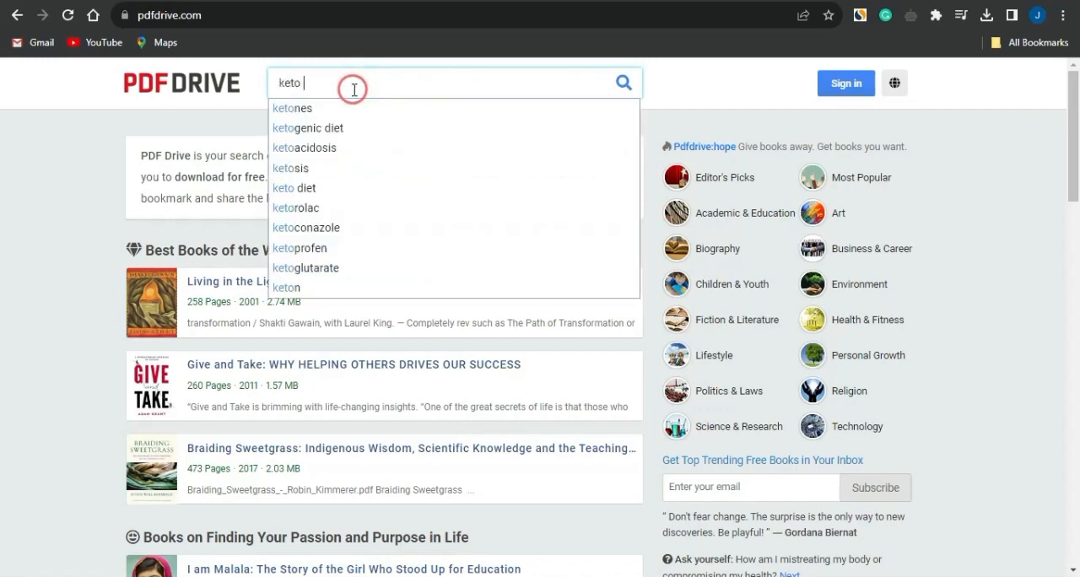
pyautogui.write(' diet')
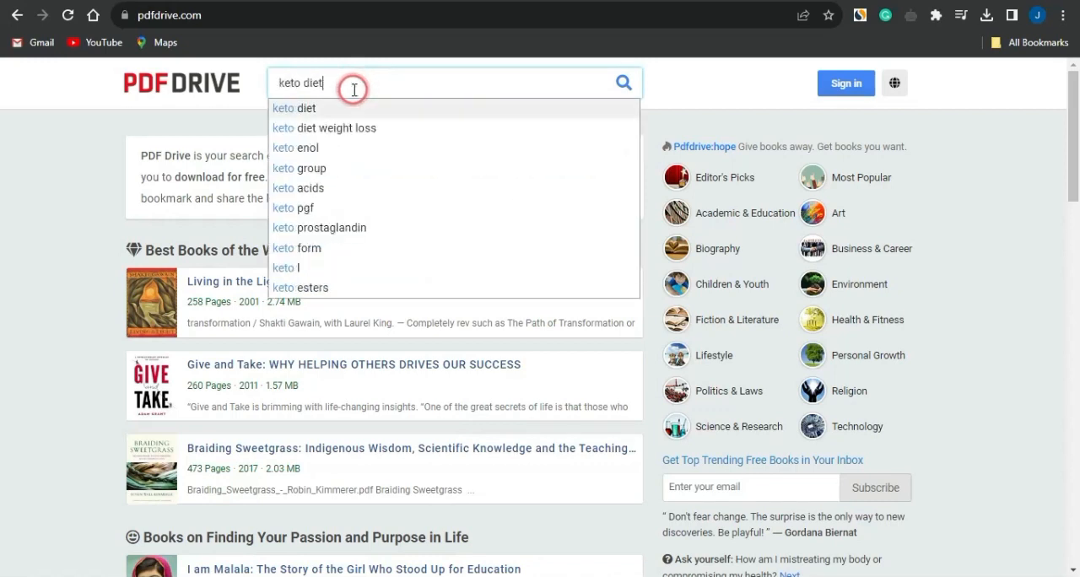
pyautogui.press('Return')
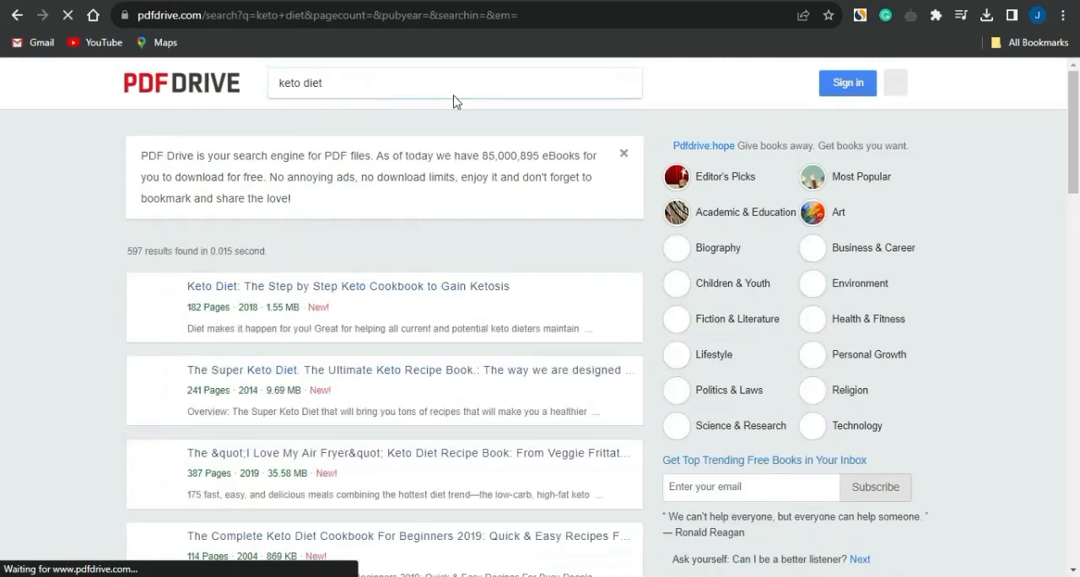
# Open the ebook "Keto Diet: The Step by Step Keto Cookbook to Gain Ketosis" and download it as a PDF.
pyautogui.scroll(-3, 583, 355)
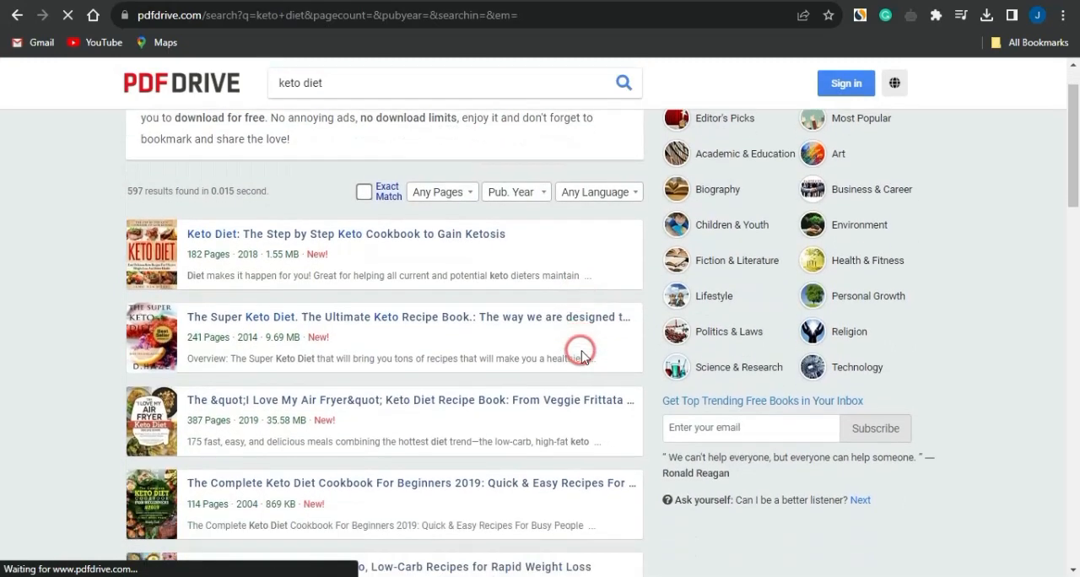
pyautogui.scroll(2, 581, 350)
pyautogui.click(240, 220)
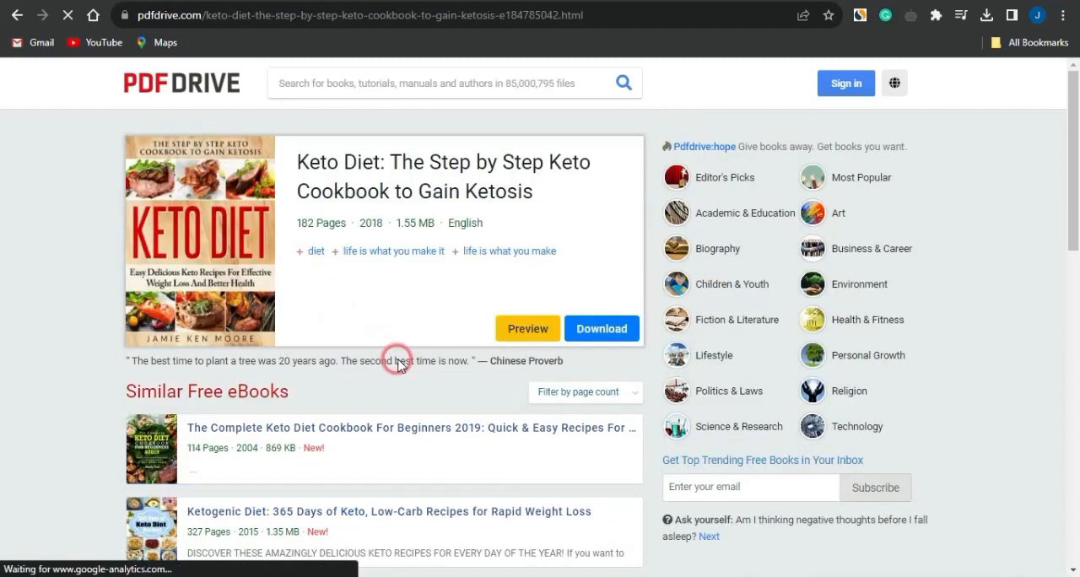
pyautogui.click(601, 329)
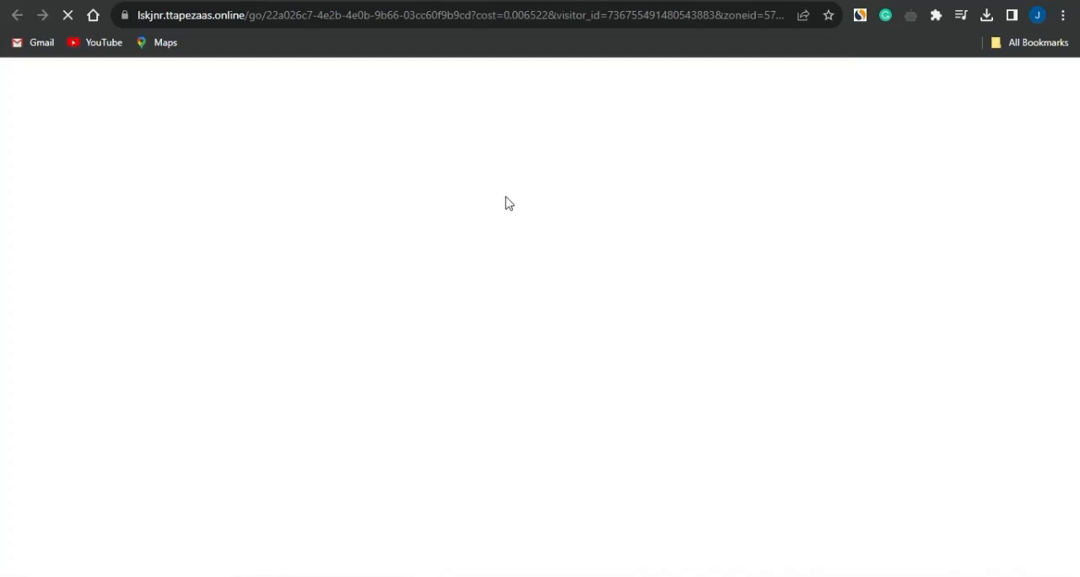
pyautogui.click(507, 174)
pyautogui.click(507, 174)
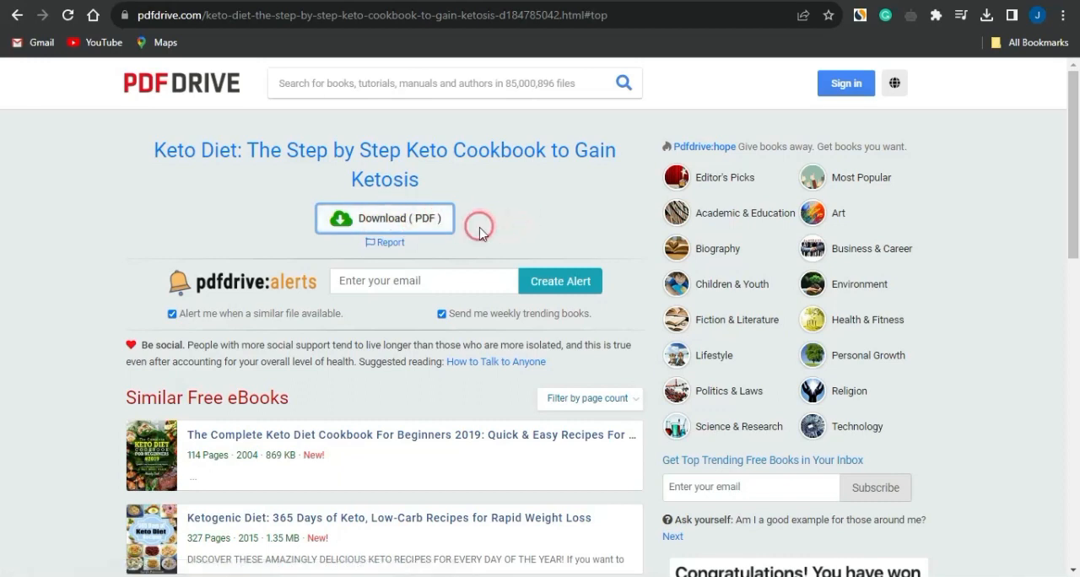
pyautogui.click(398, 222)
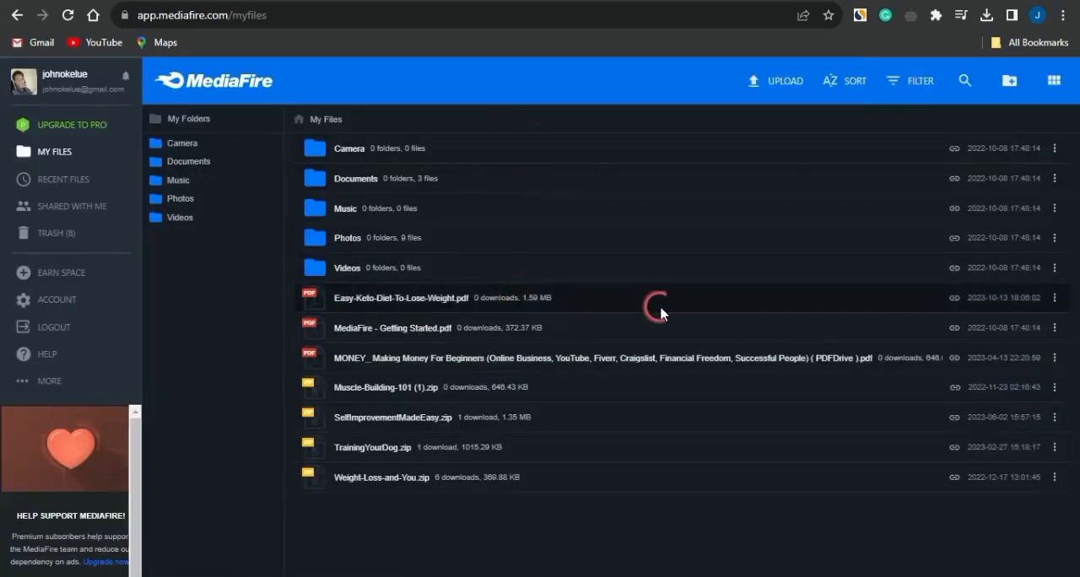
# Upload the Easy-Keto-Diet-To-Lose-Weight PDF from the Downloads folder to MediaFire.
pyautogui.click(786, 81)
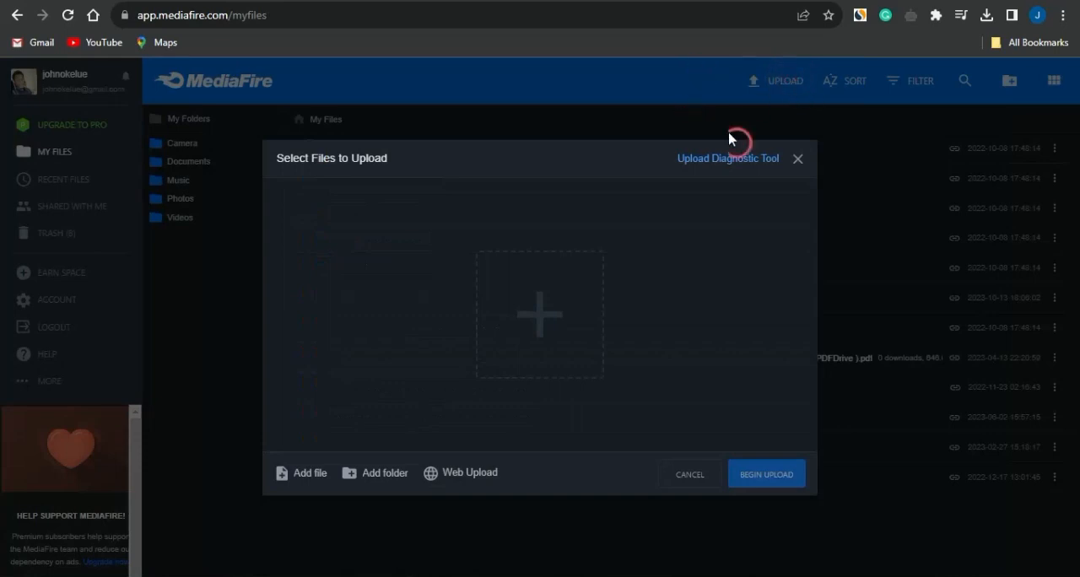
pyautogui.click(541, 319)
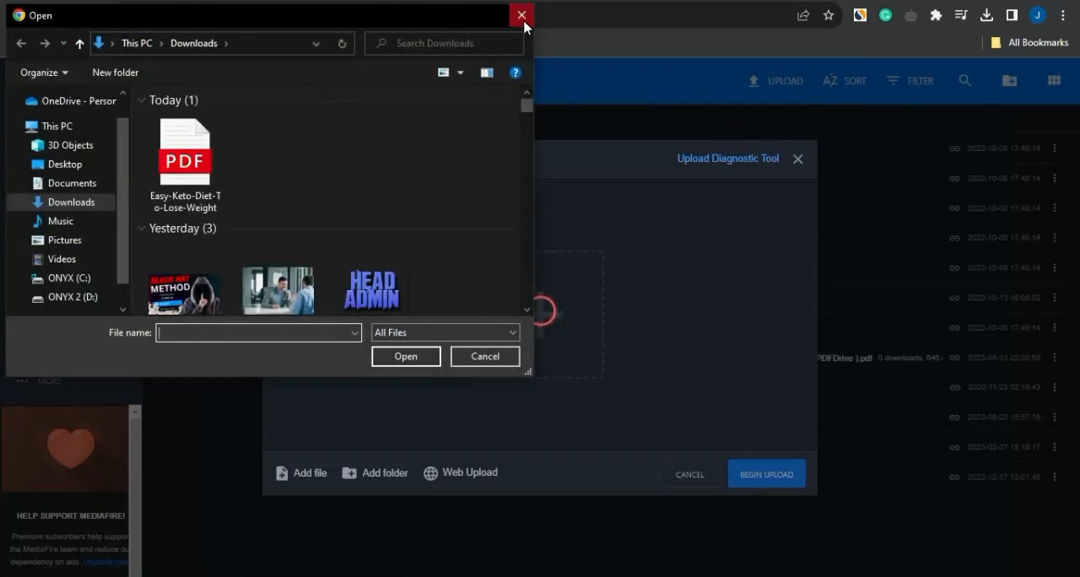
pyautogui.click(523, 17)
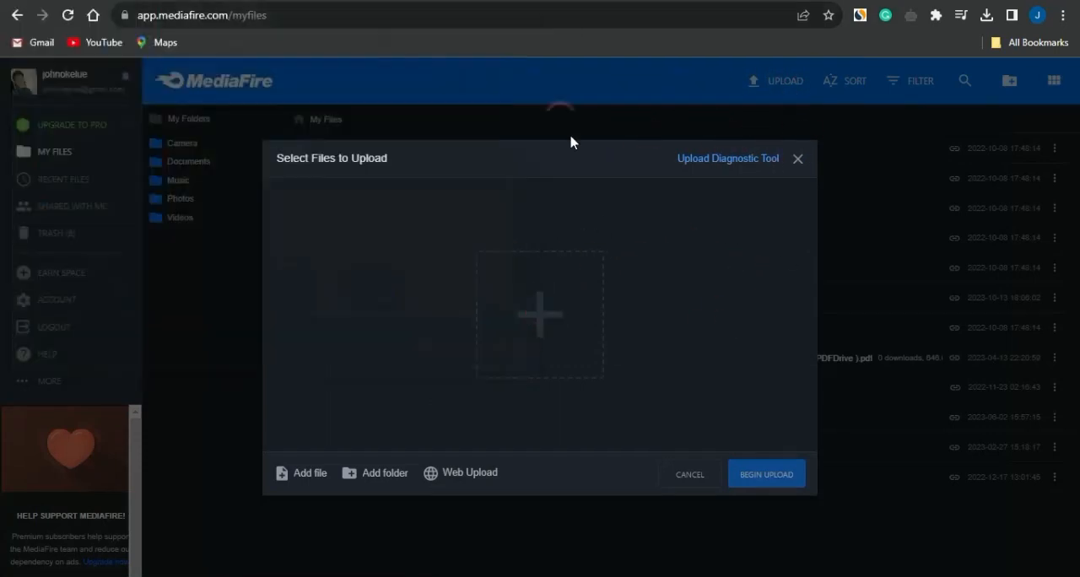
pyautogui.click(560, 314)
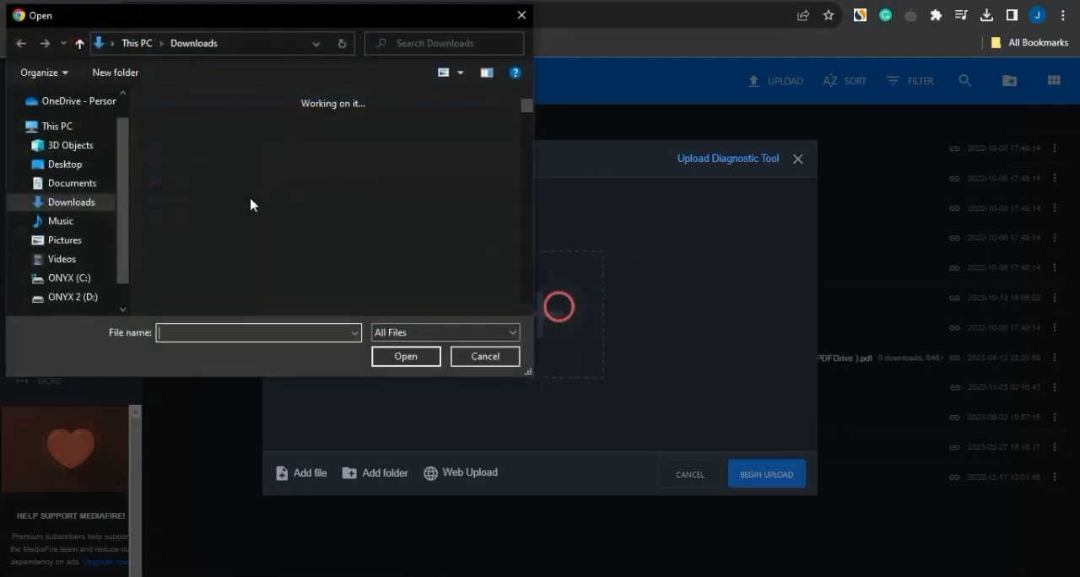
pyautogui.click(196, 157)
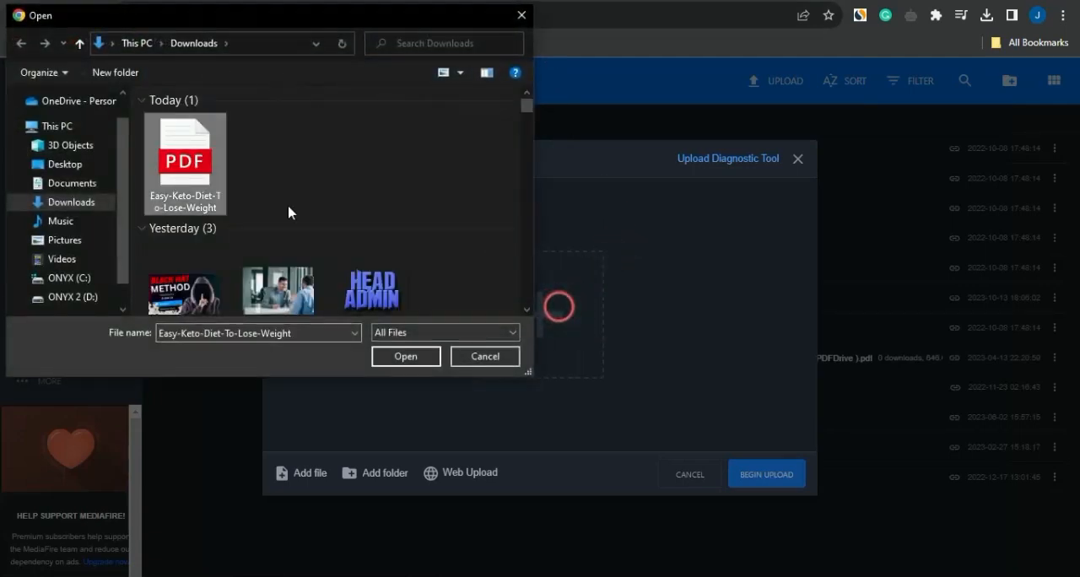
pyautogui.click(410, 357)
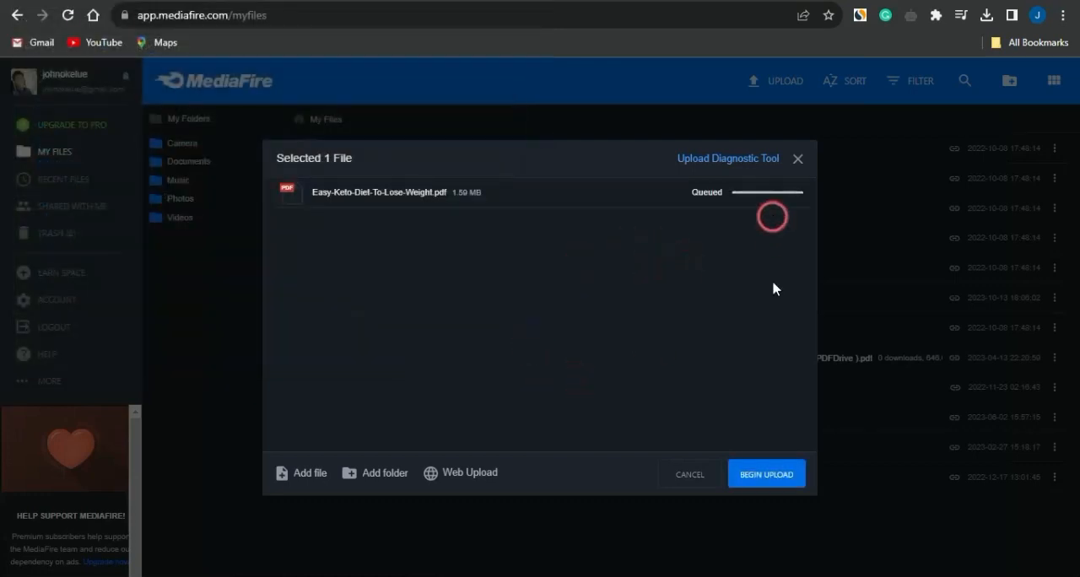
pyautogui.click(737, 481)
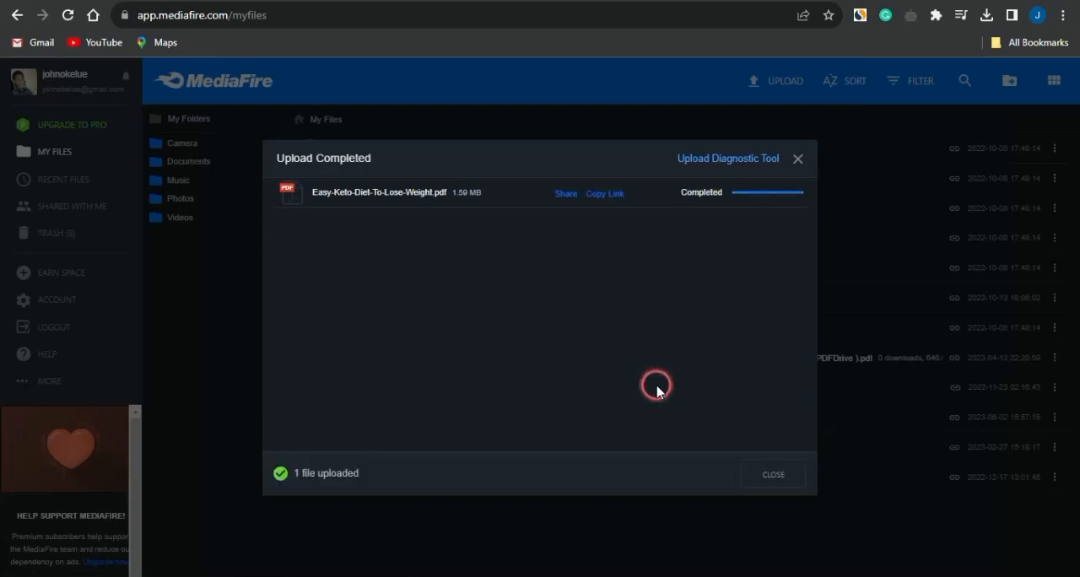
# Copy the uploaded PDF's MediaFire link and paste it as the Locked URL of the new CPAGrip locker.
pyautogui.click(604, 195)
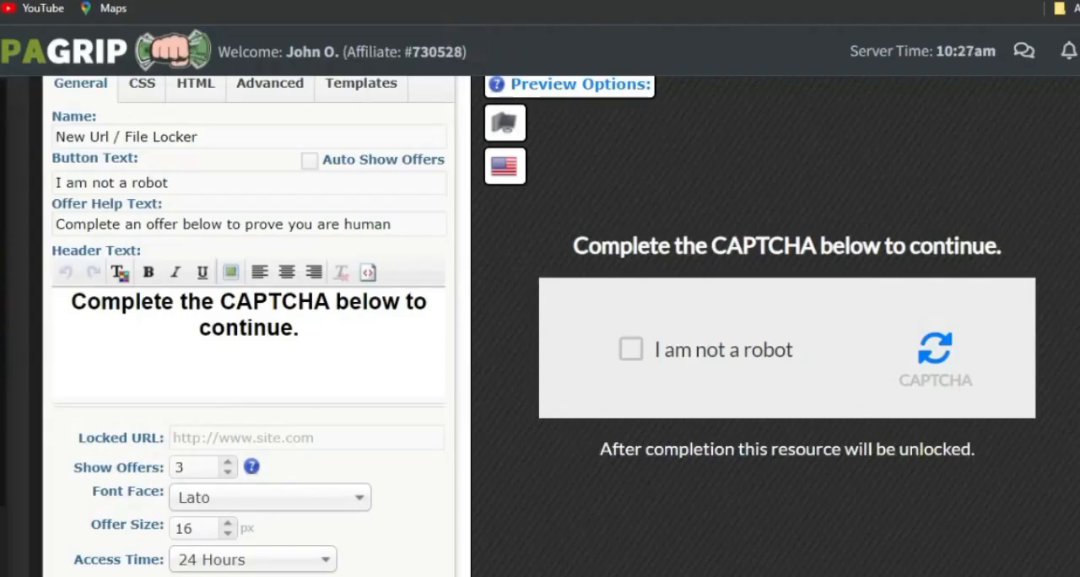
pyautogui.click(289, 437)
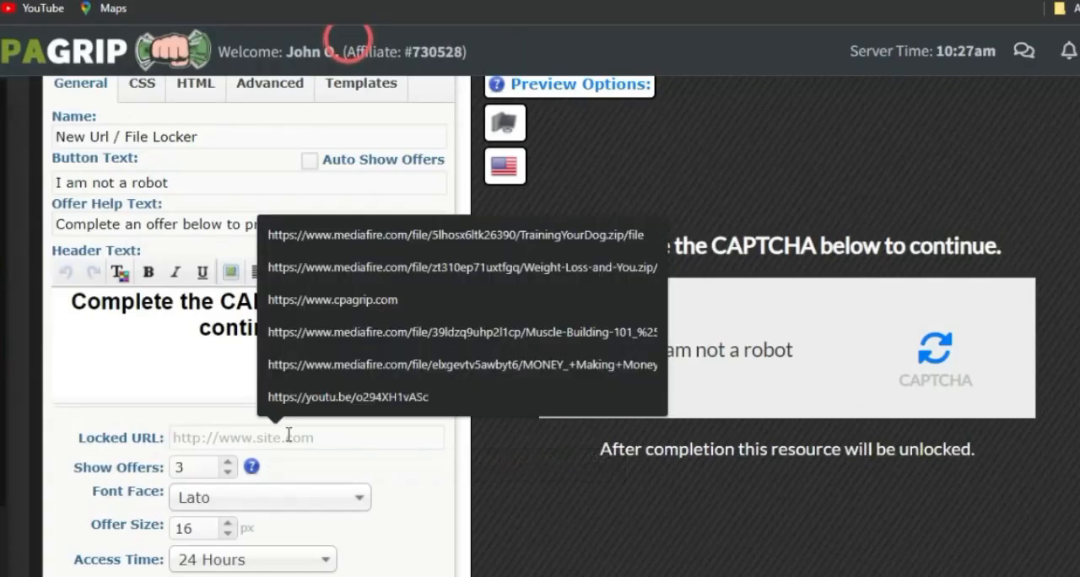
pyautogui.hotkey('ctrl', 'v')
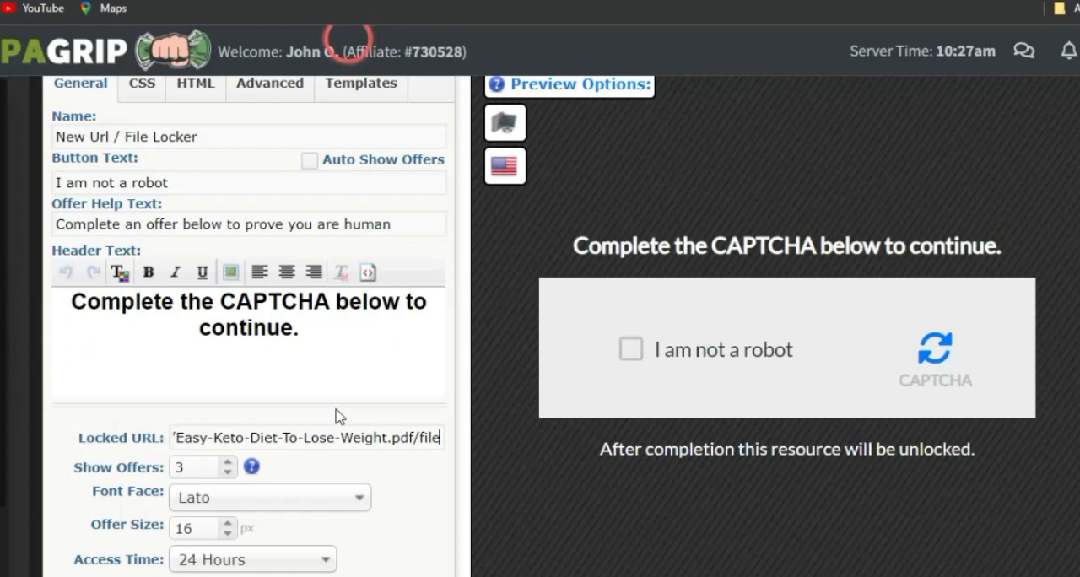
pyautogui.scroll(-5, 377, 465)
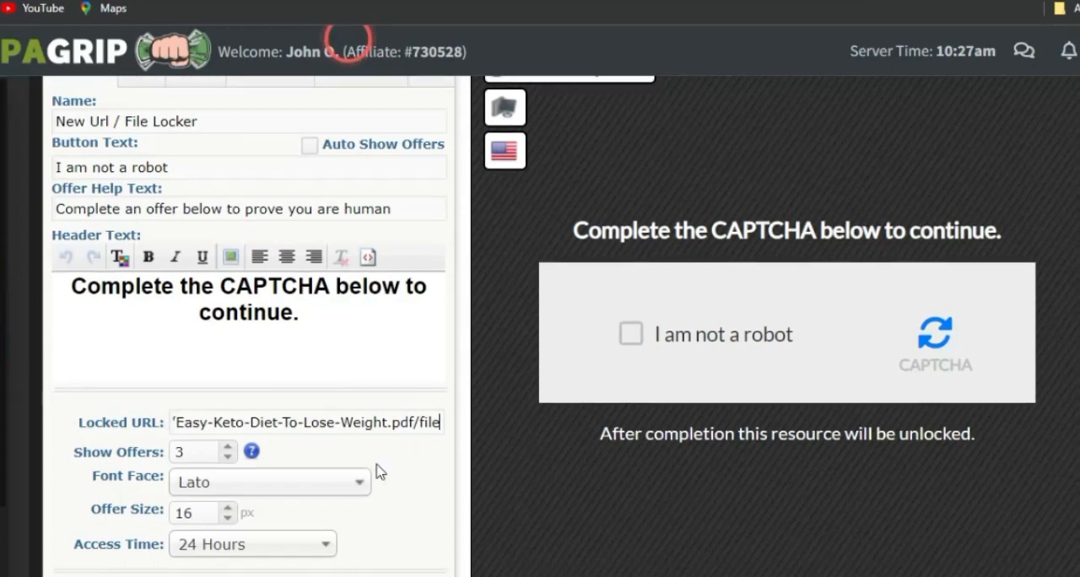
pyautogui.scroll(3, 377, 464)
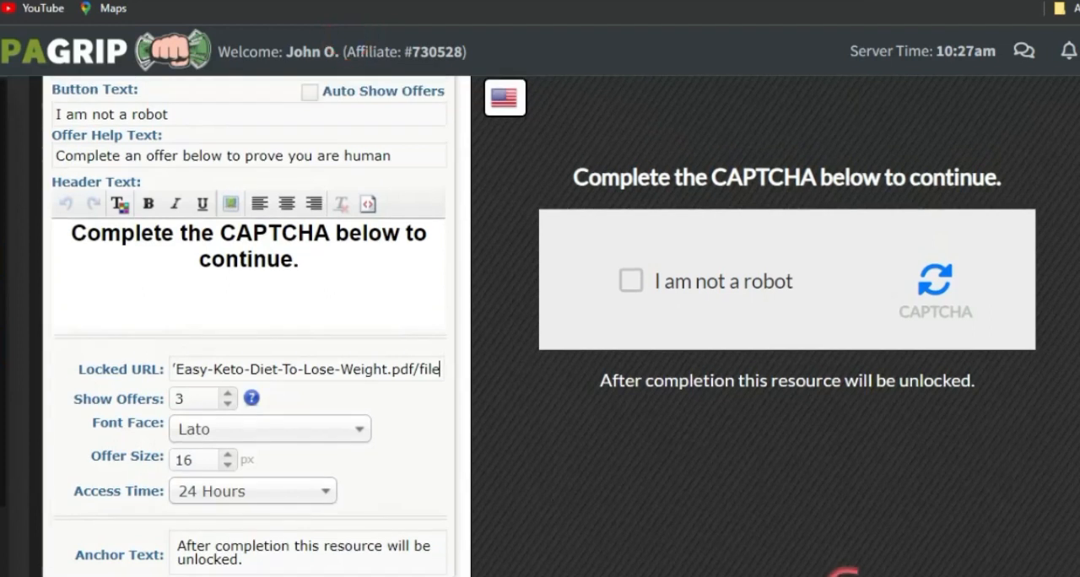
pyautogui.scroll(-3, 1024, 468)
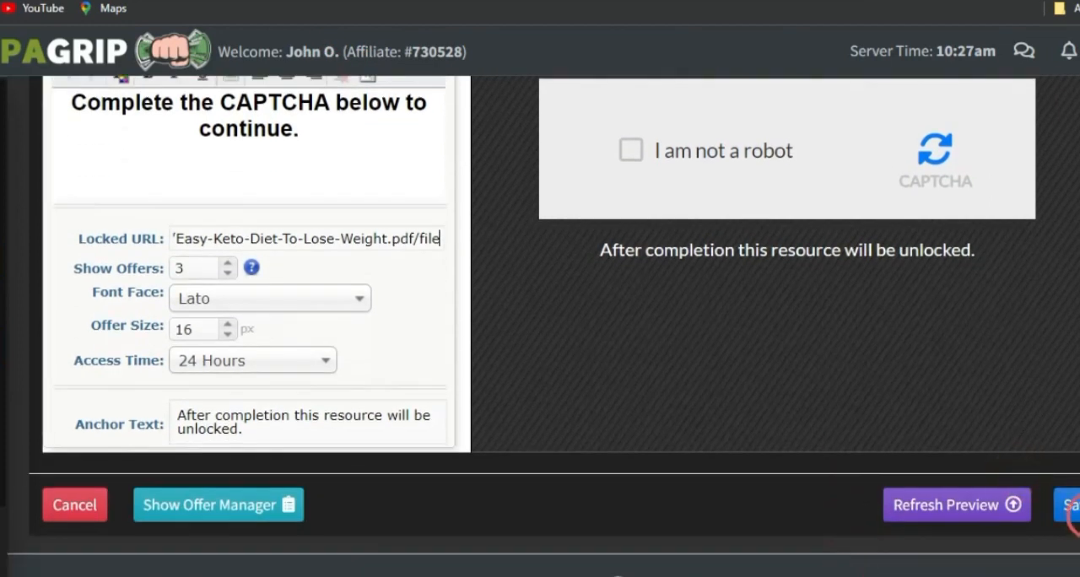
# Save the URL locker, generate its link on the filestrue.com domain and copy that link.
pyautogui.click(1073, 508)
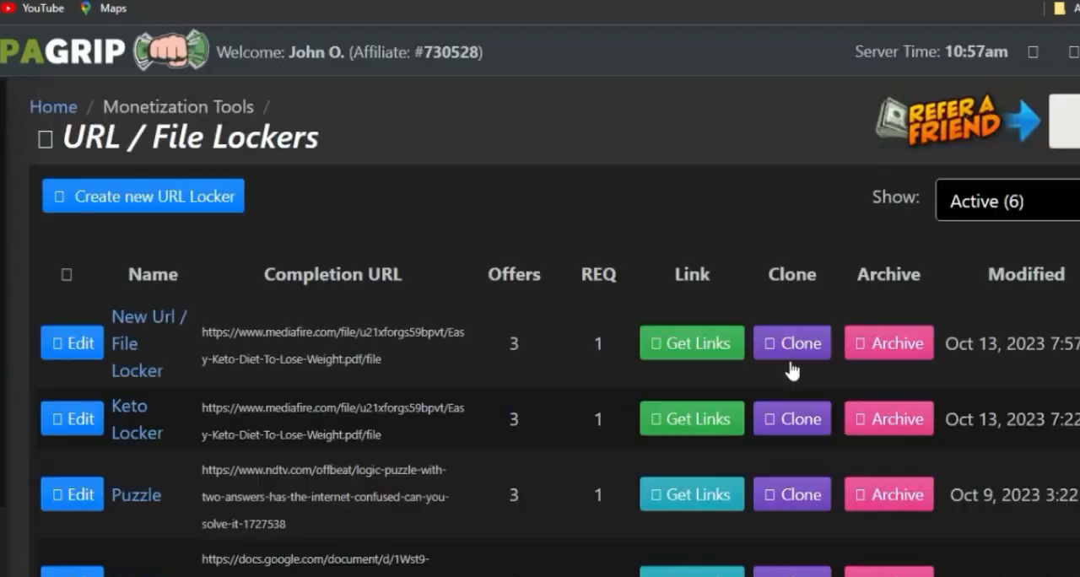
pyautogui.click(667, 339)
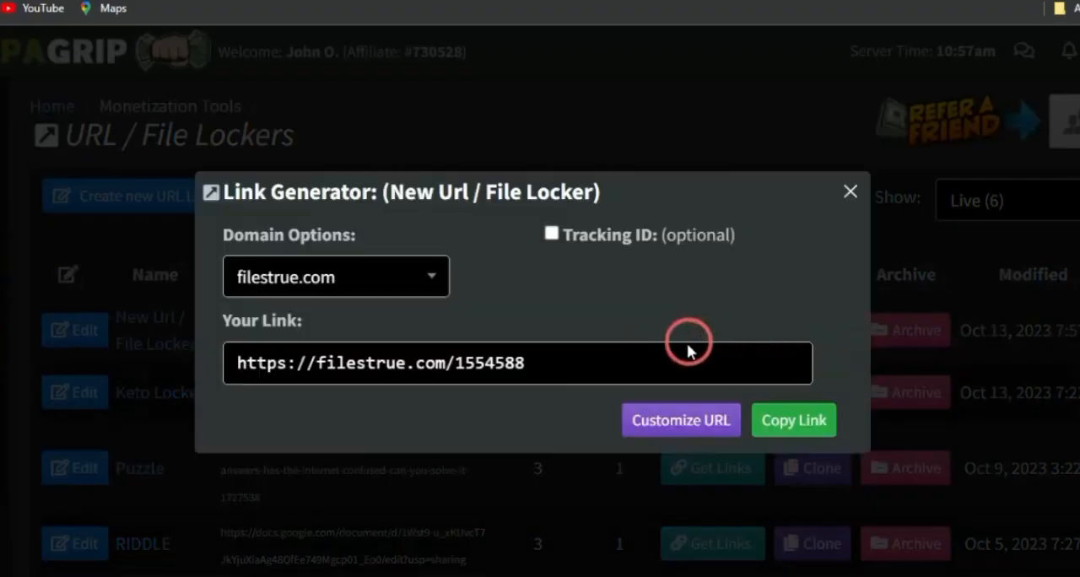
pyautogui.click(781, 422)
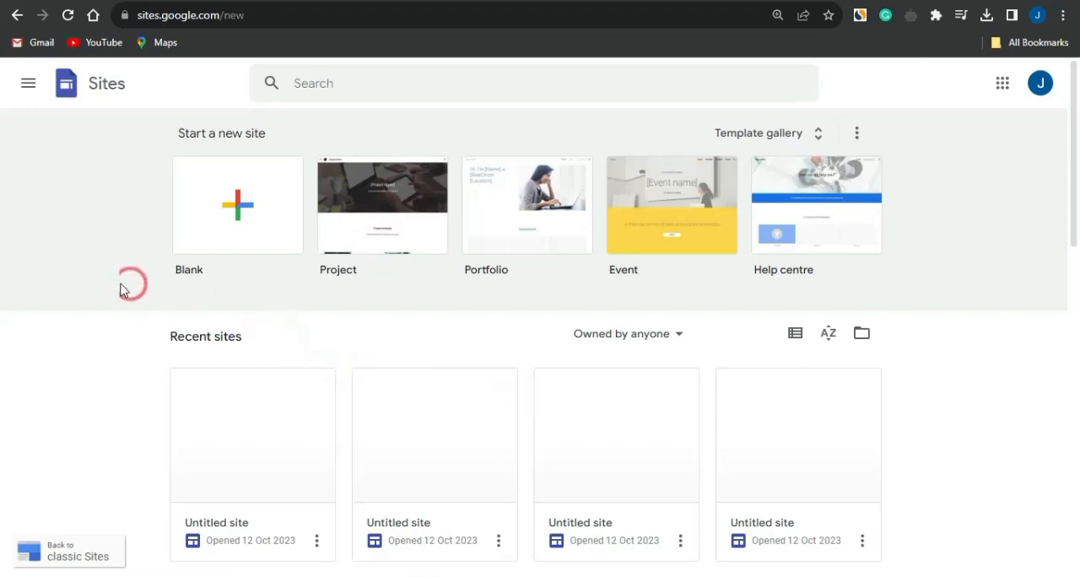
# Create a blank site in Google Sites and replace the page title with "KETO COOKBOOK".
pyautogui.click(239, 218)
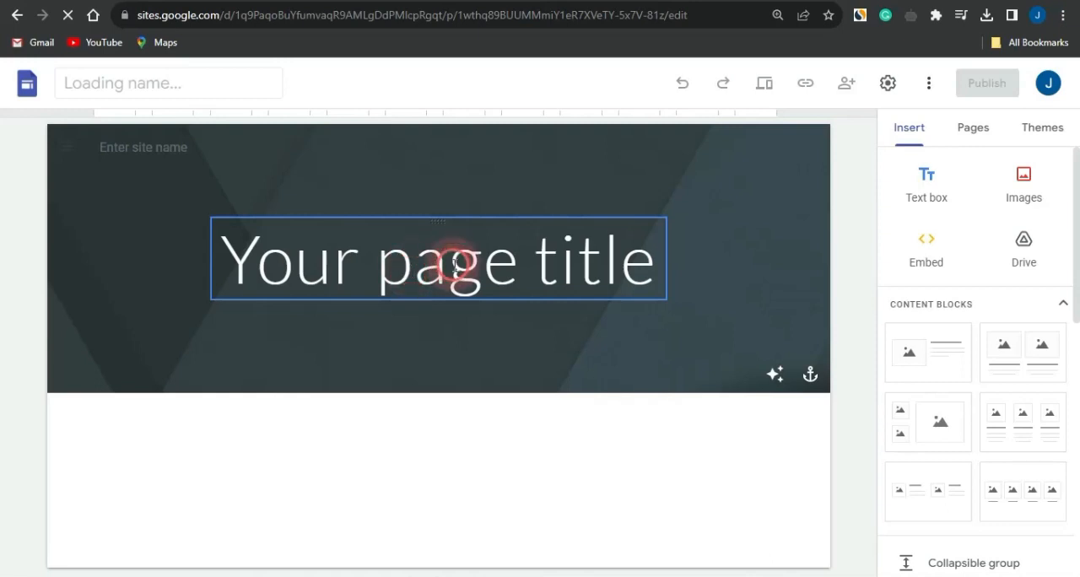
pyautogui.click(396, 270)
pyautogui.click(396, 270)
pyautogui.click(439, 268)
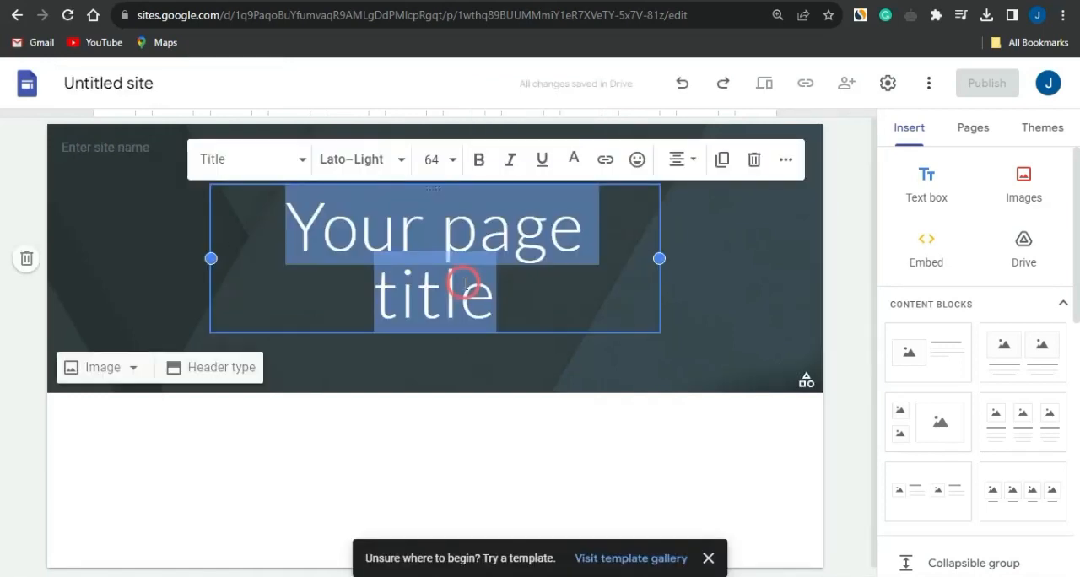
pyautogui.write('ket')
pyautogui.press('BackSpace')
pyautogui.press('BackSpace')
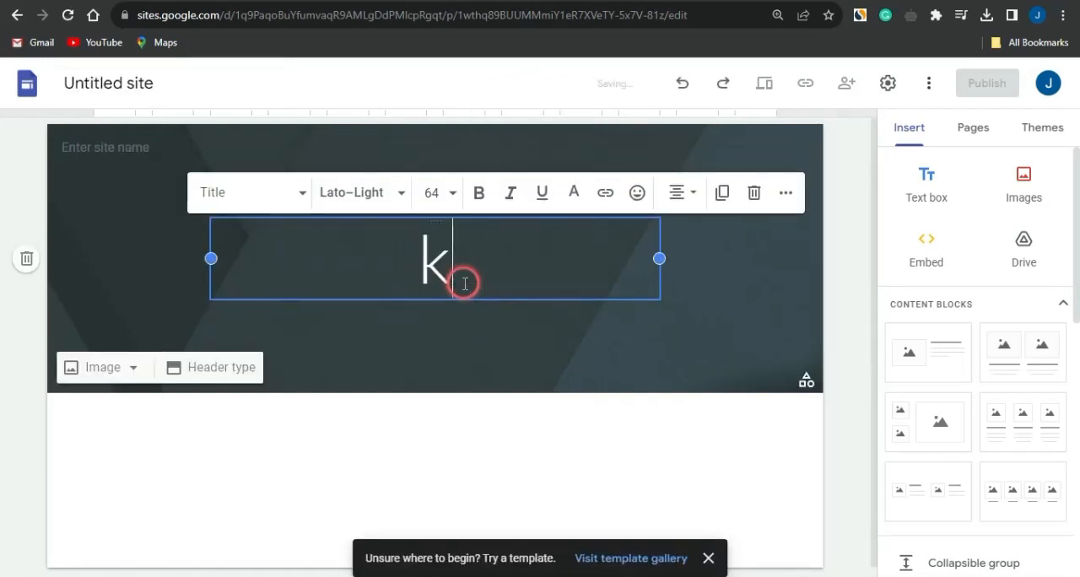
pyautogui.write('eto')
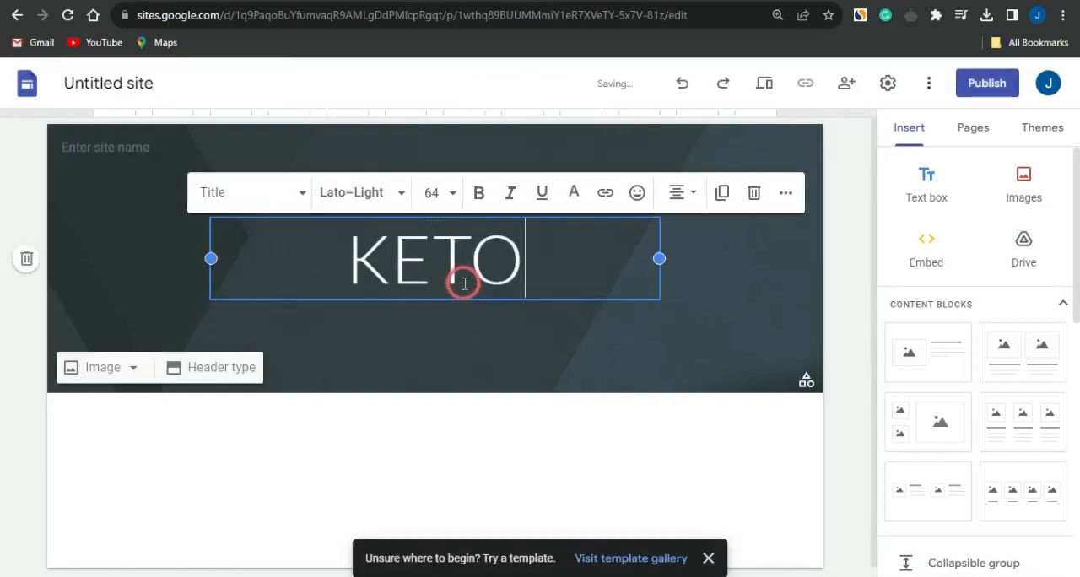
pyautogui.write(' cookbook')
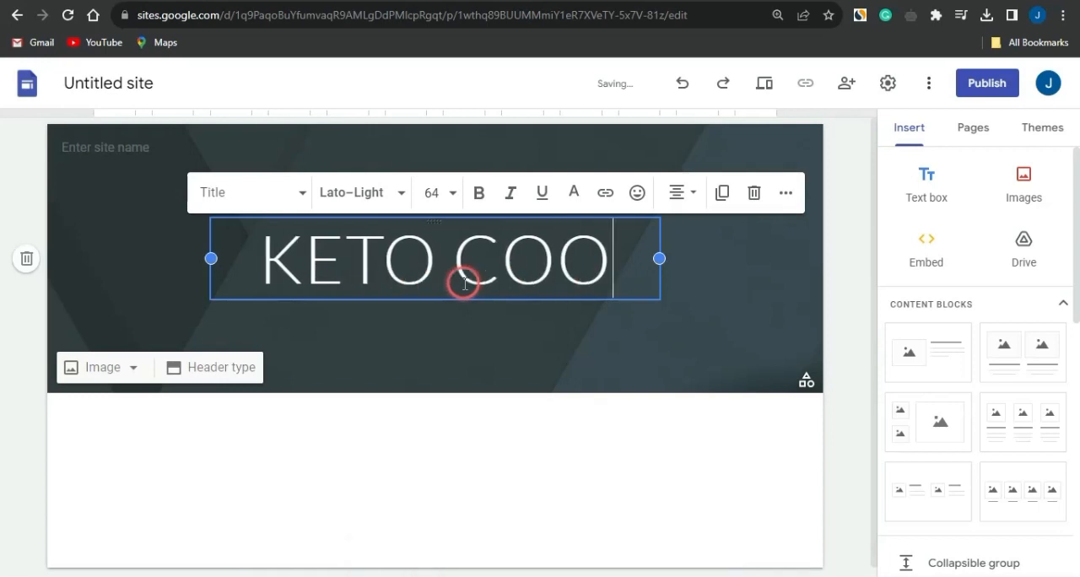
# Make the KETO COOKBOOK title bold and widen its text box on both sides.
pyautogui.tripleClick(464, 284)
pyautogui.click(477, 159)
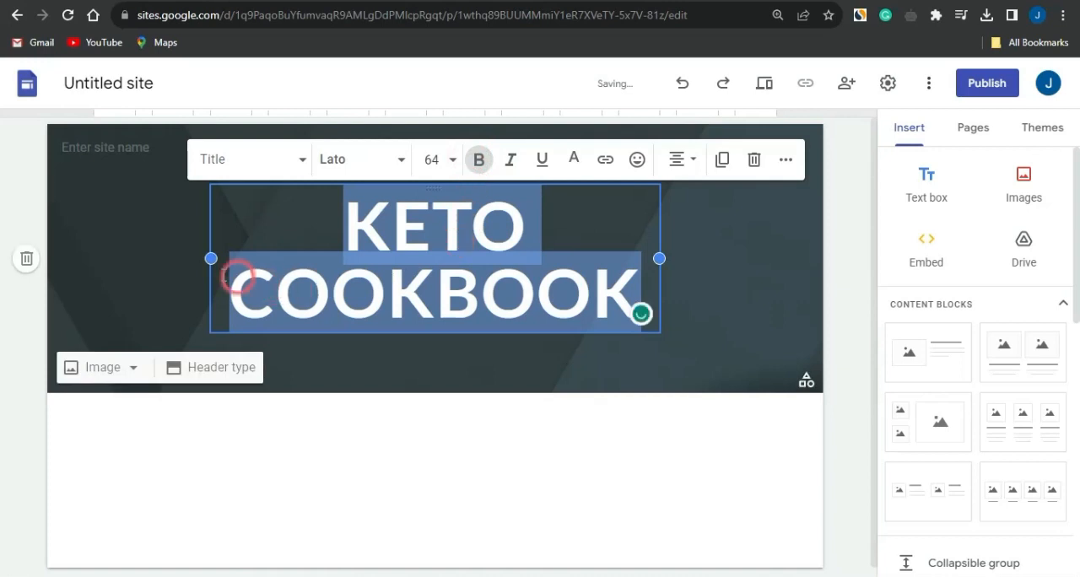
pyautogui.moveTo(211, 259); pyautogui.dragTo(130, 259)
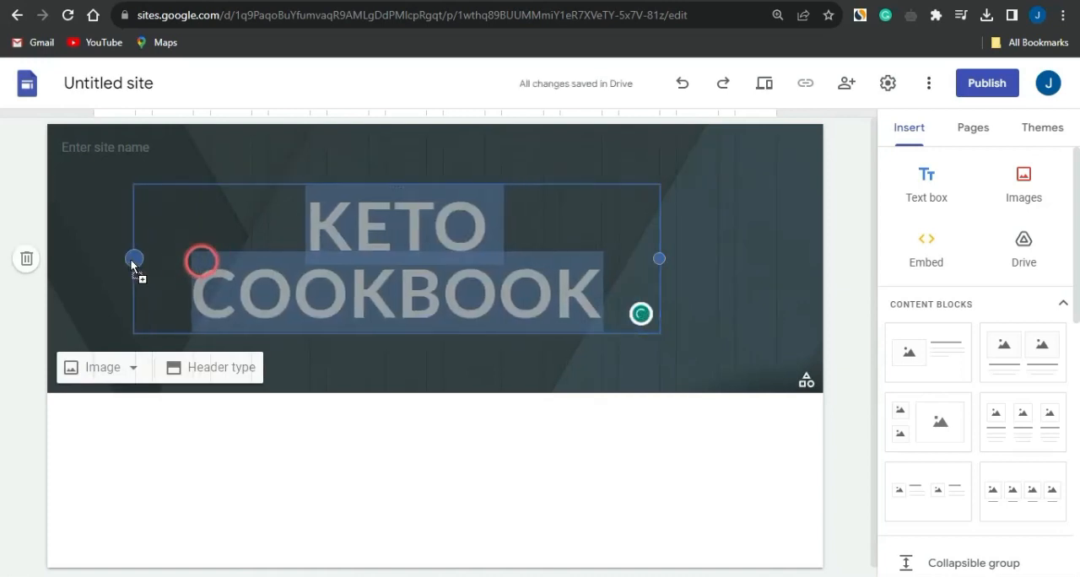
pyautogui.moveTo(659, 259); pyautogui.dragTo(728, 266)
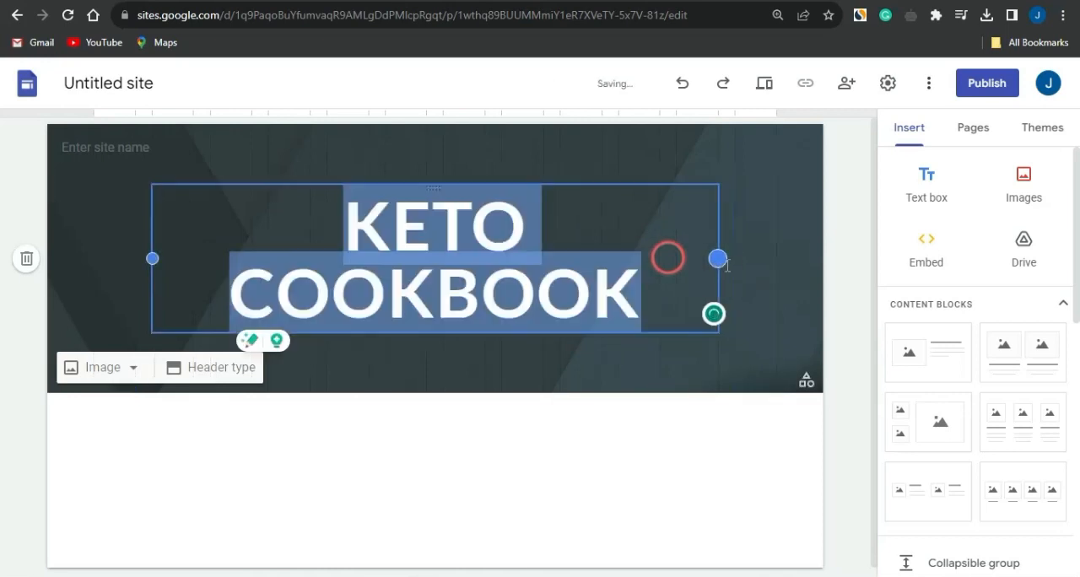
pyautogui.click(584, 384)
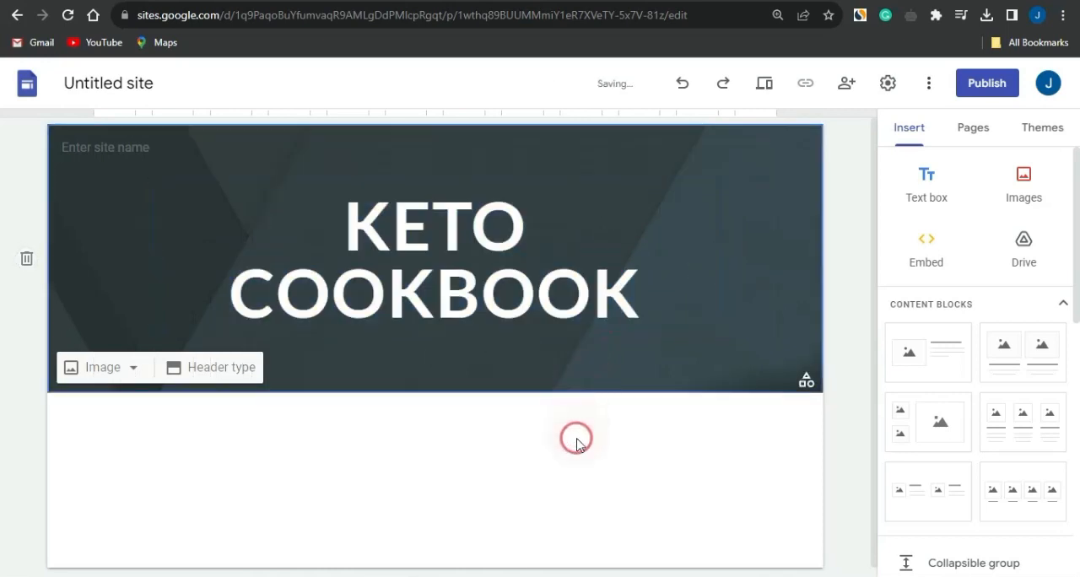
# Search Google images for "KETO" and set the photo of sliced meat with vegetables as the header image.
pyautogui.click(104, 369)
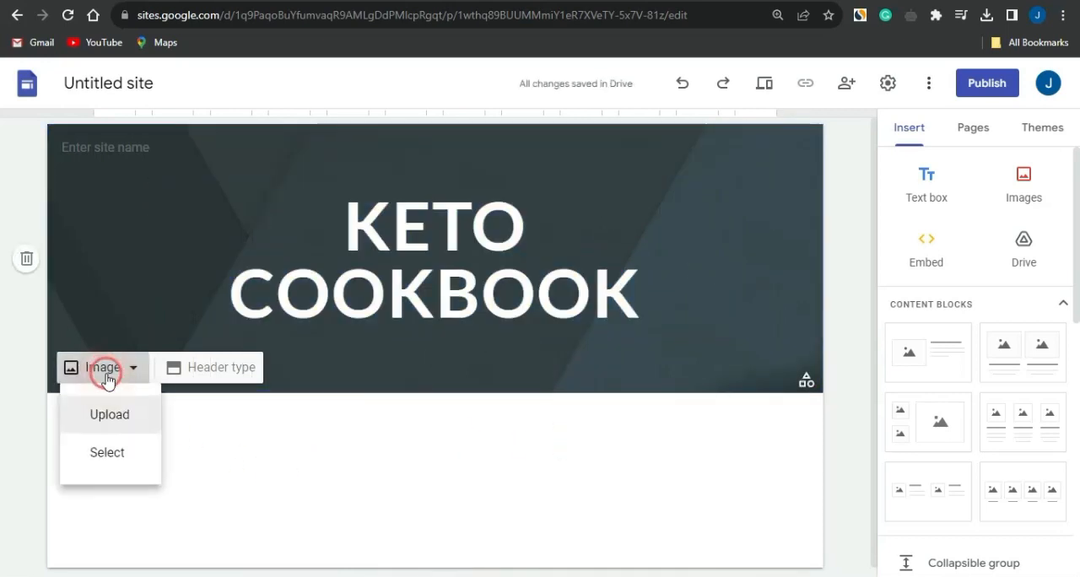
pyautogui.click(109, 455)
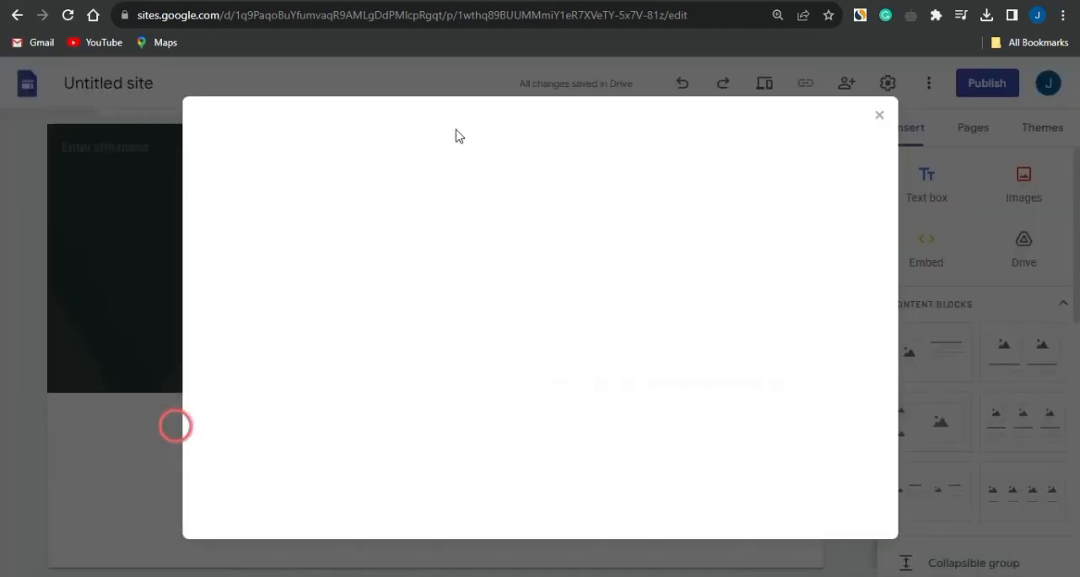
pyautogui.click(359, 169)
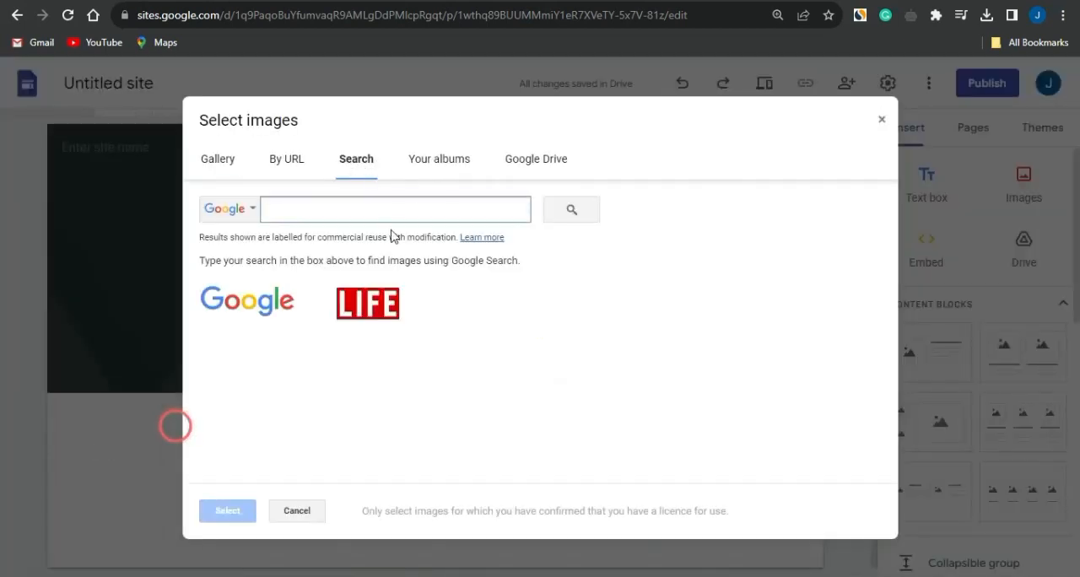
pyautogui.write('KE')
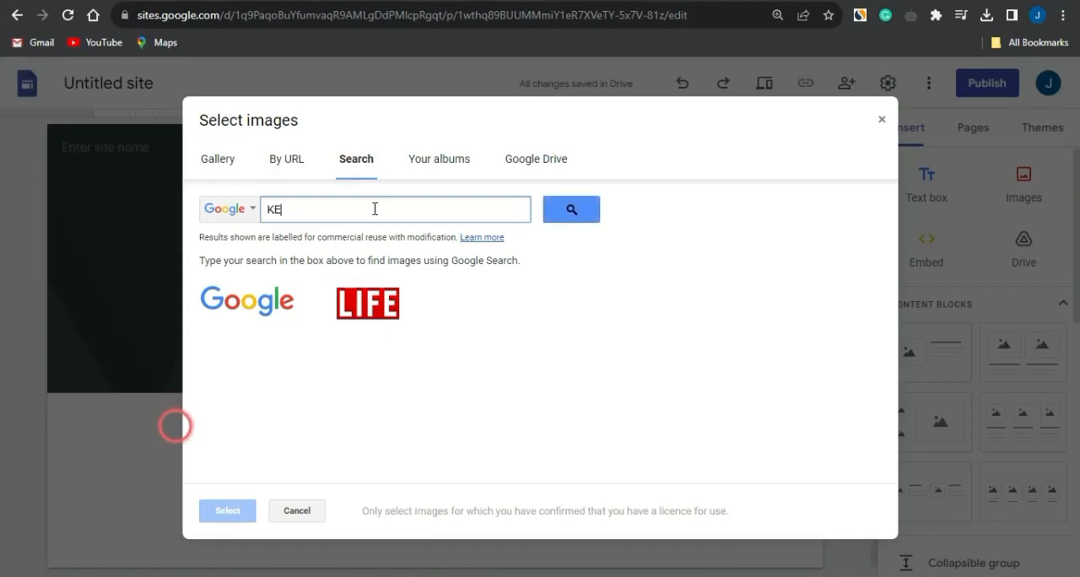
pyautogui.write('TO')
pyautogui.press('Return')
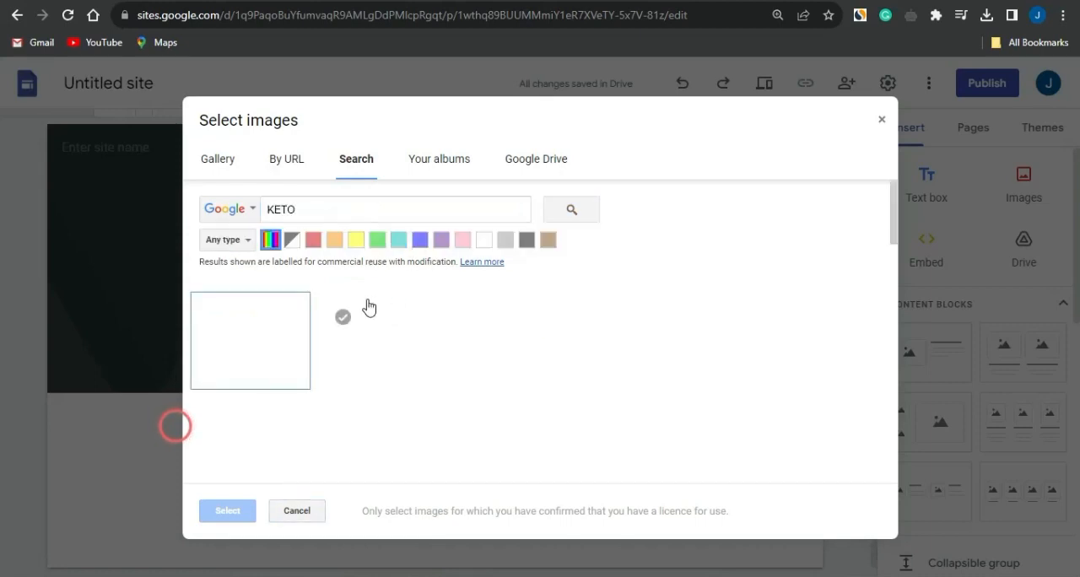
pyautogui.scroll(-2, 492, 346)
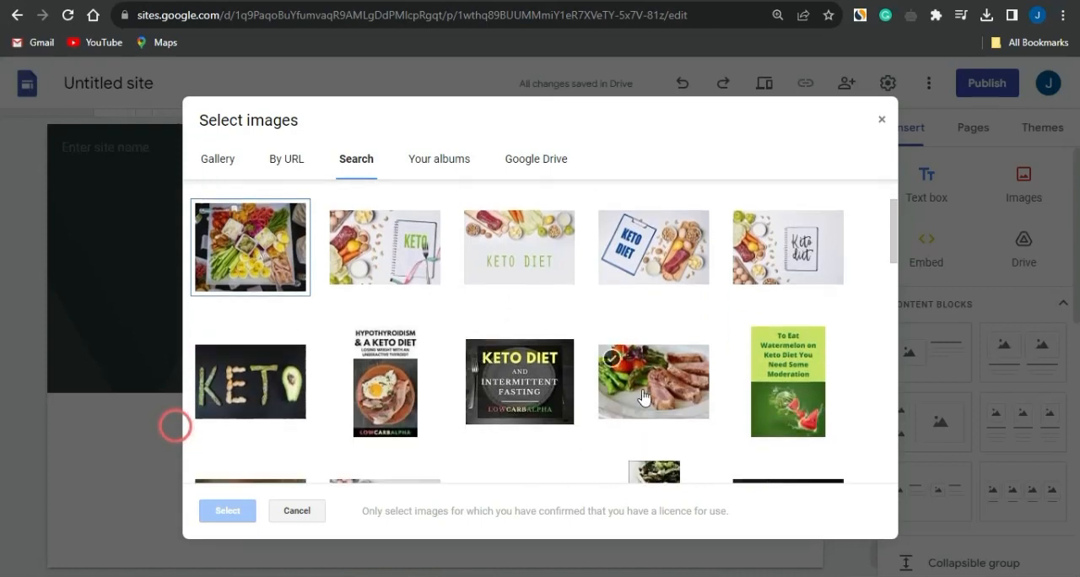
pyautogui.click(629, 405)
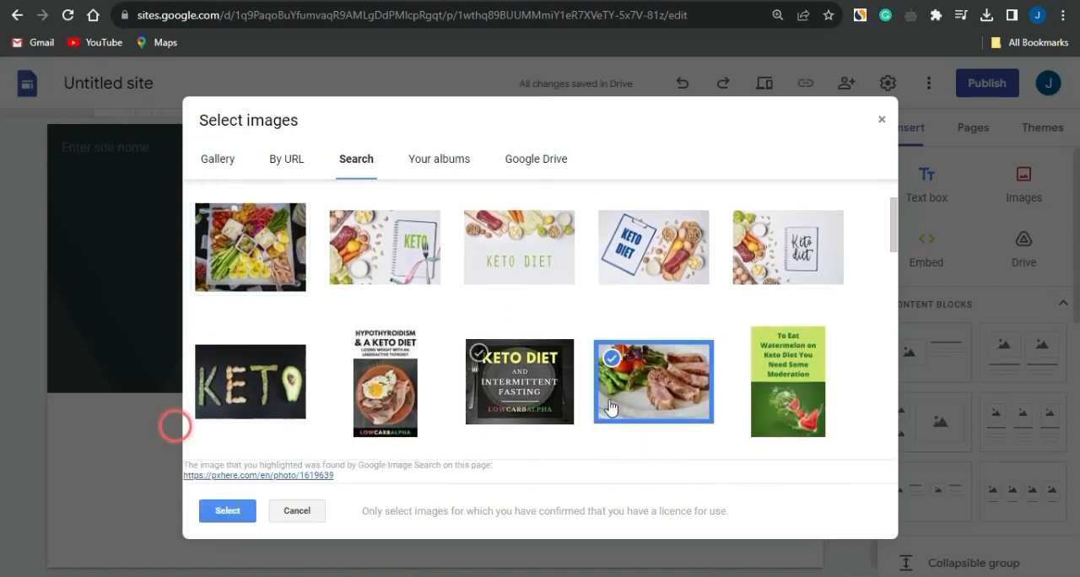
pyautogui.click(221, 512)
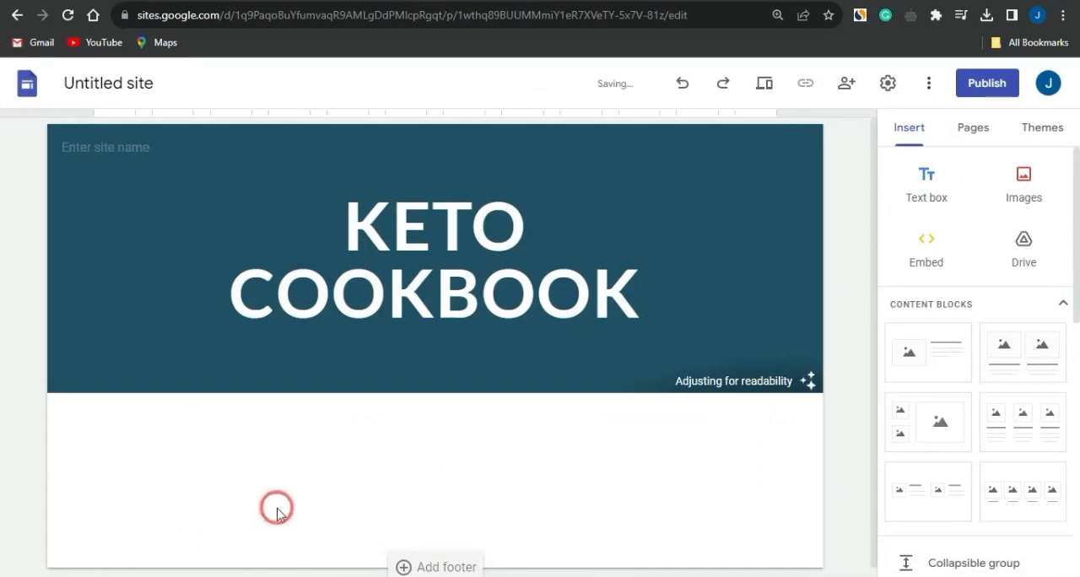
pyautogui.moveTo(584, 346)
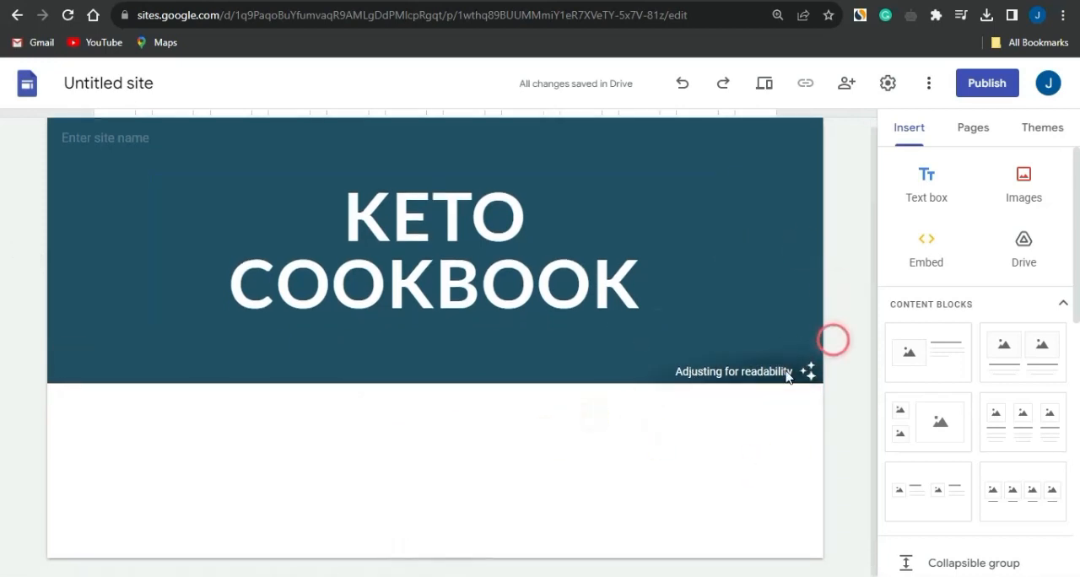
# Save the Keto Diet ebook's cover image from its PDF Drive book page to the computer.
pyautogui.click(1028, 183)
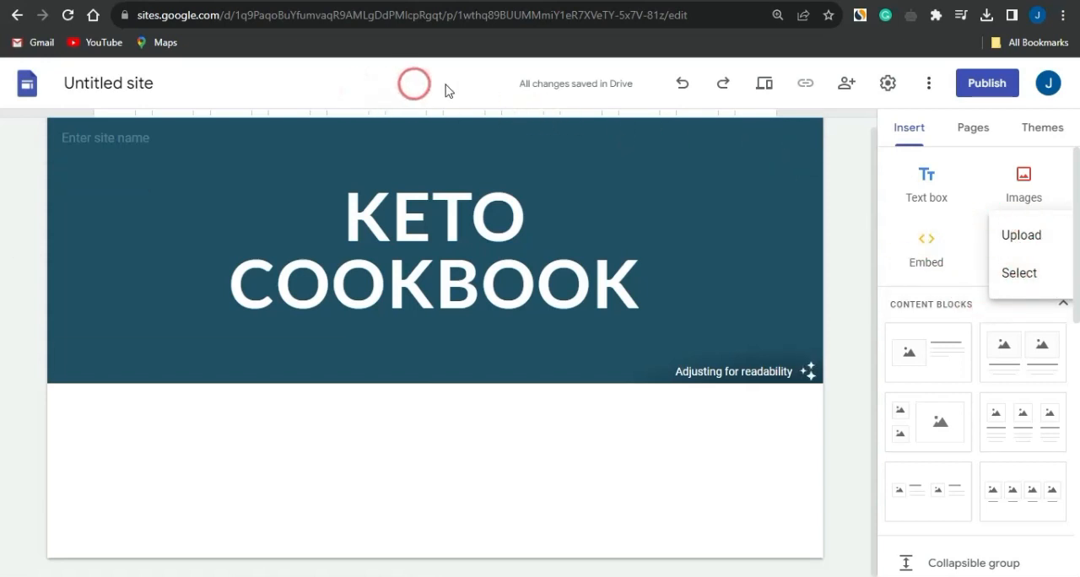
pyautogui.click(435, 1)
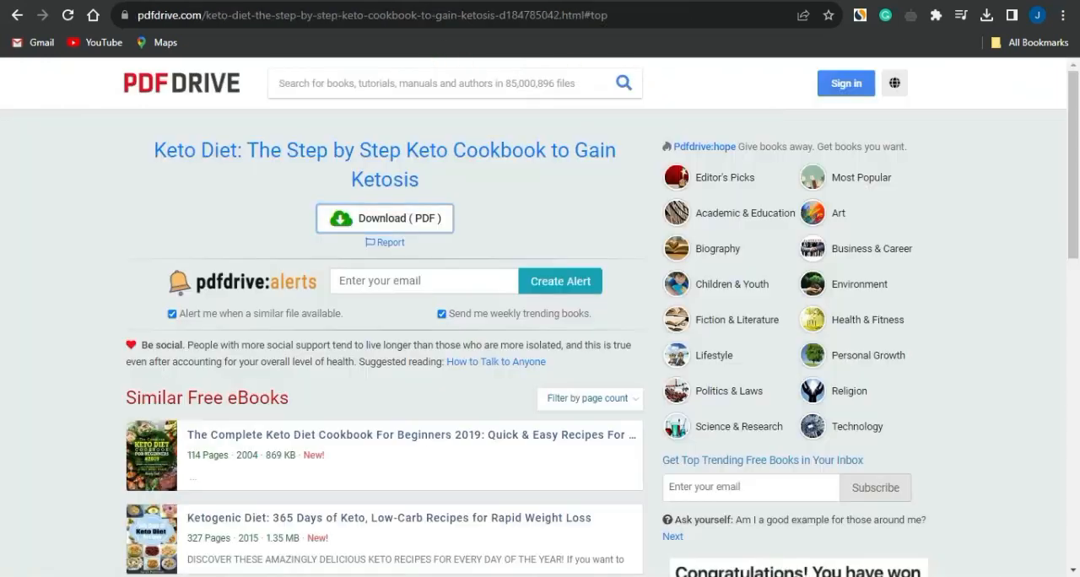
pyautogui.scroll(-2, 205, 355)
pyautogui.scroll(2, 260, 270)
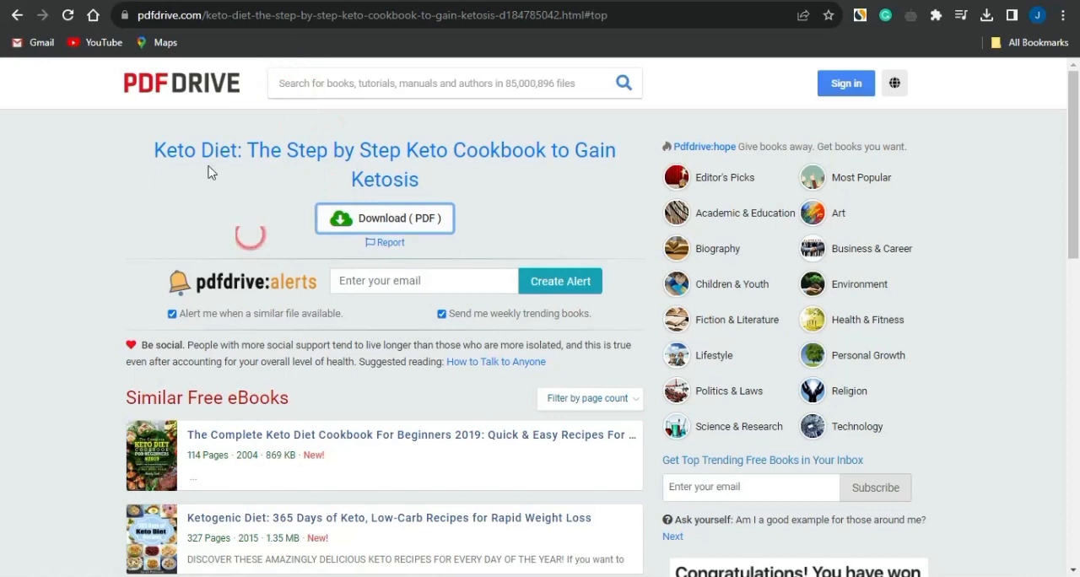
pyautogui.click(17, 15)
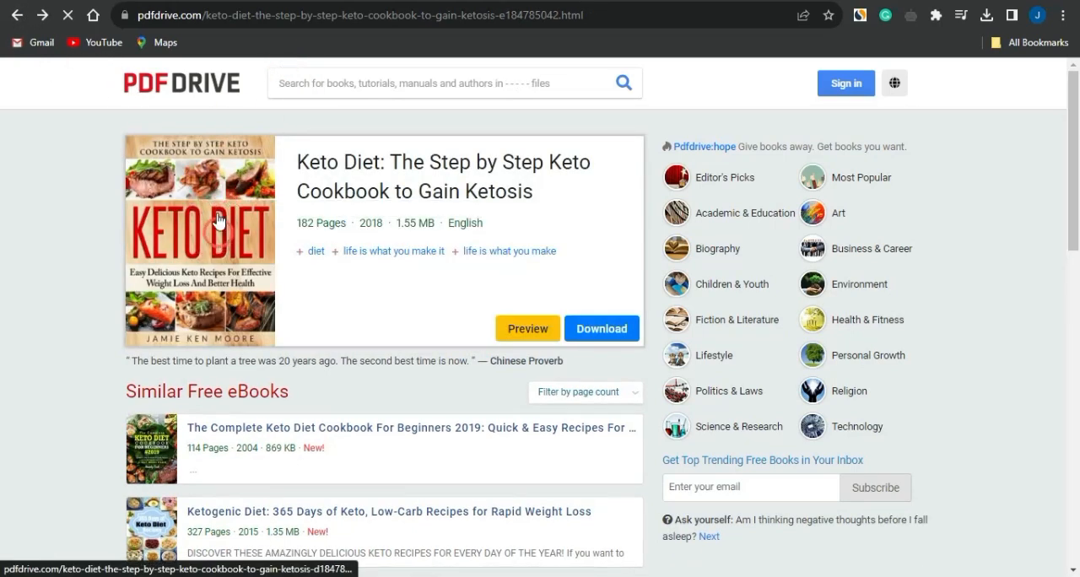
pyautogui.rightClick(216, 202)
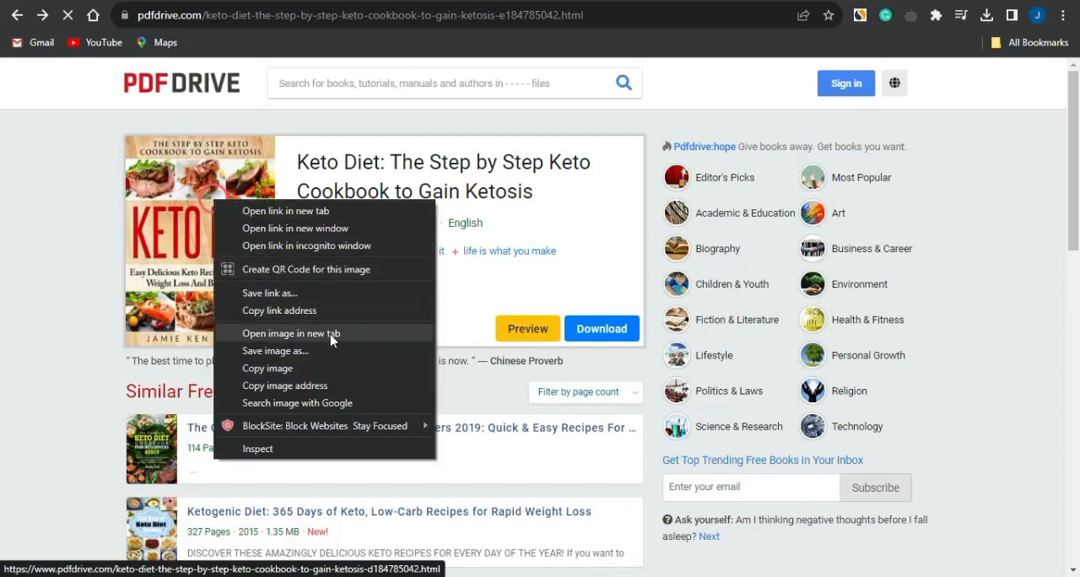
pyautogui.click(300, 351)
pyautogui.click(384, 349)
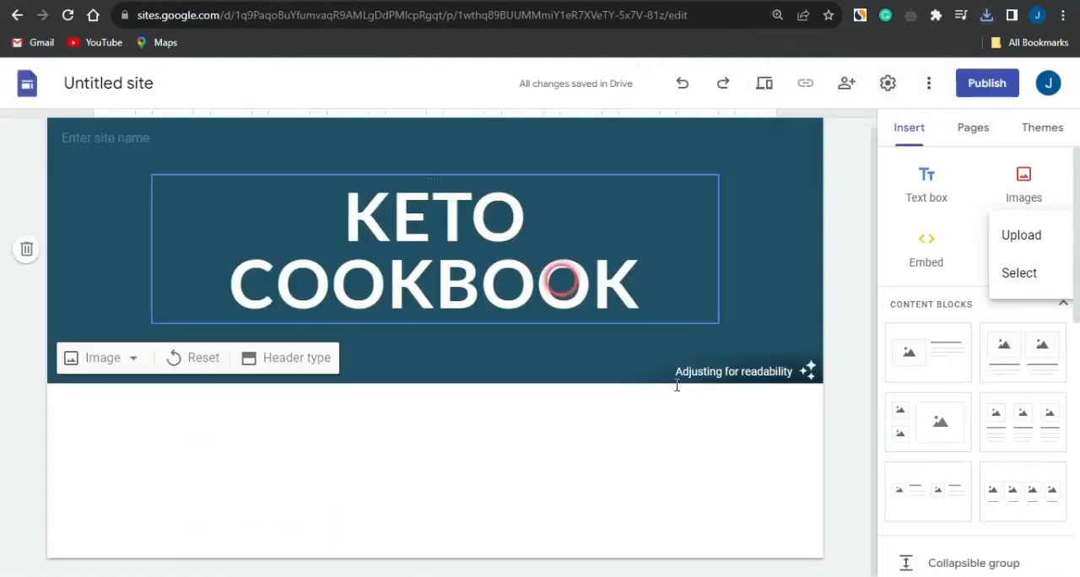
# Upload the saved Keto Diet cover image to the Google Sites page and insert an empty text box.
pyautogui.click(998, 235)
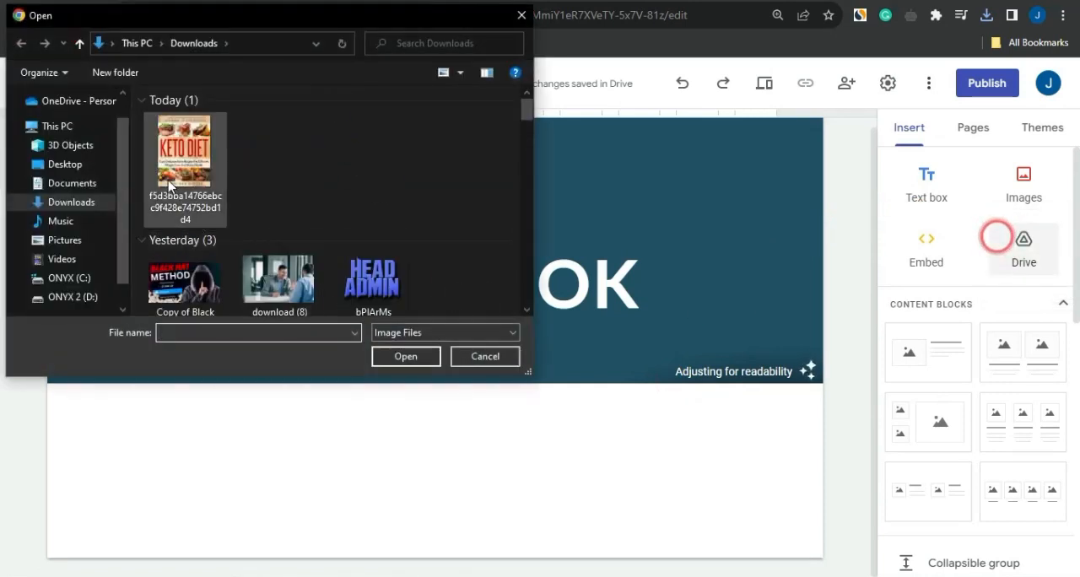
pyautogui.doubleClick(170, 184)
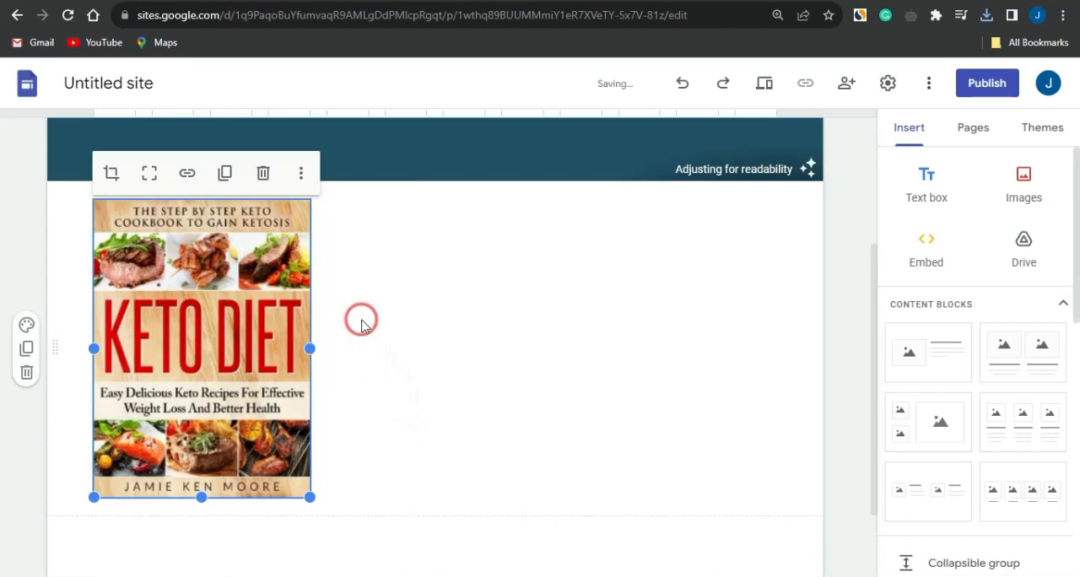
pyautogui.click(937, 160)
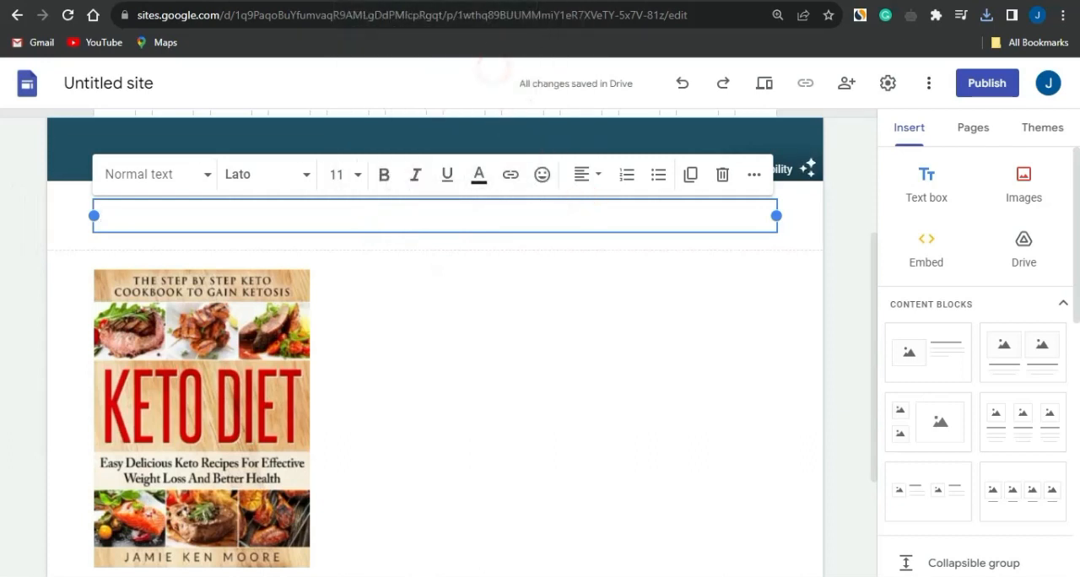
# Copy the title "Keto Diet: The Step by Step Keto Cookbook to Gain Ketosis" from PDF Drive into the page's empty text box.
pyautogui.click(405, 2)
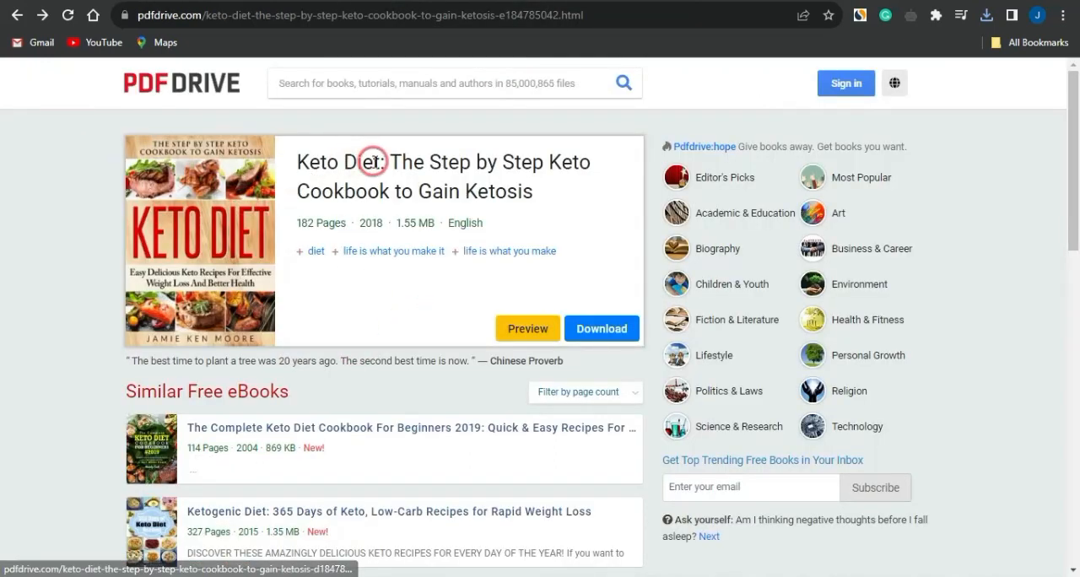
pyautogui.click(209, 192)
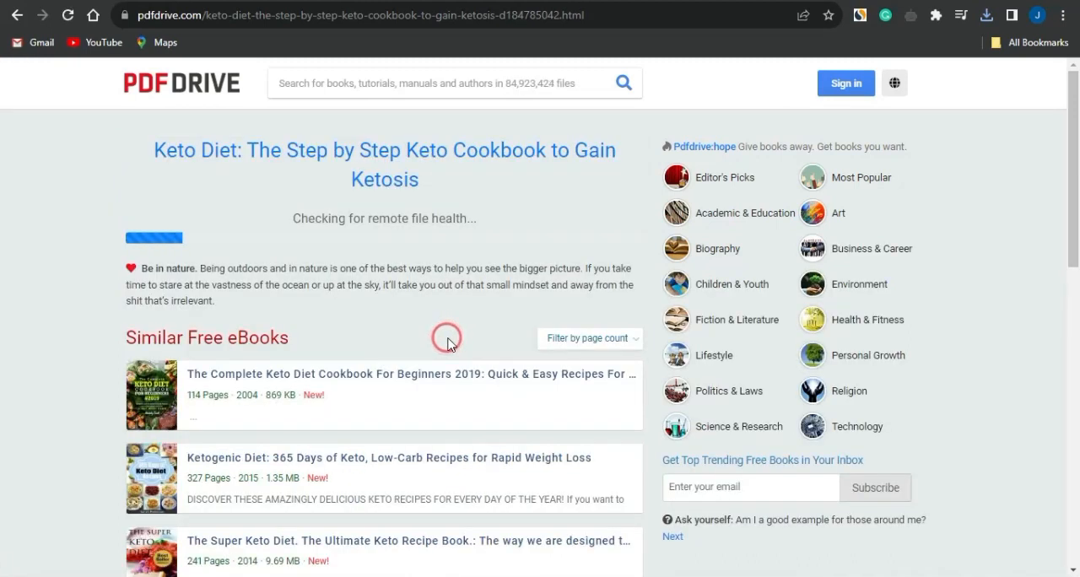
pyautogui.click(257, 173)
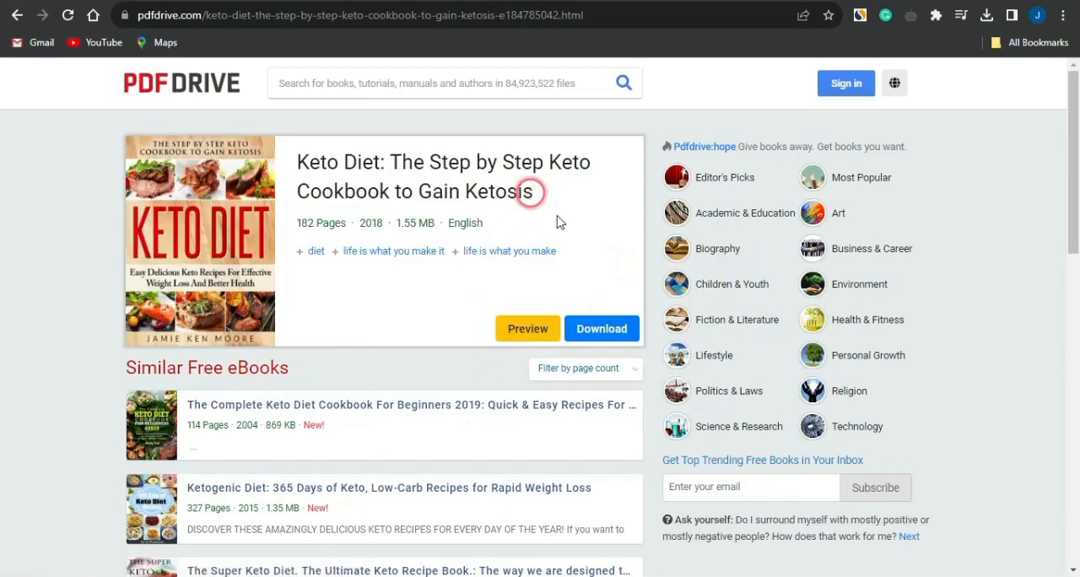
pyautogui.moveTo(559, 194); pyautogui.dragTo(263, 161)
pyautogui.hotkey('ctrl', 'c')
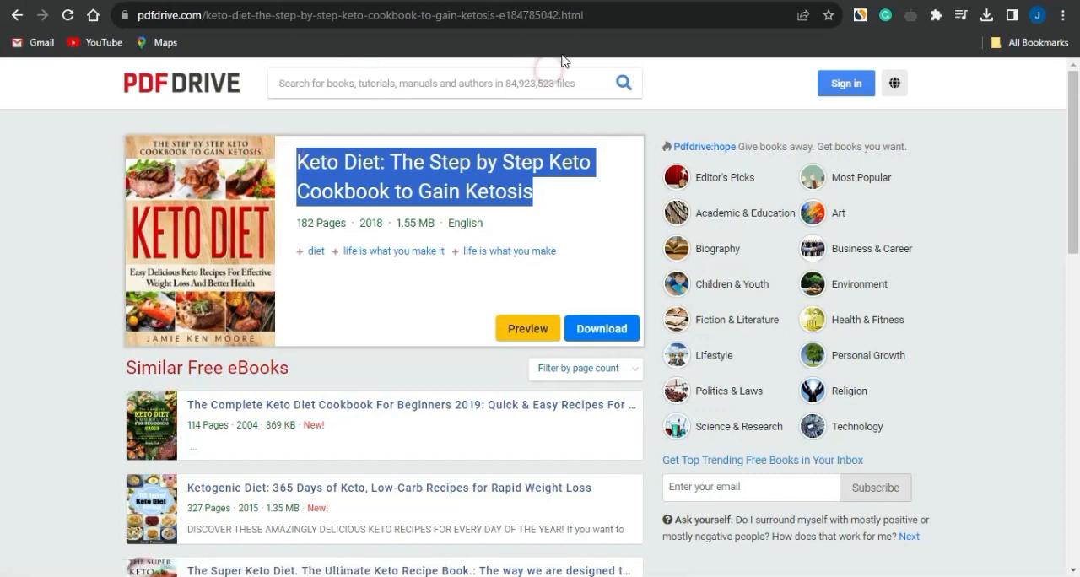
pyautogui.hotkey('ctrl', 'Tab')
pyautogui.scroll(2, 494, 274)
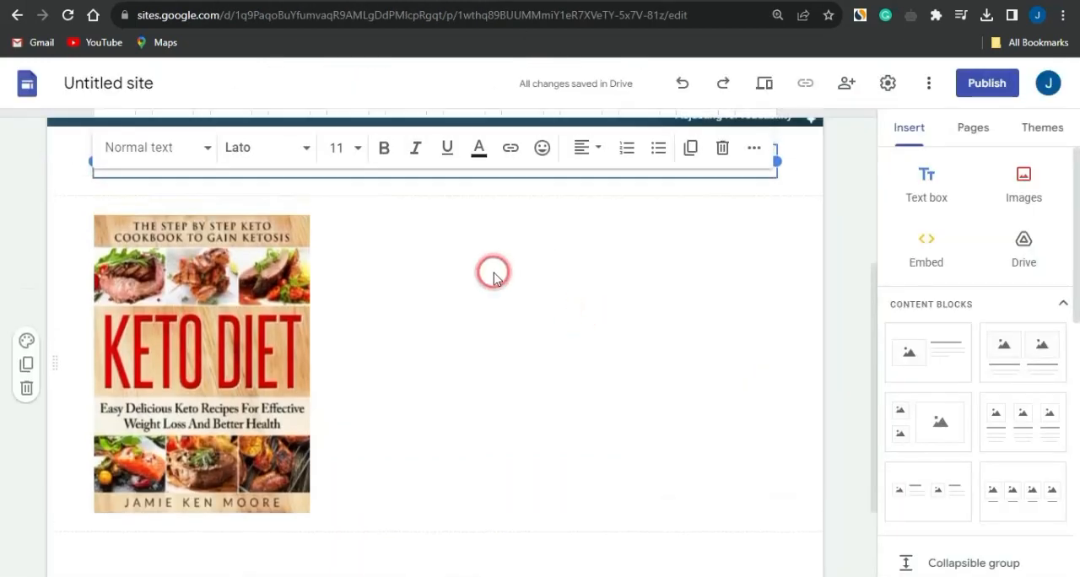
pyautogui.click(381, 312)
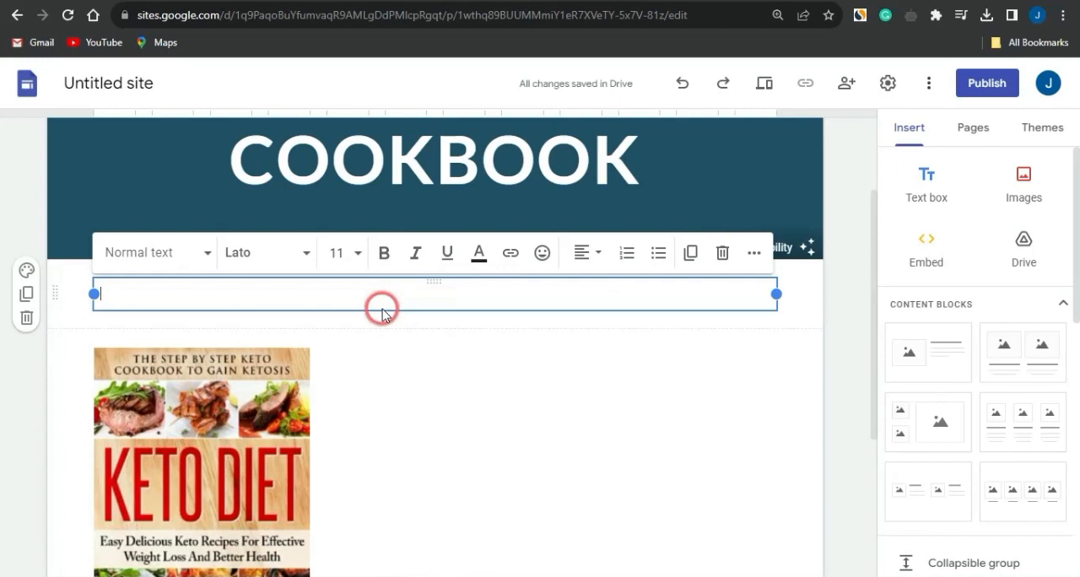
pyautogui.hotkey('ctrl', 'v')
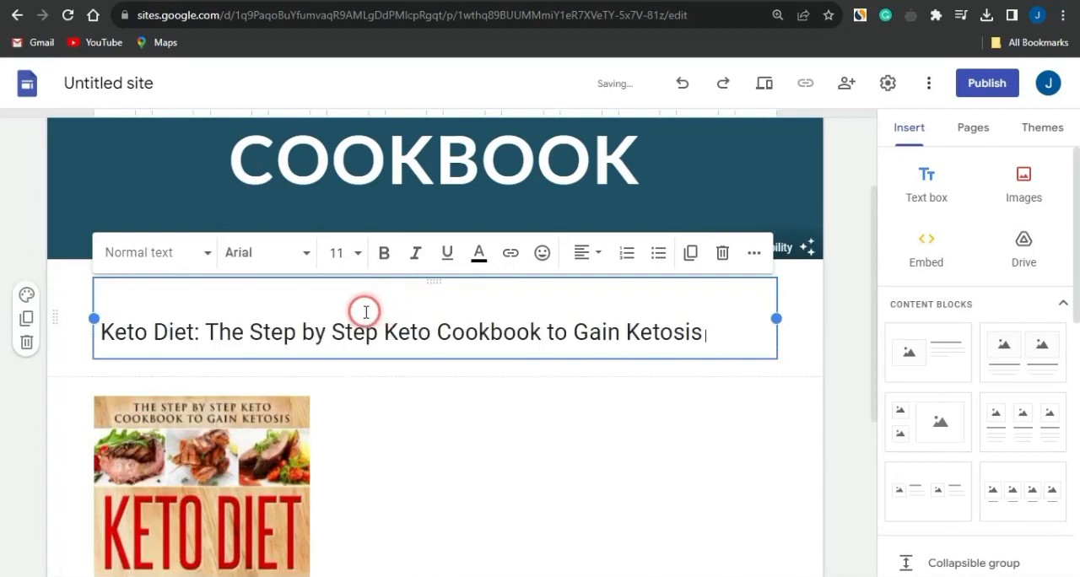
# Remove the blank line above the pasted book title and move its text box beside the cover image.
pyautogui.click(270, 305)
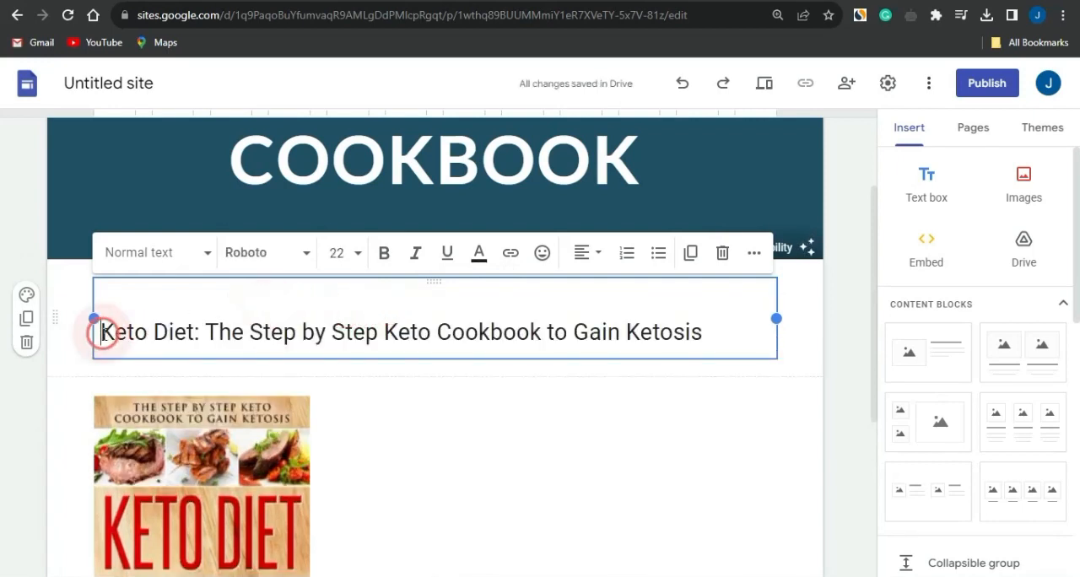
pyautogui.press('BackSpace')
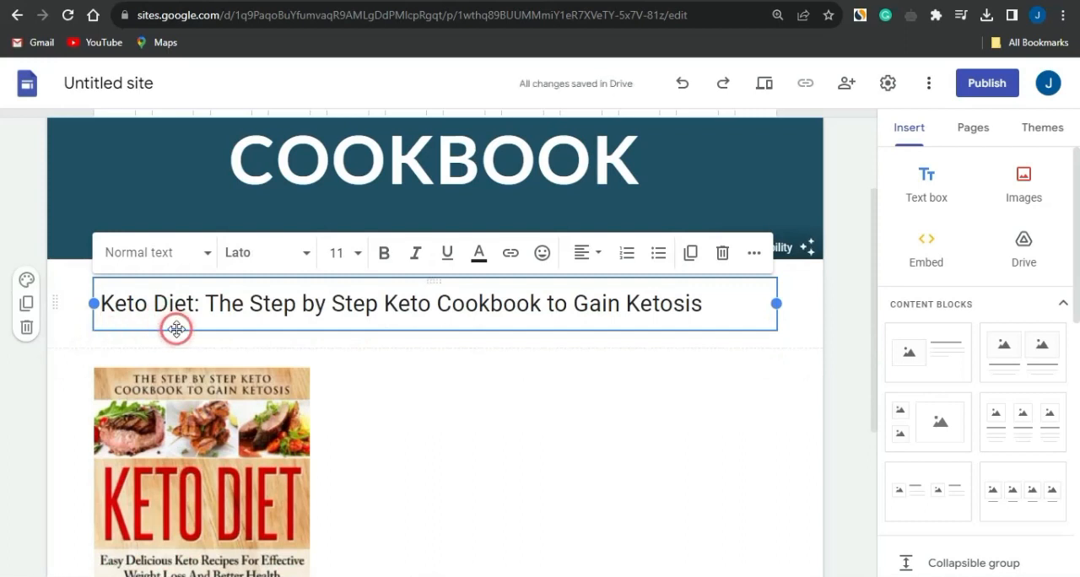
pyautogui.moveTo(177, 330); pyautogui.dragTo(389, 377)
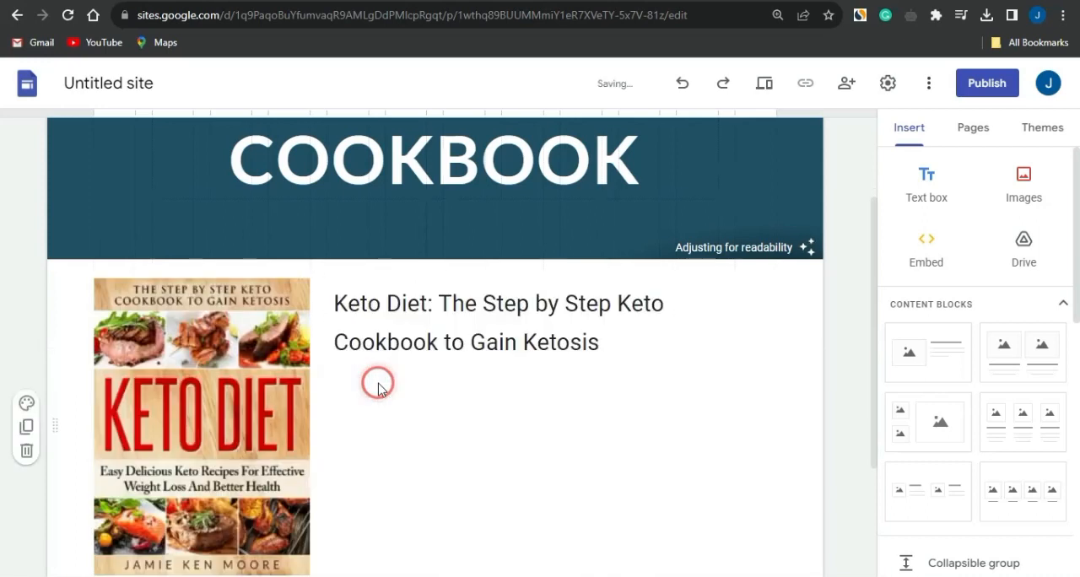
# Set the font size of the whole book title beside the cover to 30.
pyautogui.click(456, 341)
pyautogui.doubleClick(456, 341)
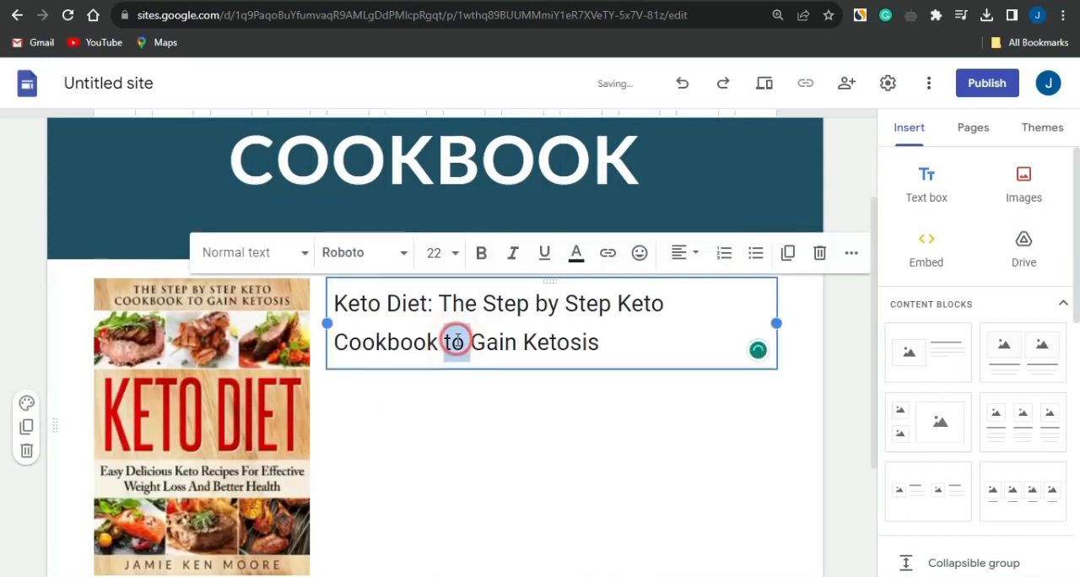
pyautogui.tripleClick(456, 341)
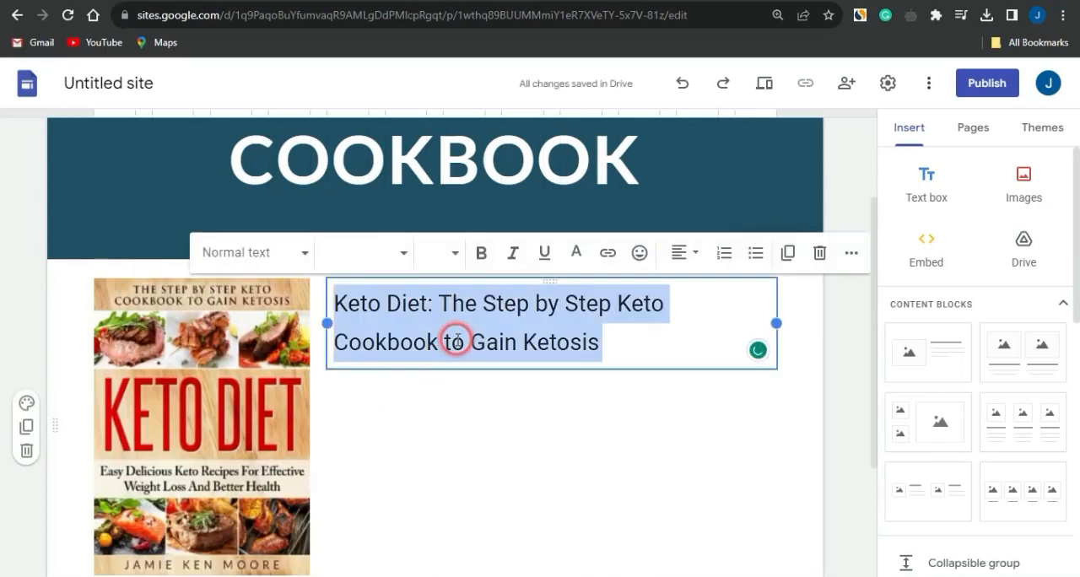
pyautogui.click(454, 261)
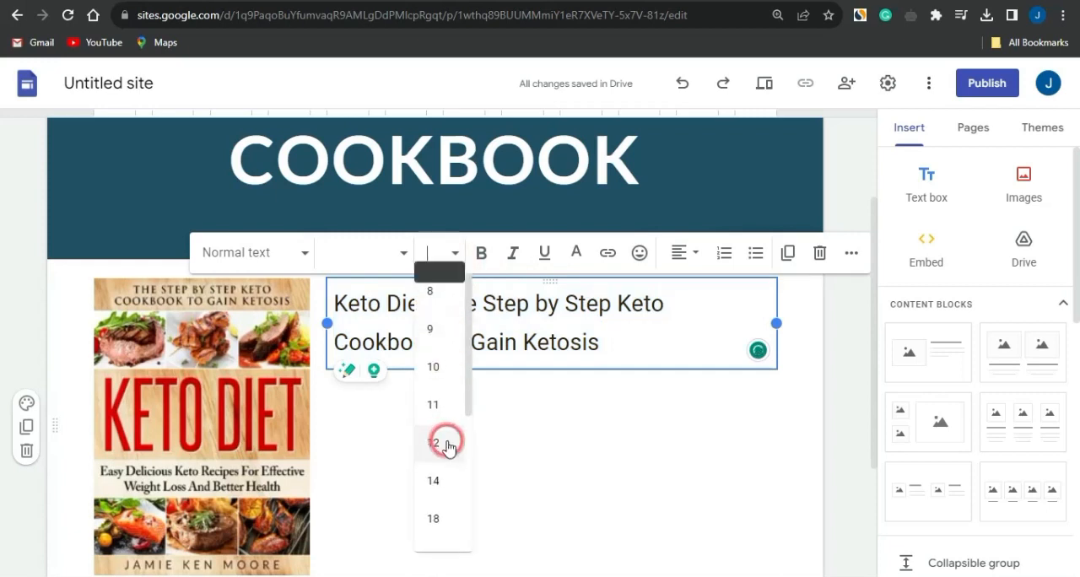
pyautogui.scroll(-3, 443, 442)
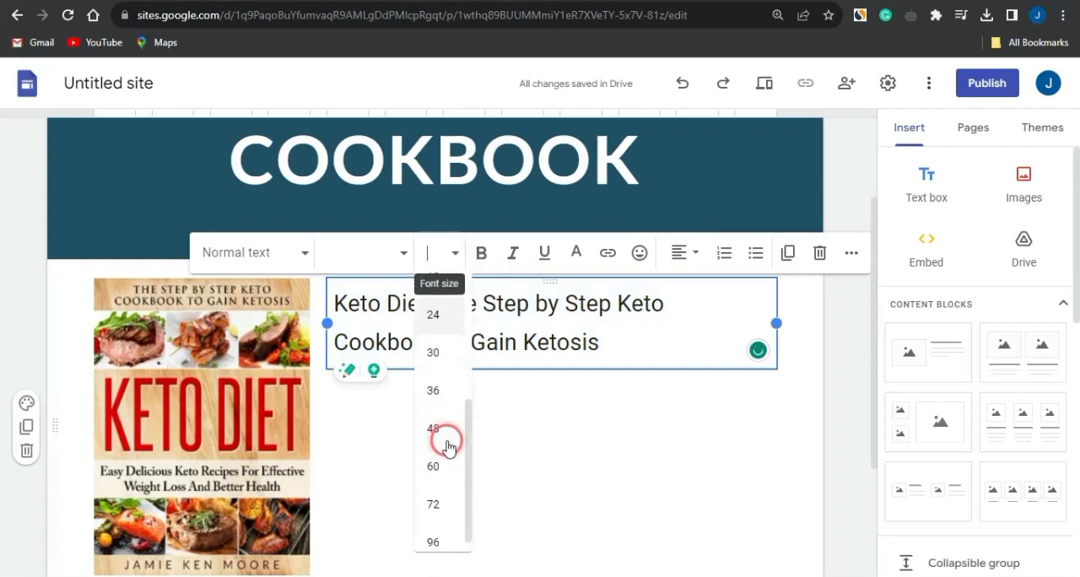
pyautogui.click(433, 316)
pyautogui.click(435, 253)
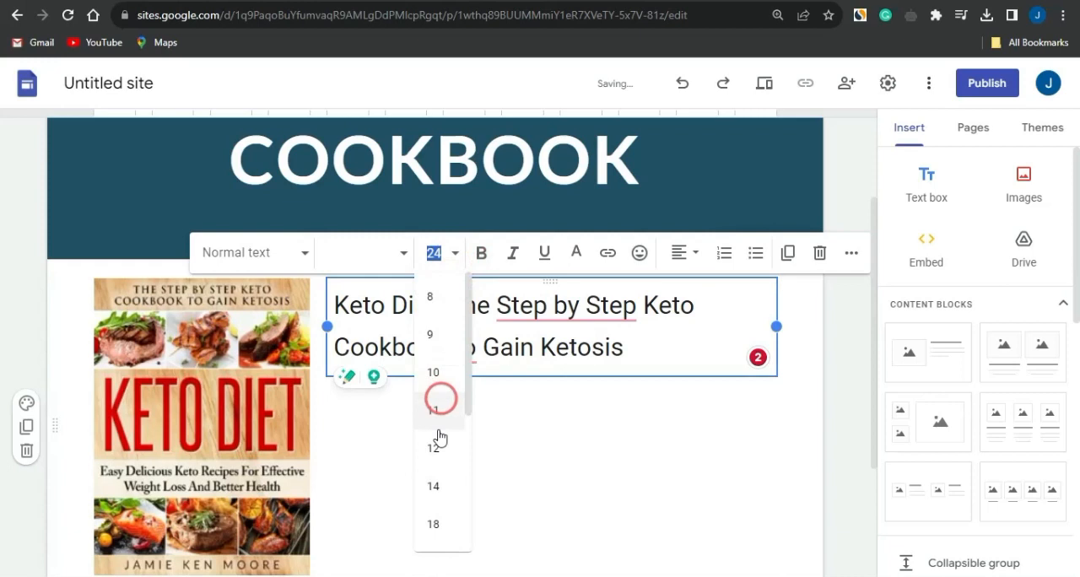
pyautogui.scroll(-2, 438, 447)
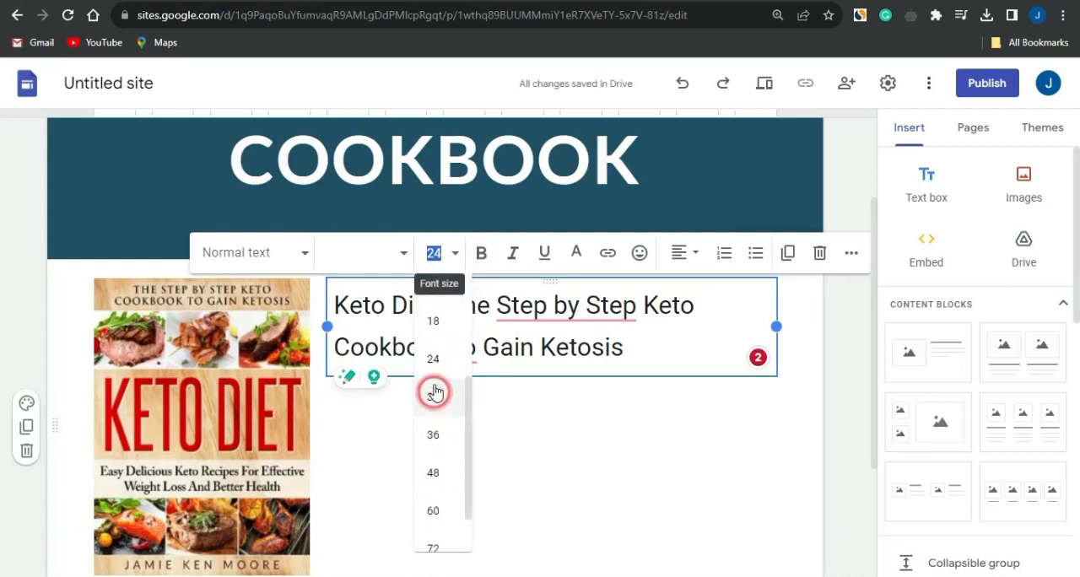
pyautogui.click(435, 392)
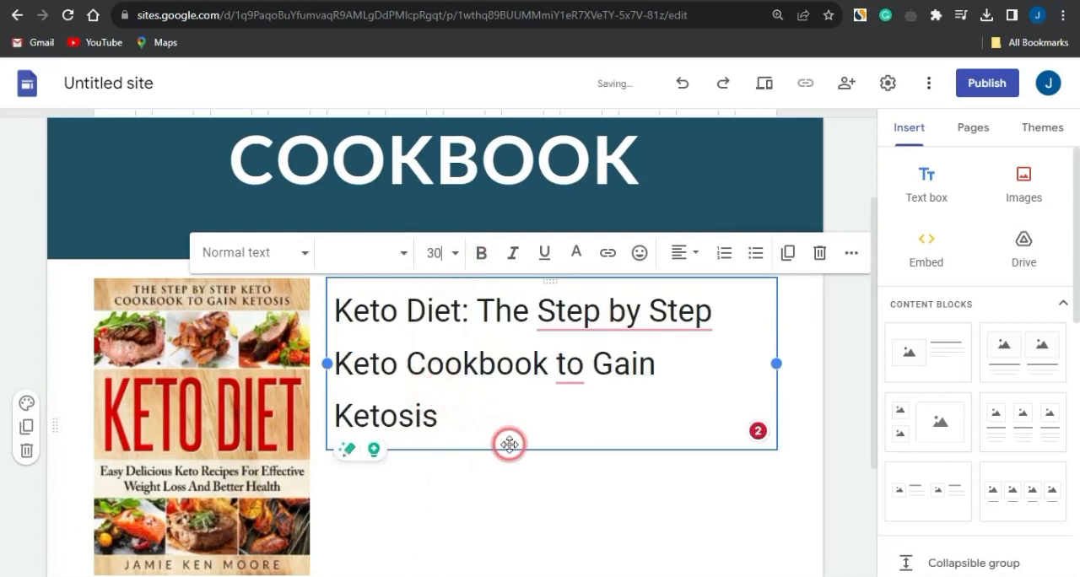
# Accept the suggested corrections in the book title, changing the wording to "Step-by-Step" and "To".
pyautogui.moveTo(611, 313)
pyautogui.scroll(-1, 510, 421)
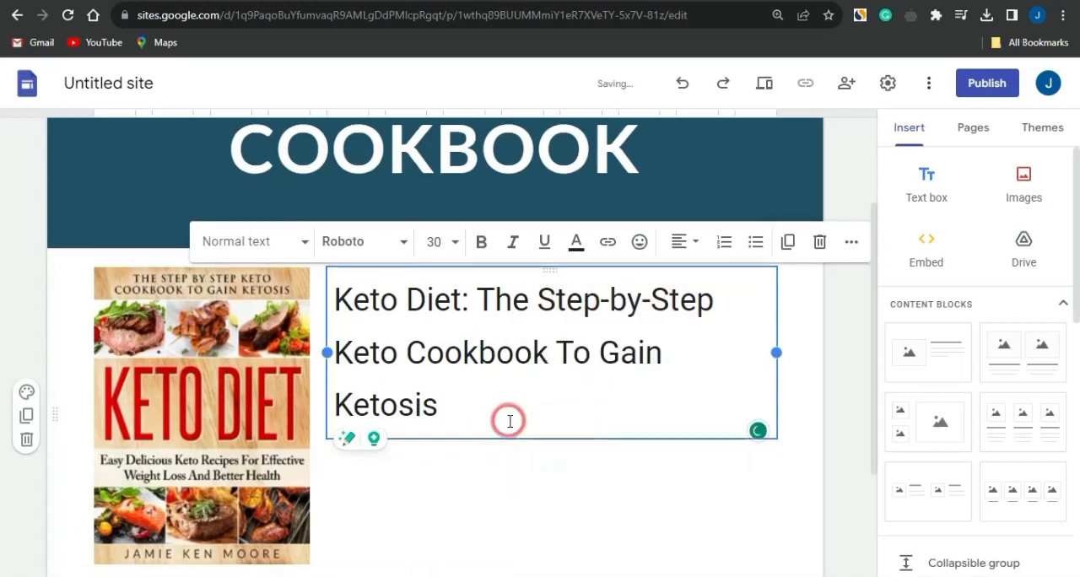
pyautogui.click(485, 424)
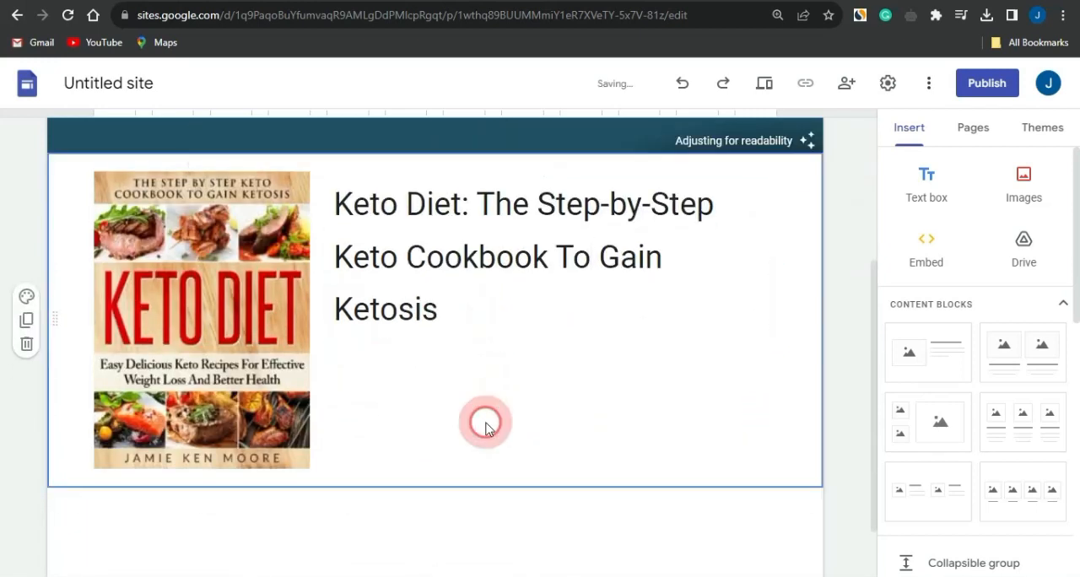
# Add the line "Click here to download" below the book title in the same text box.
pyautogui.click(445, 321)
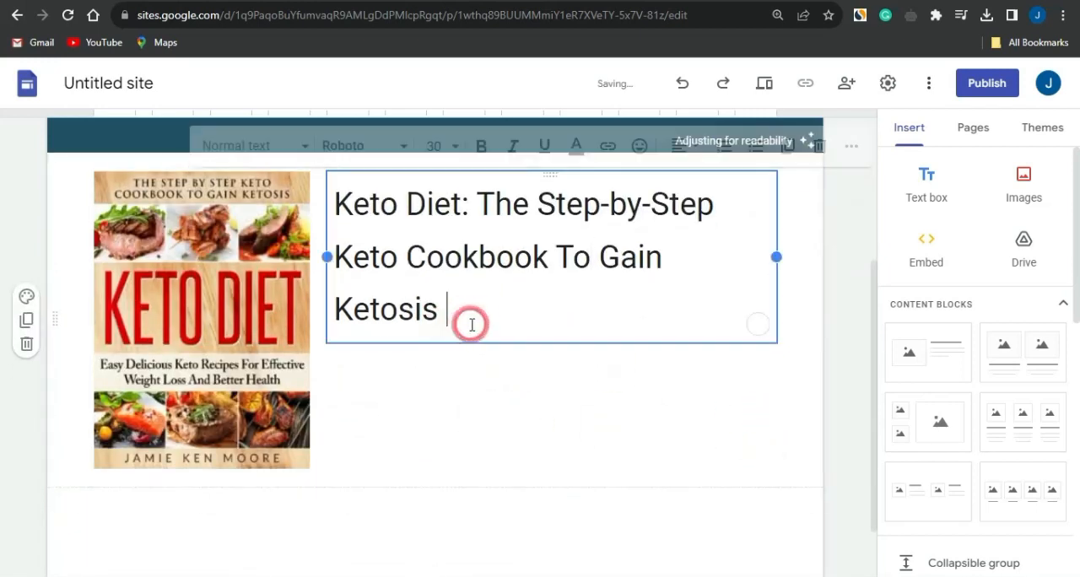
pyautogui.press('Return')
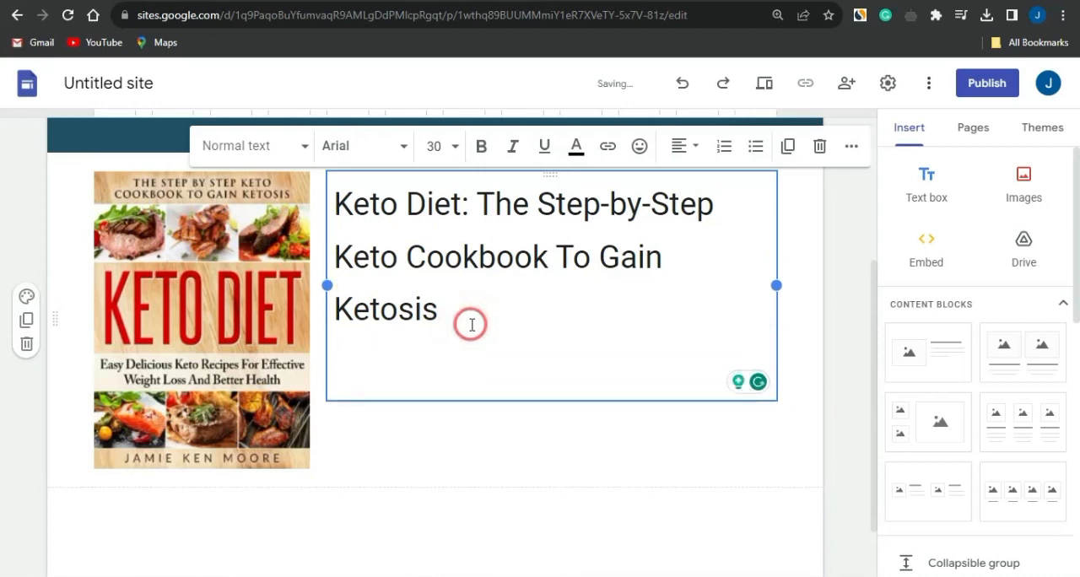
pyautogui.write('V')
pyautogui.press('BackSpace')
pyautogui.write('Click here to download')
pyautogui.moveTo(670, 403); pyautogui.dragTo(345, 401)
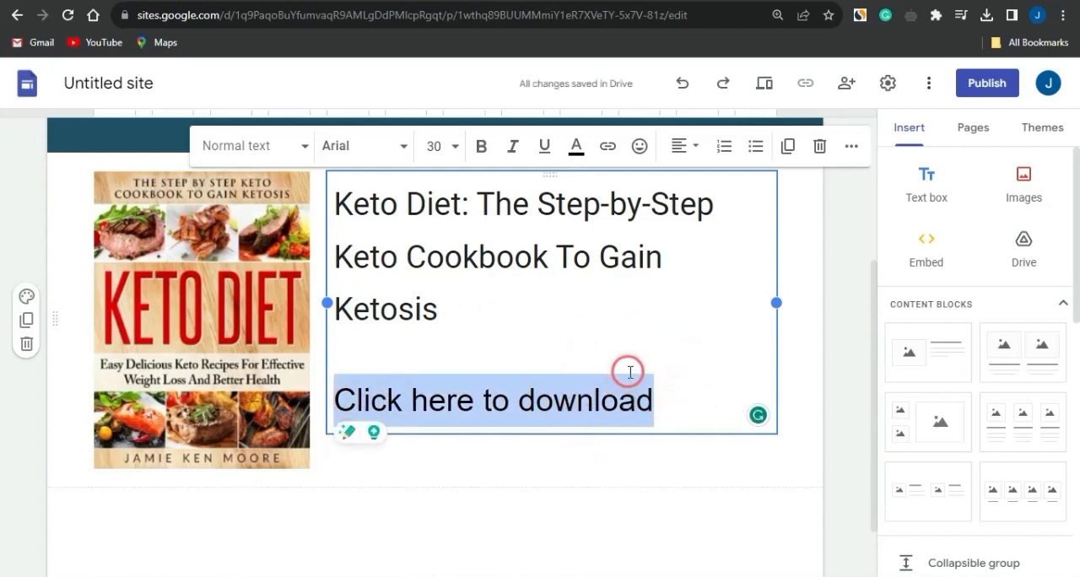
pyautogui.click(612, 150)
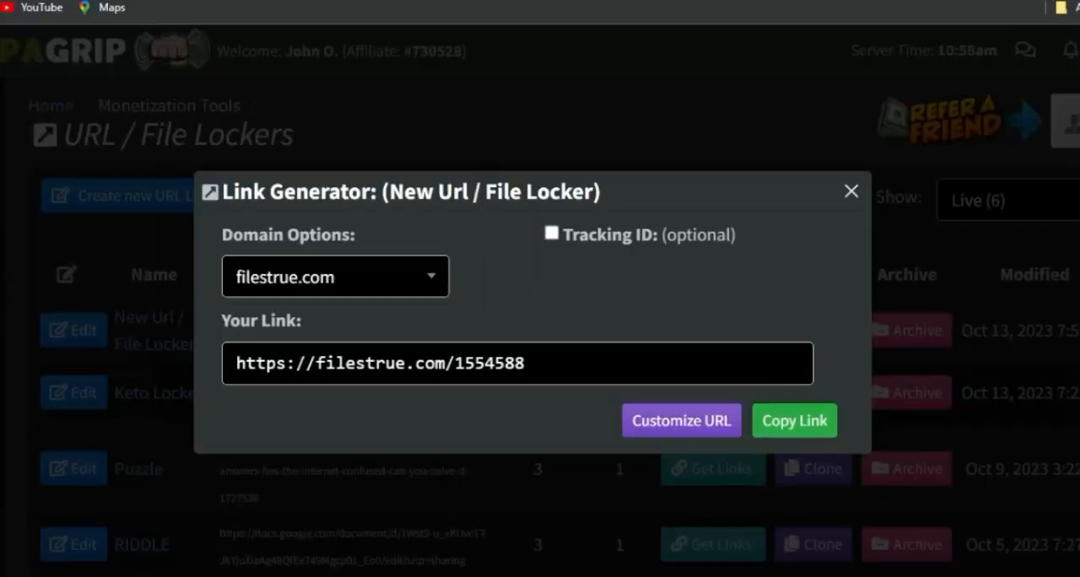
pyautogui.click(811, 429)
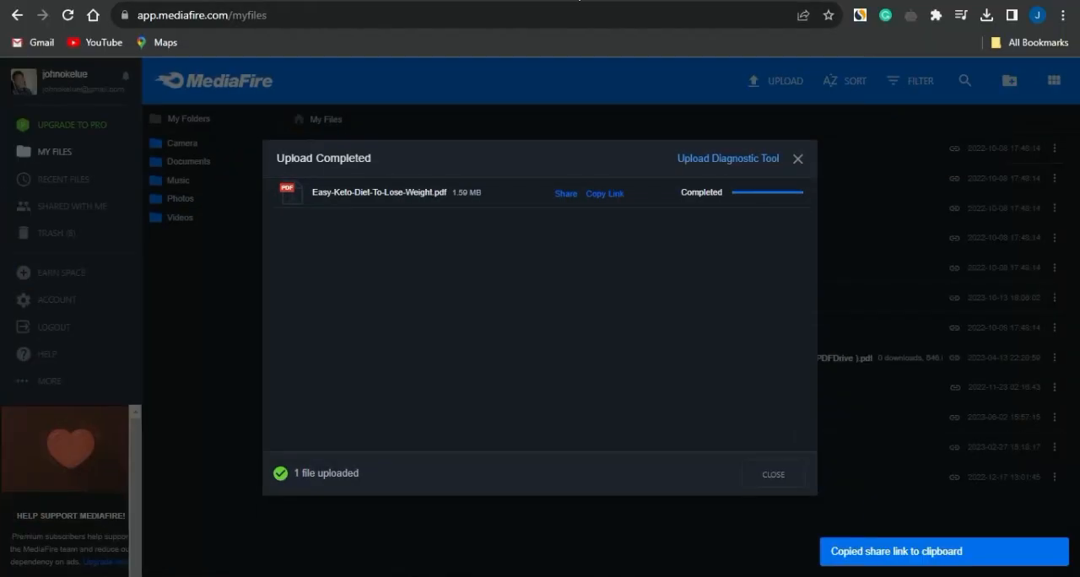
pyautogui.hotkey('ctrl', 'k')
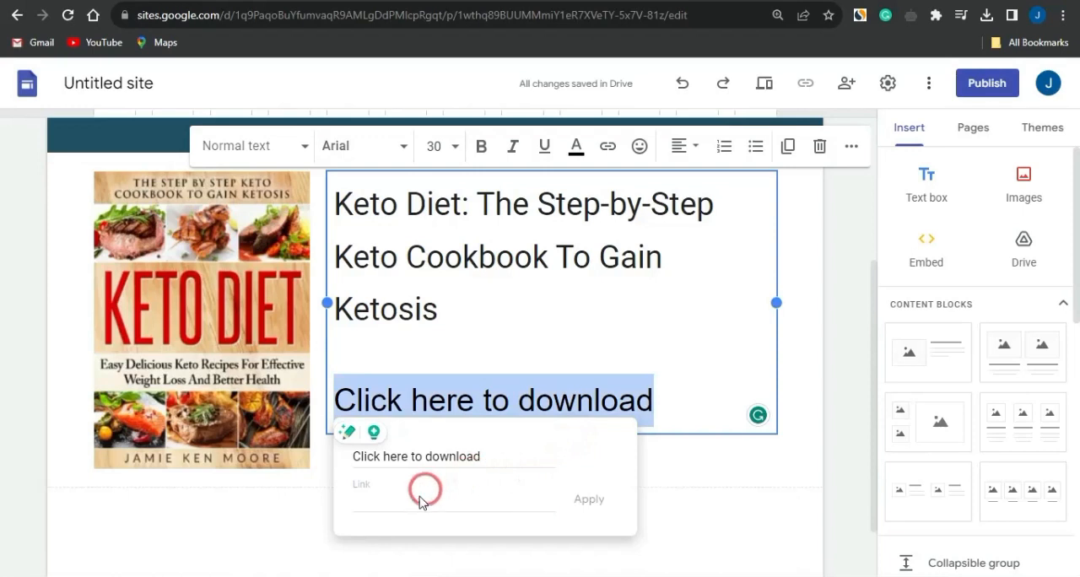
pyautogui.click(418, 500)
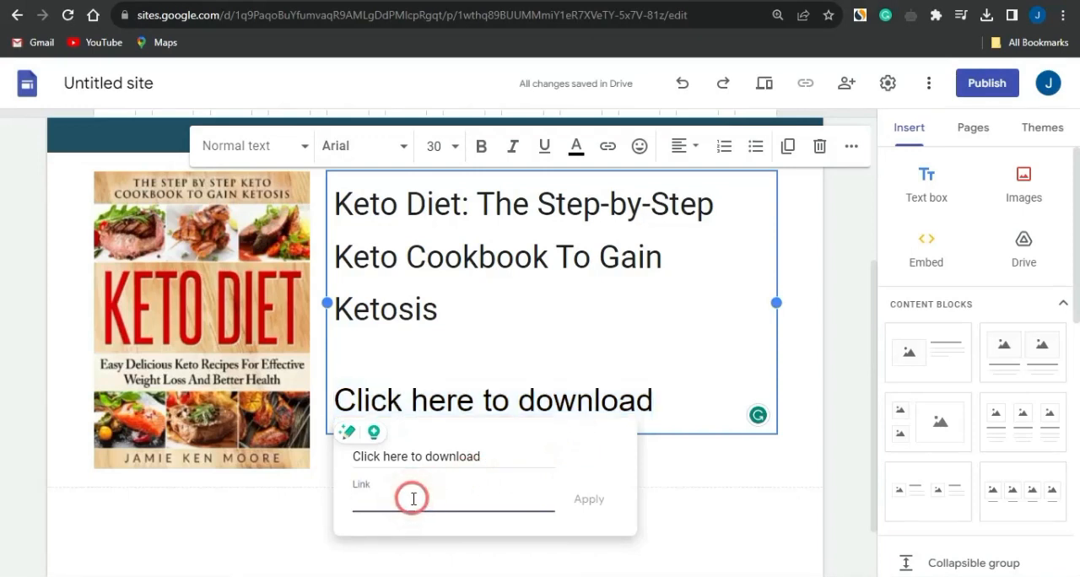
pyautogui.hotkey('ctrl', 'v')
pyautogui.click(587, 499)
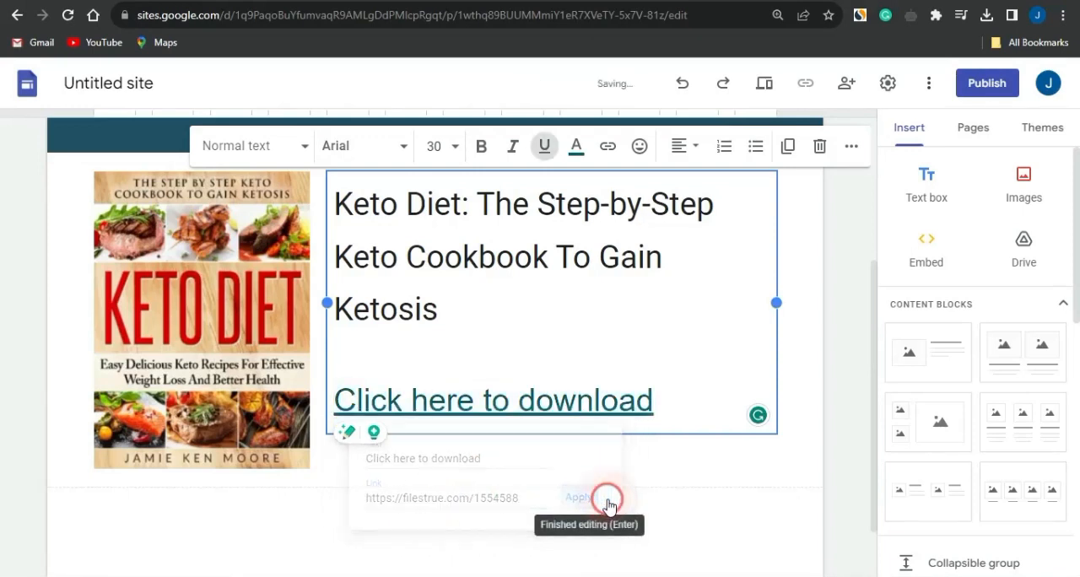
# Publish the site with the web address ketocookbook-step and copy the published site link.
pyautogui.click(804, 494)
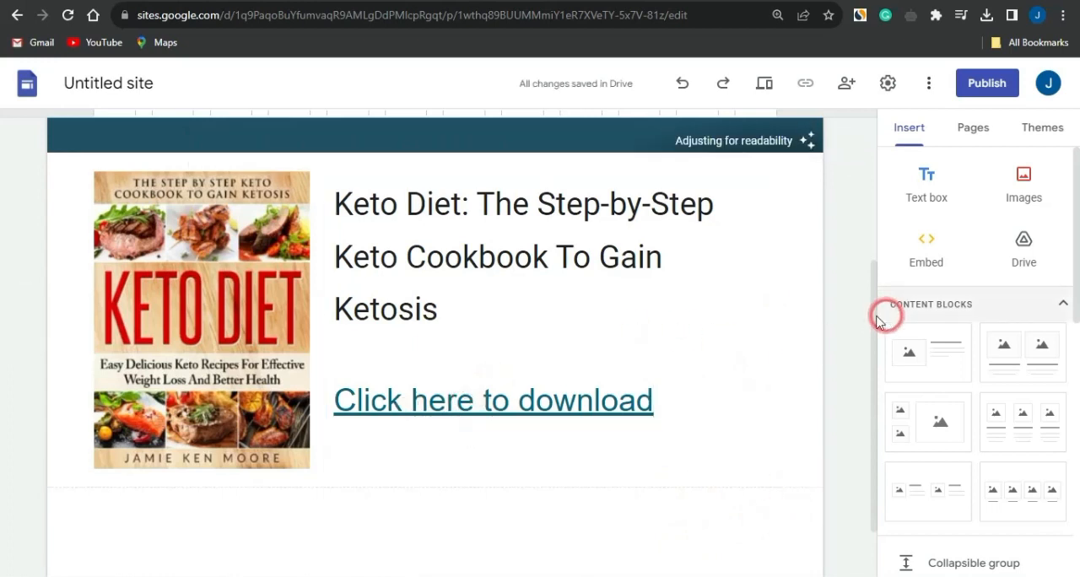
pyautogui.scroll(3, 843, 327)
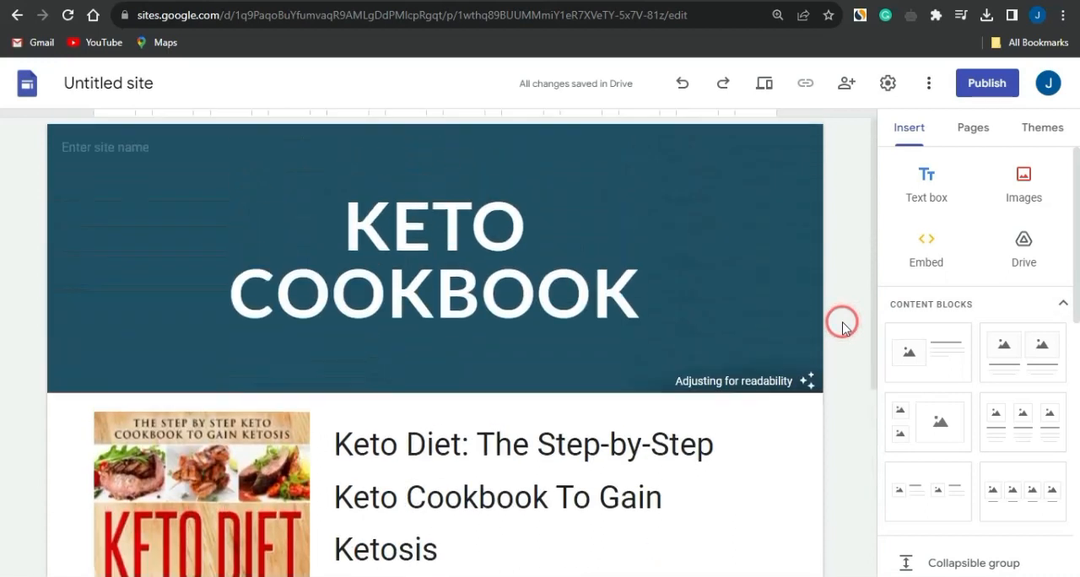
pyautogui.scroll(-2, 840, 322)
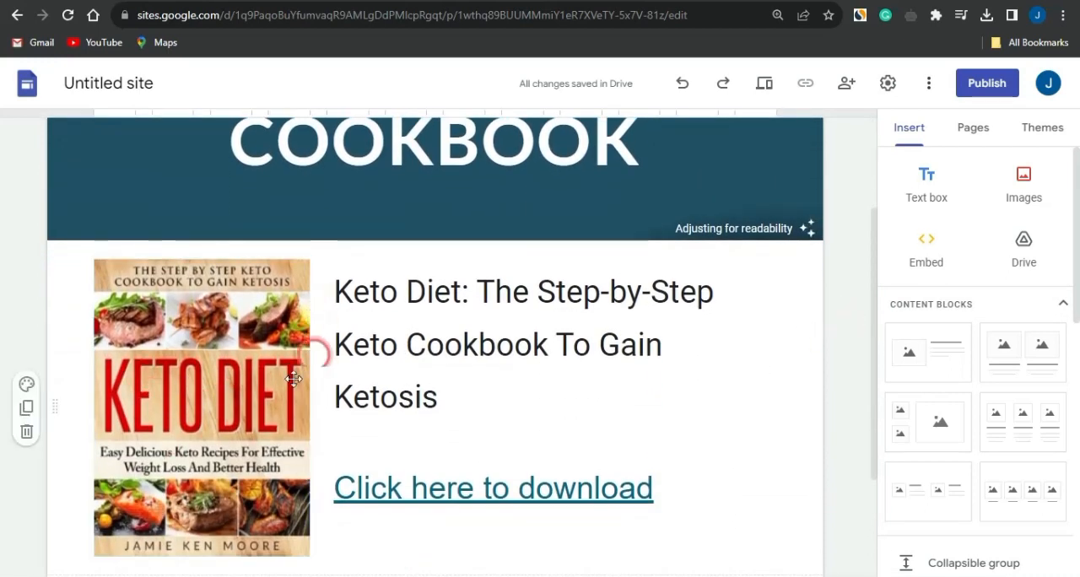
pyautogui.scroll(3, 833, 220)
pyautogui.click(987, 85)
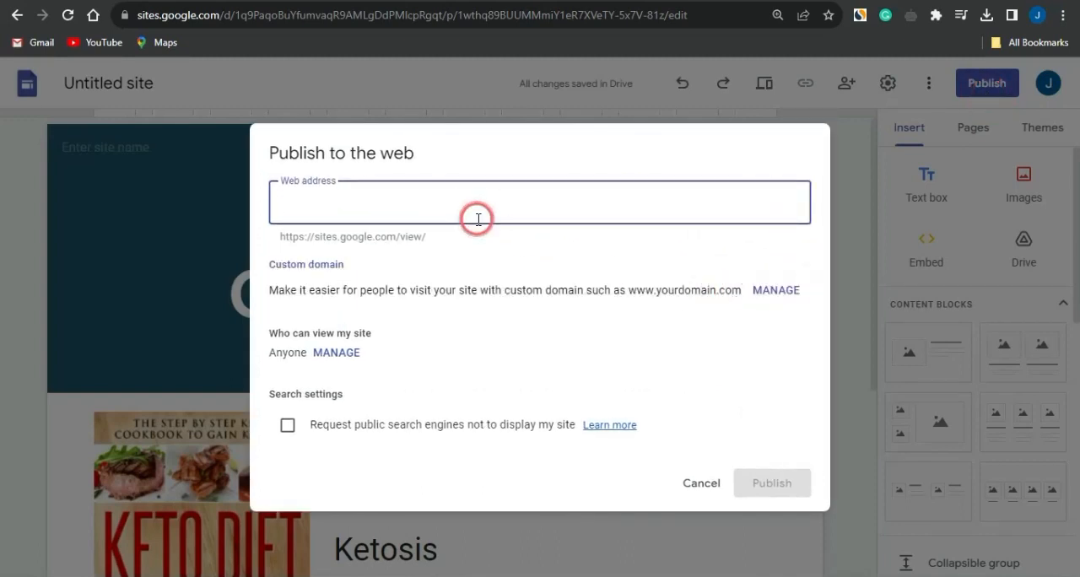
pyautogui.hotkey('ctrl', 'v')
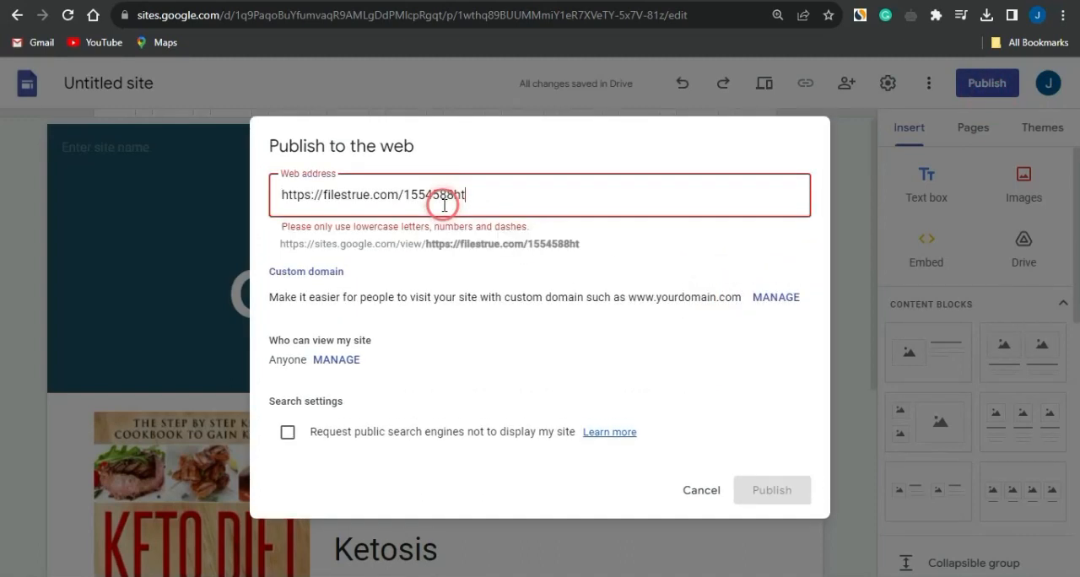
pyautogui.hotkey('ctrl', 'a')
pyautogui.hotkey('ctrl', 'v')
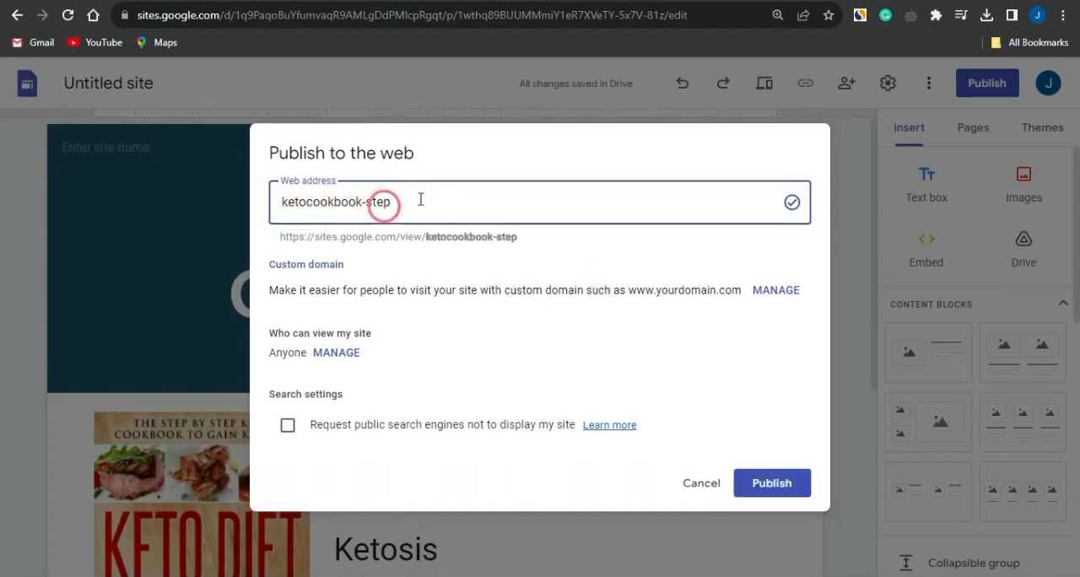
pyautogui.click(778, 496)
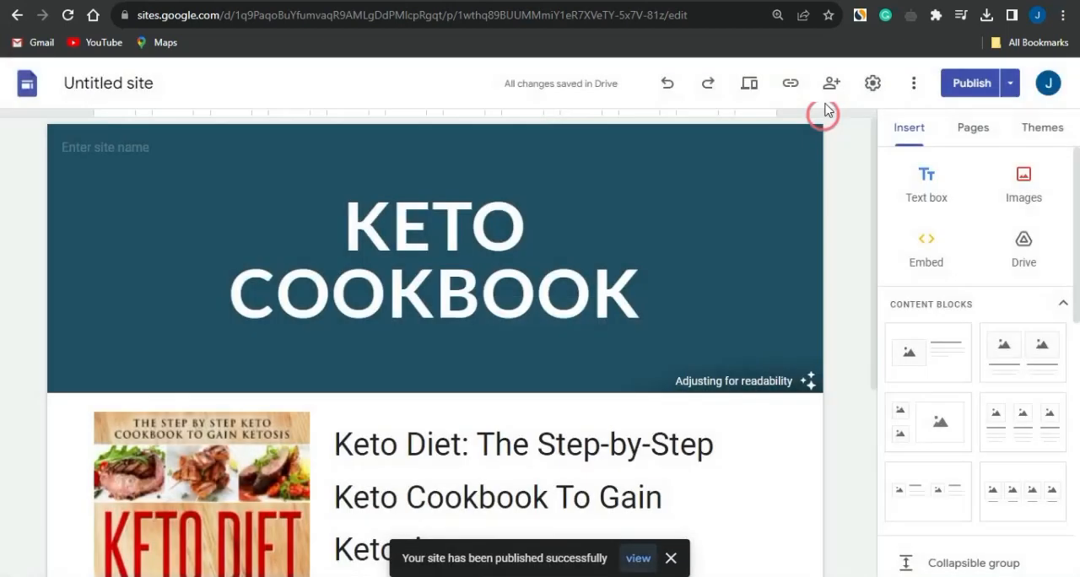
pyautogui.click(789, 84)
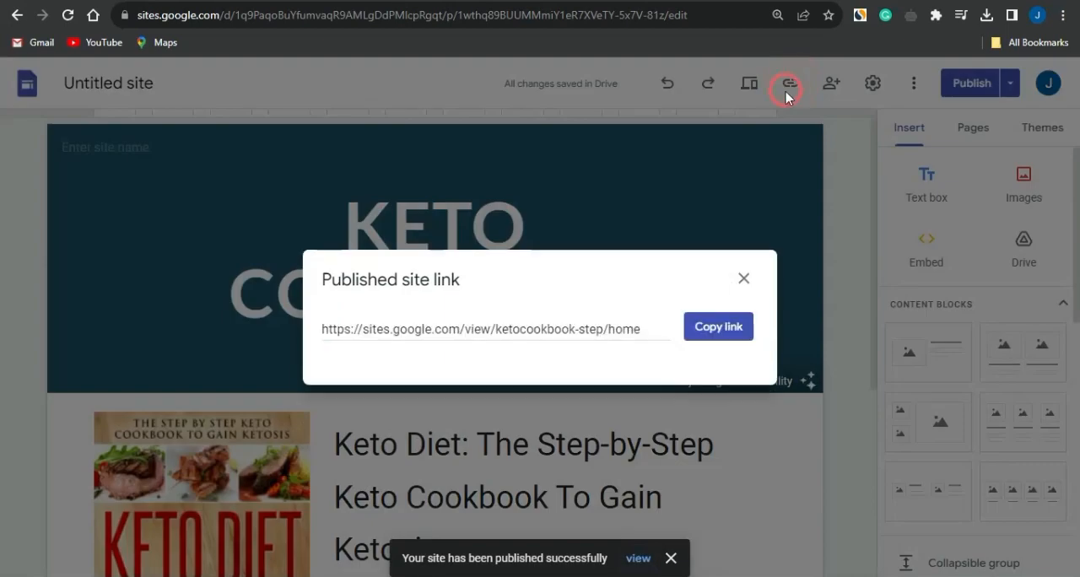
pyautogui.click(709, 334)
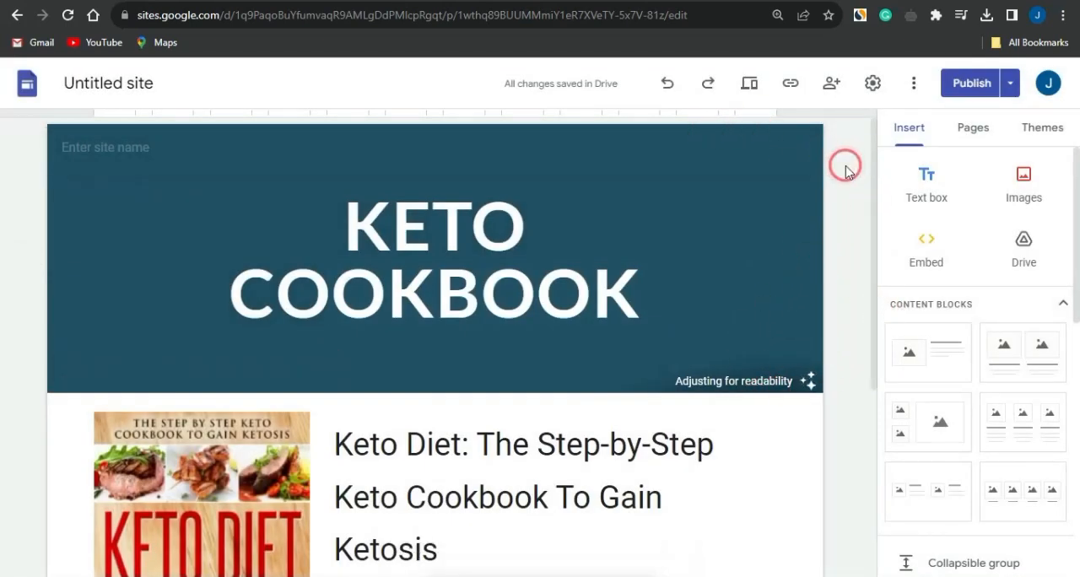
# Switch to Pexels and download the clip of fruit being mixed in a bowl from the keto diet video results.
pyautogui.click(673, 2)
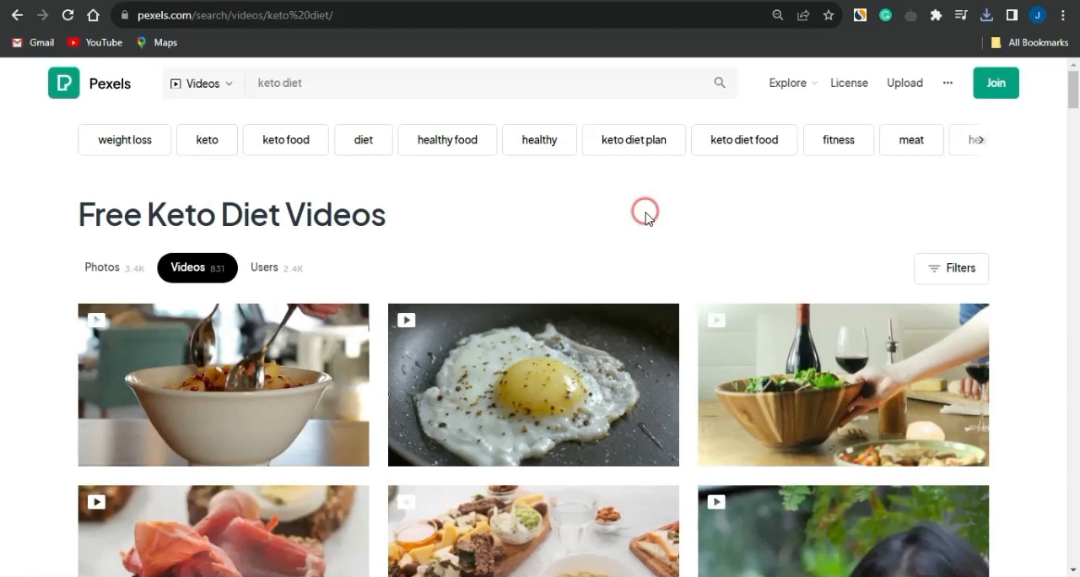
pyautogui.click(335, 84)
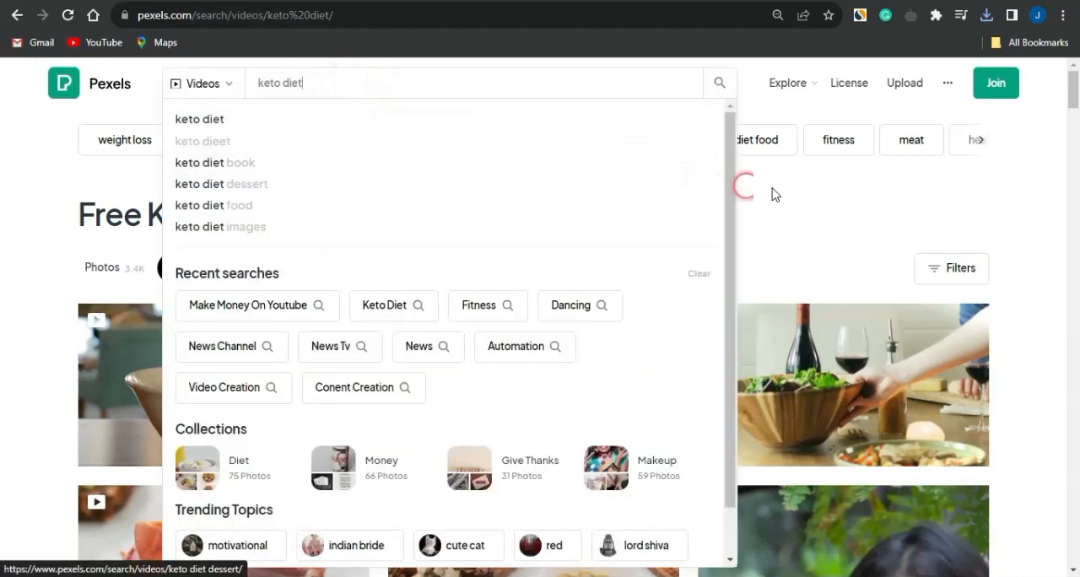
pyautogui.click(829, 228)
pyautogui.click(180, 265)
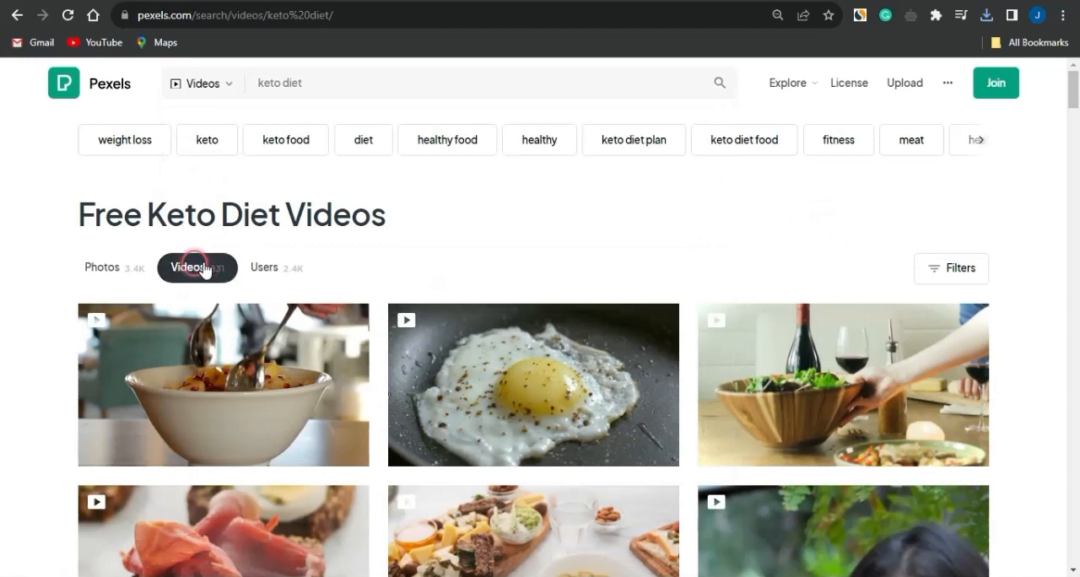
pyautogui.click(495, 272)
pyautogui.scroll(-3, 696, 236)
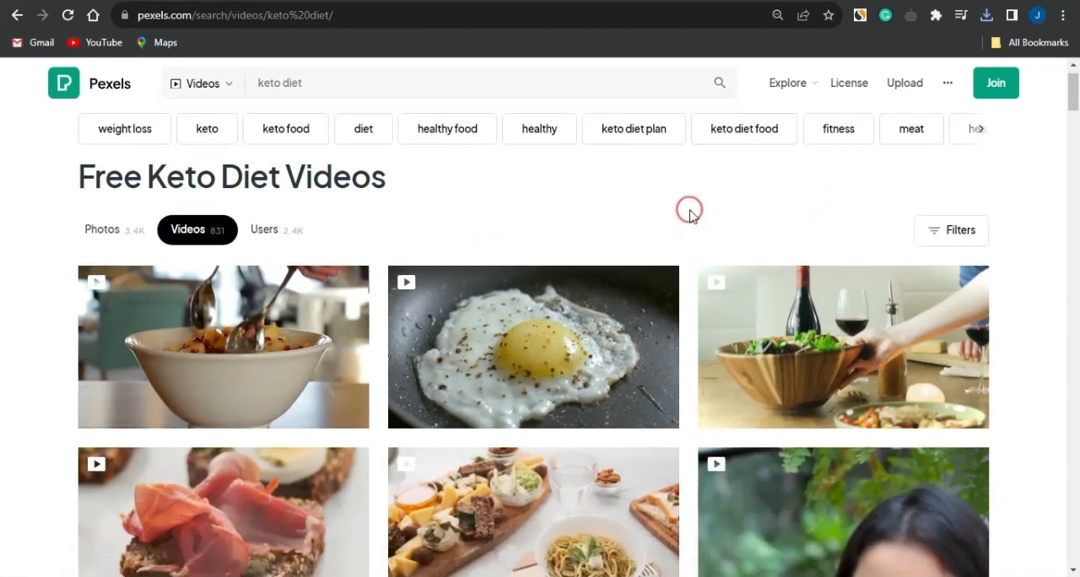
pyautogui.scroll(-2, 690, 214)
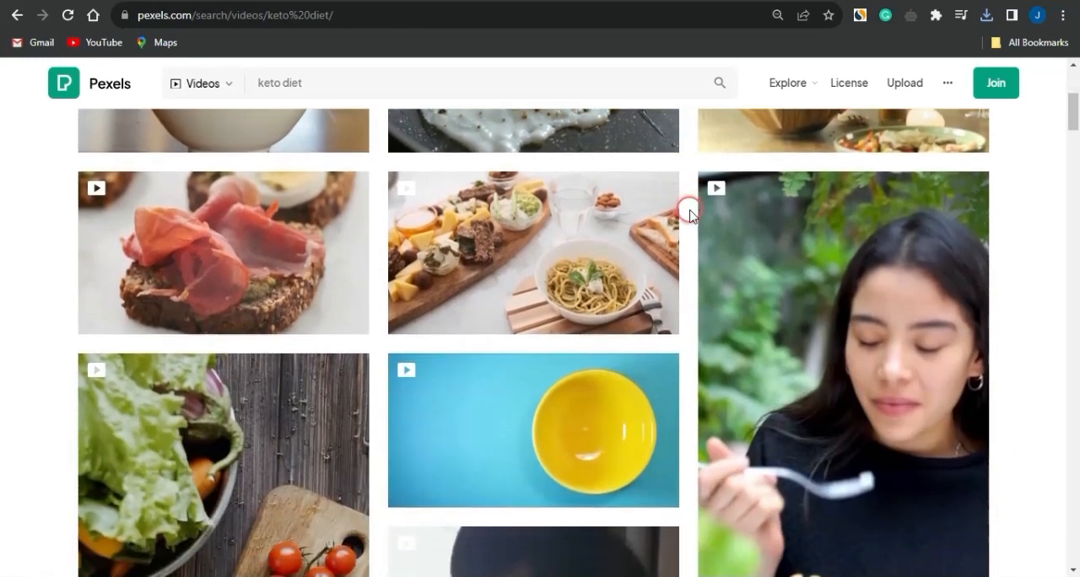
pyautogui.scroll(3, 689, 215)
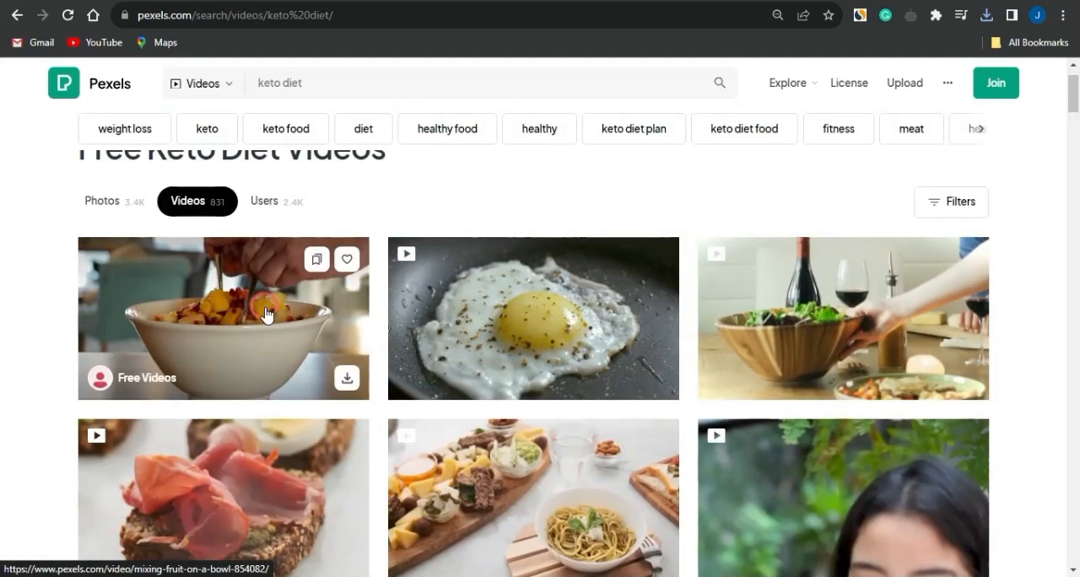
pyautogui.click(346, 380)
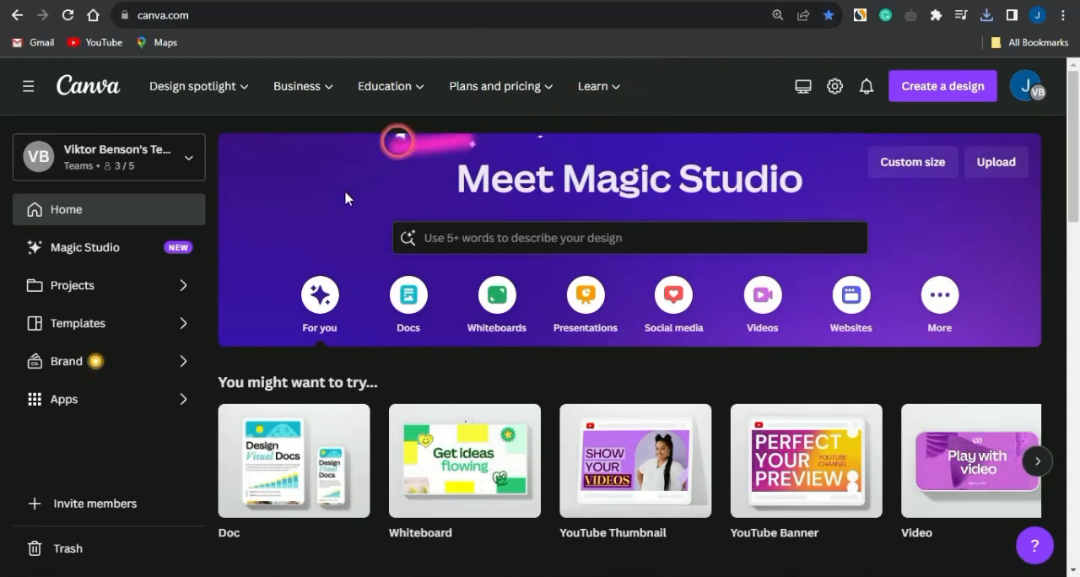
# Switch to Canva, find the "pinterest pin" templates and create a blank Pinterest Pin design.
pyautogui.scroll(-3, 291, 253)
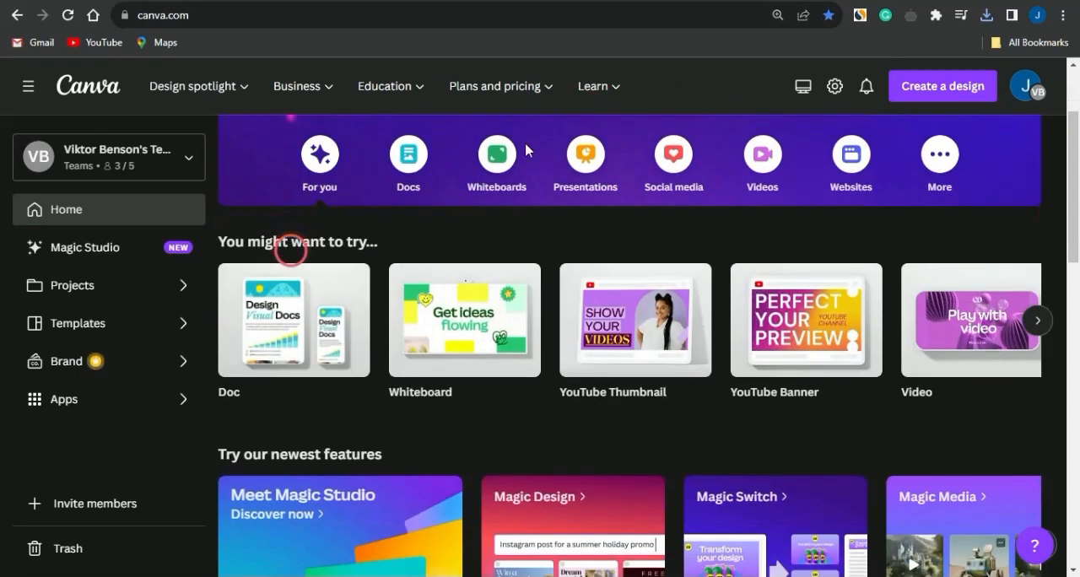
pyautogui.scroll(3, 574, 143)
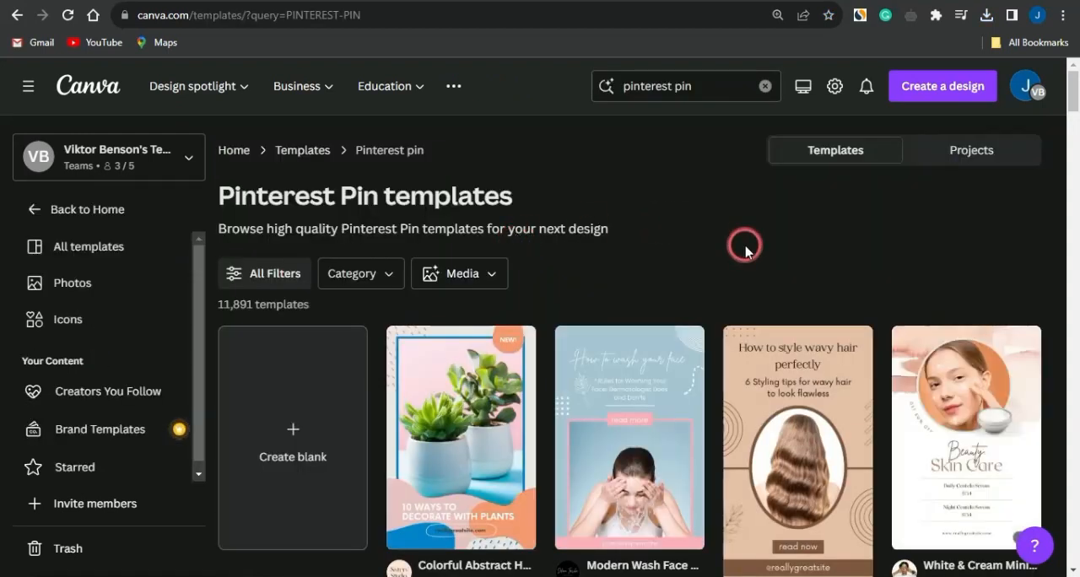
pyautogui.scroll(-4, 745, 251)
pyautogui.scroll(4, 745, 251)
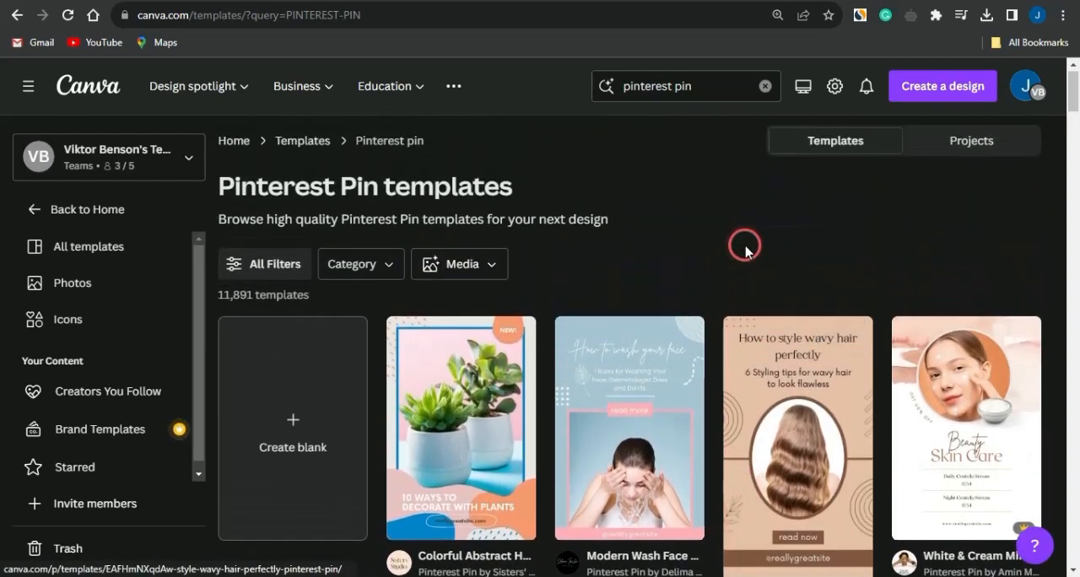
pyautogui.click(286, 435)
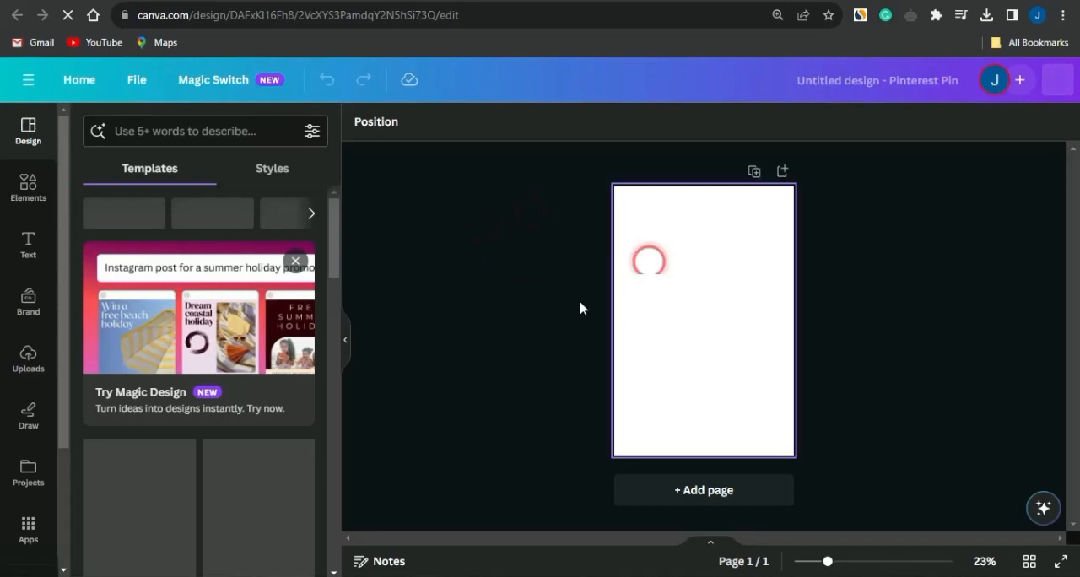
# Upload the video file pexels_videos_2862 (1080p) (1) from the Downloads folder to the design's uploads.
pyautogui.click(25, 359)
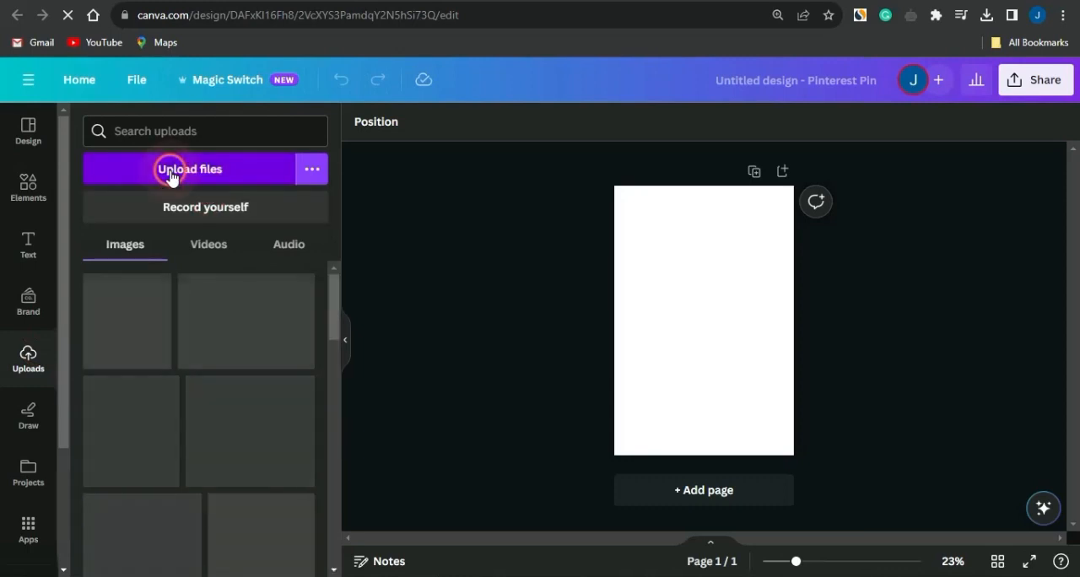
pyautogui.click(170, 173)
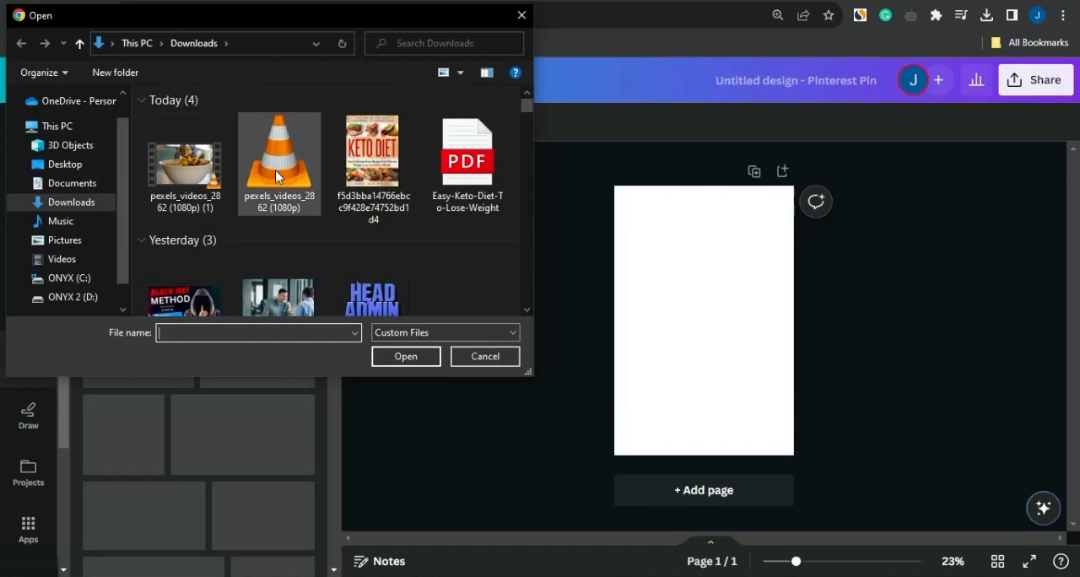
pyautogui.click(209, 181)
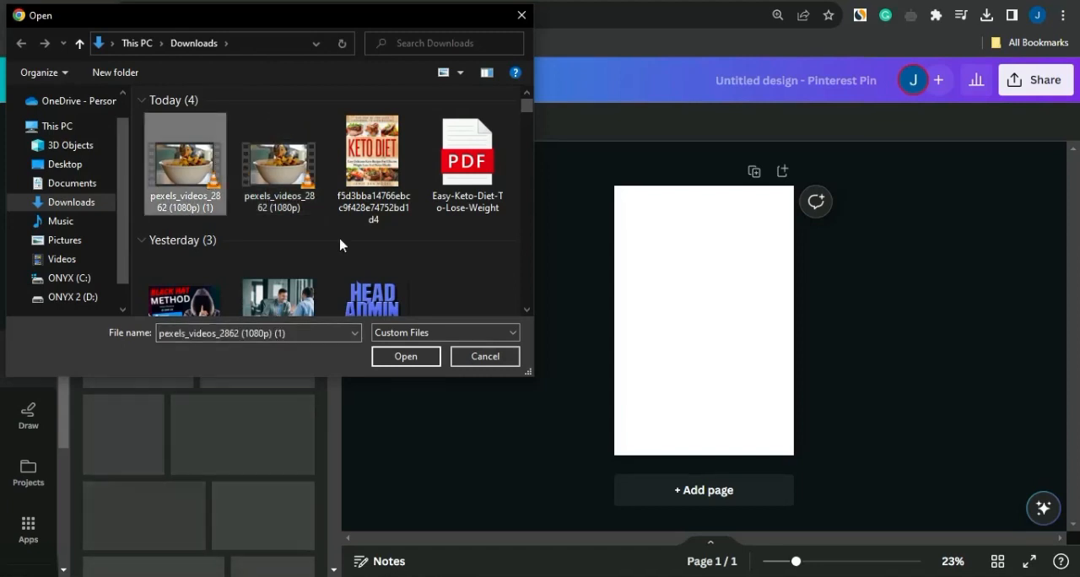
pyautogui.click(413, 355)
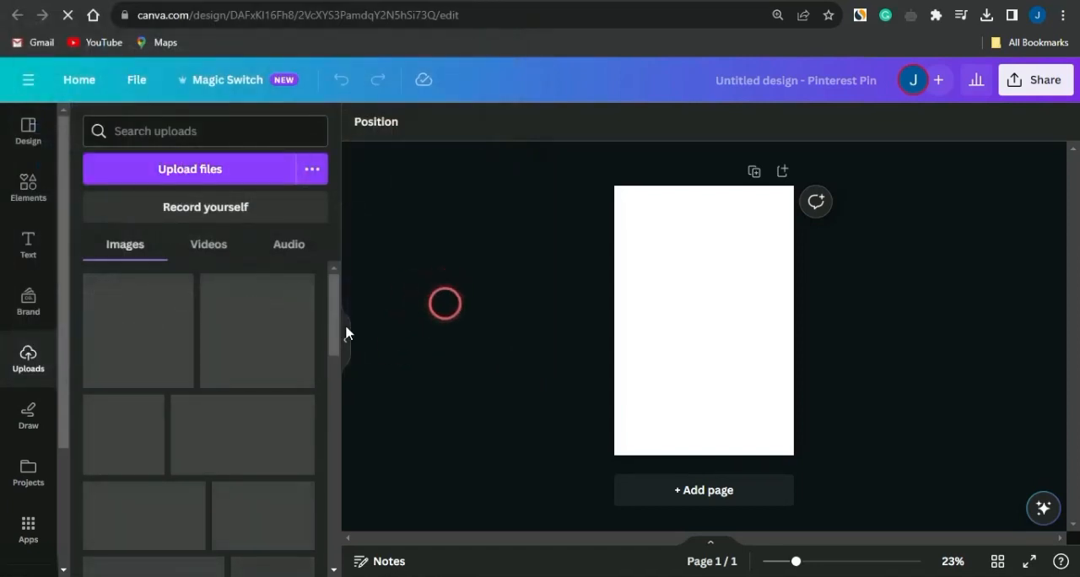
# Place the uploaded 5.7-second mango video on the blank pin, then enlarge and position it to cover the whole page.
pyautogui.click(201, 246)
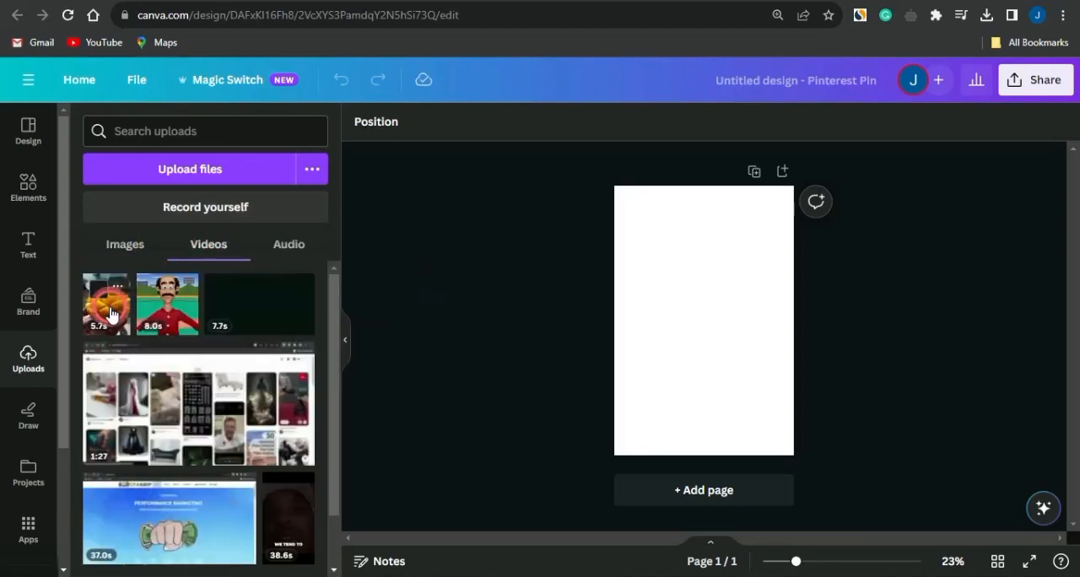
pyautogui.click(110, 314)
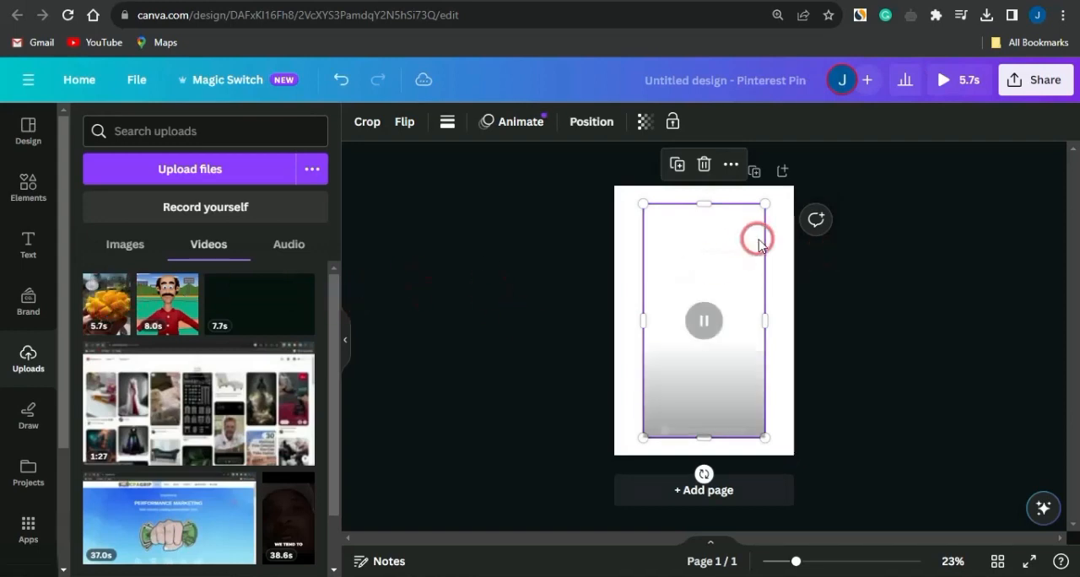
pyautogui.moveTo(646, 210); pyautogui.dragTo(564, 176)
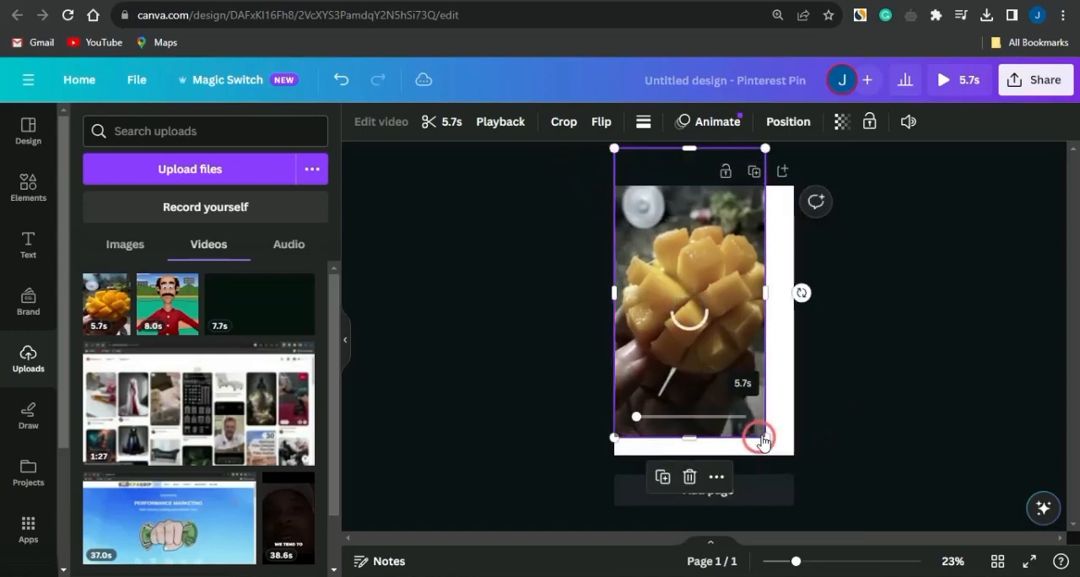
pyautogui.moveTo(764, 438); pyautogui.dragTo(836, 483)
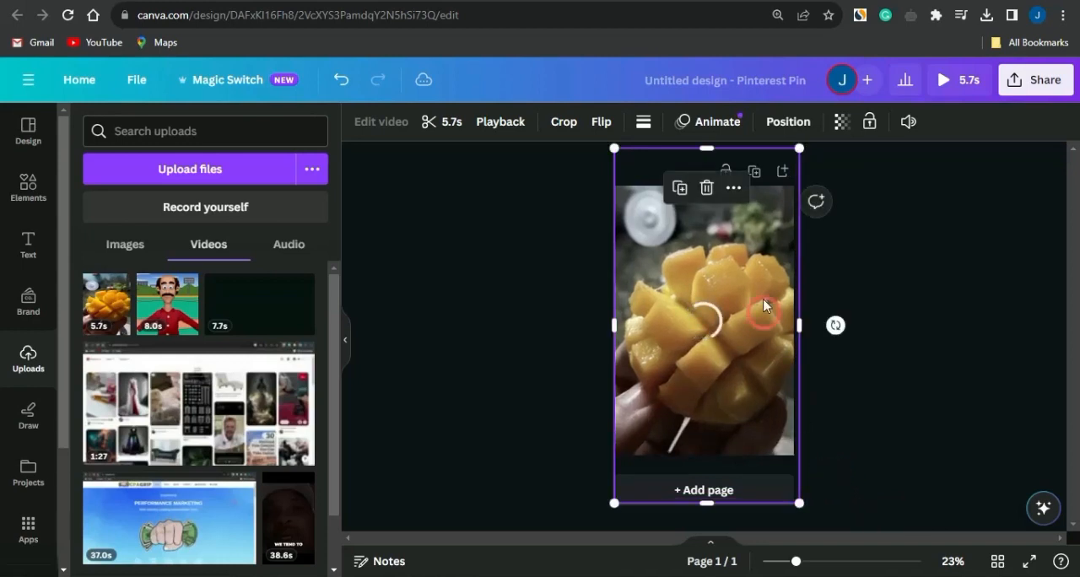
pyautogui.moveTo(723, 218); pyautogui.dragTo(725, 250)
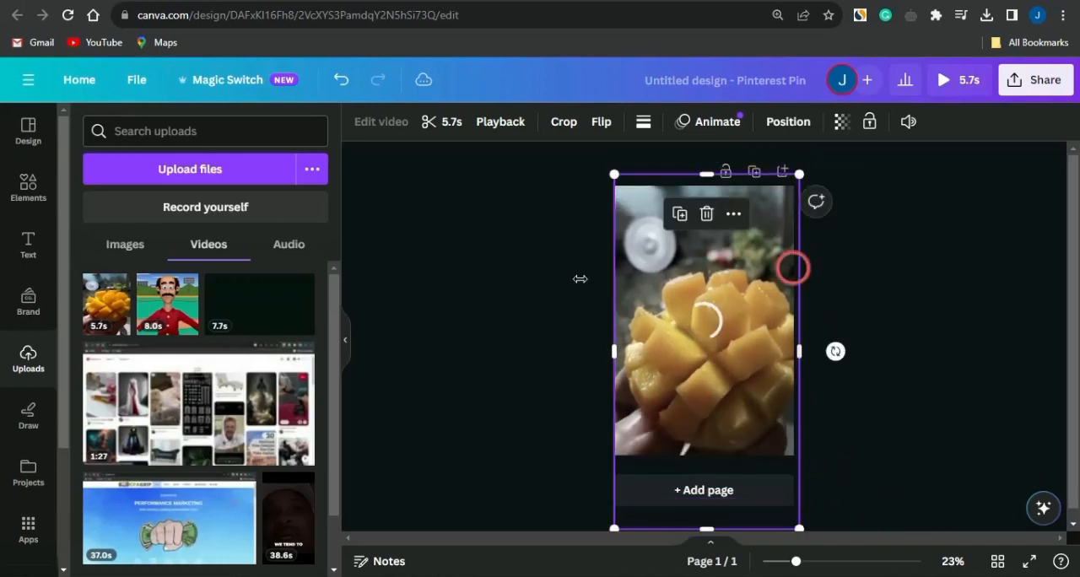
# Add the heading "CLICK LINK TO DOWNLOAD RECIPE" across the upper edge of the pin.
pyautogui.click(28, 243)
pyautogui.click(152, 295)
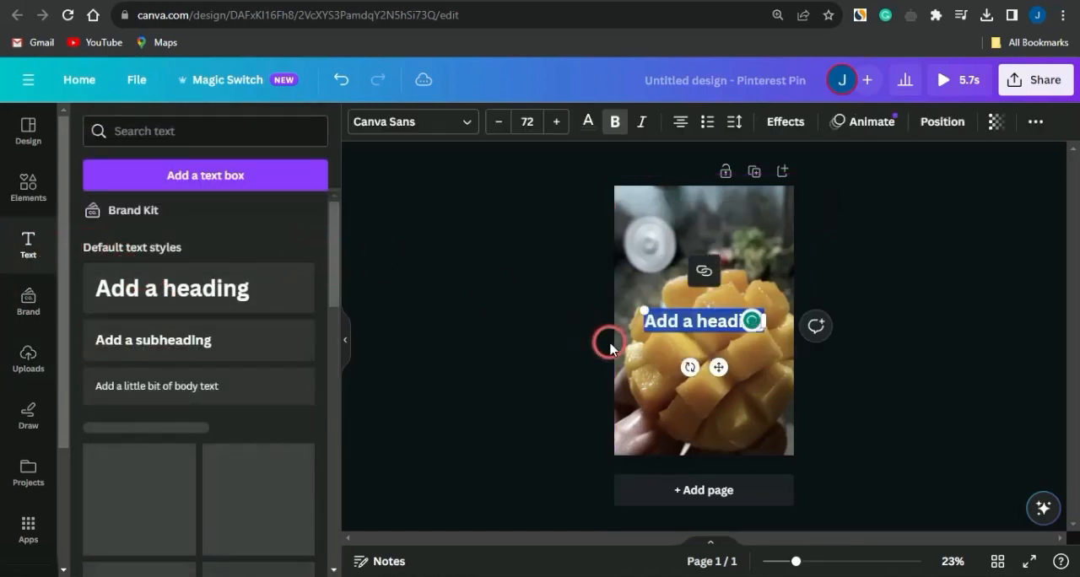
pyautogui.press('BackSpace')
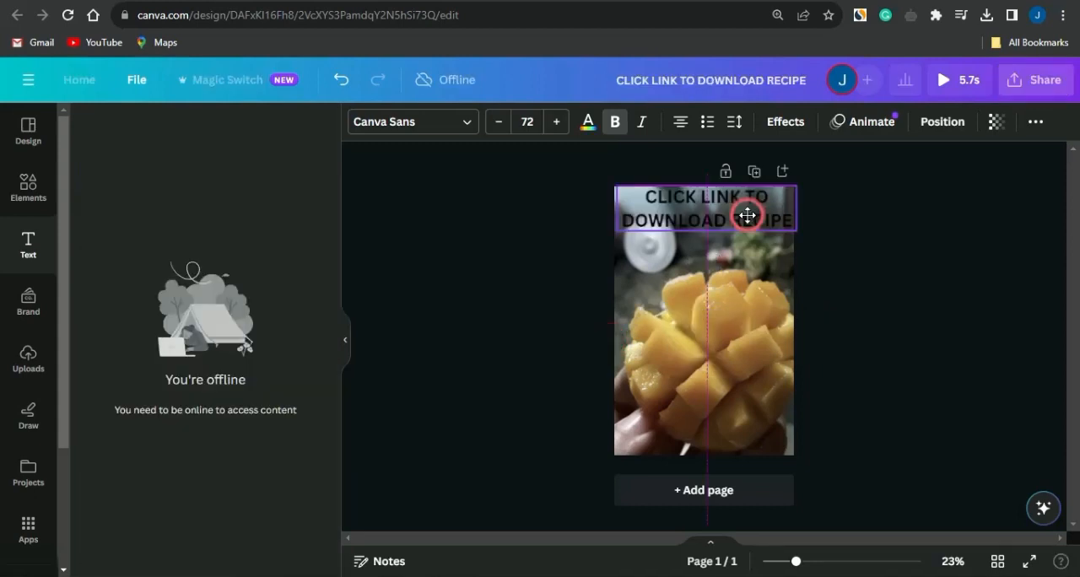
pyautogui.moveTo(747, 216); pyautogui.dragTo(745, 215)
pyautogui.click(883, 302)
pyautogui.click(315, 270)
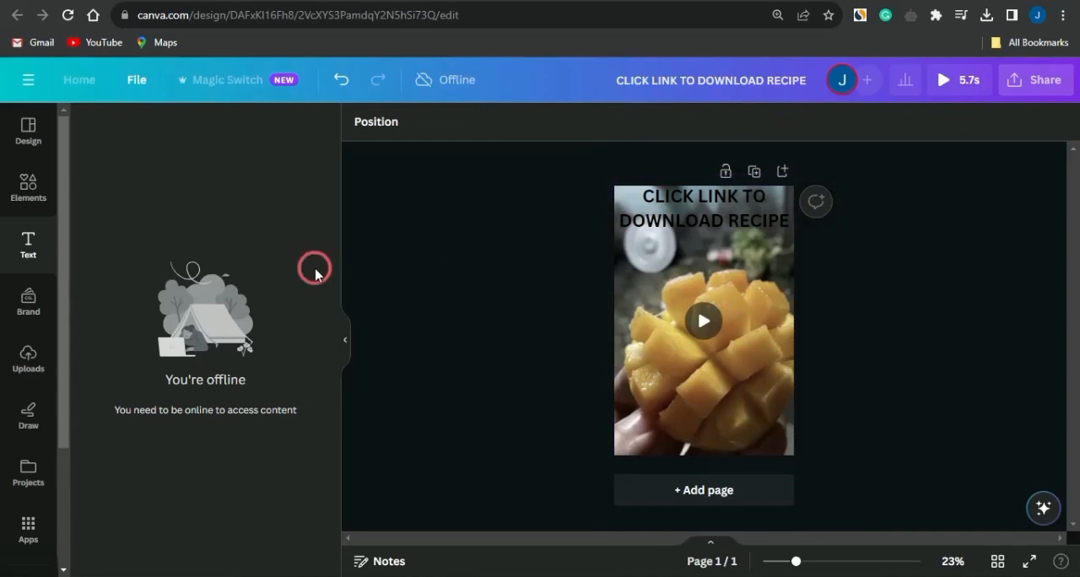
# Place an orange rectangle behind the heading as its background and download the pin design.
pyautogui.click(32, 185)
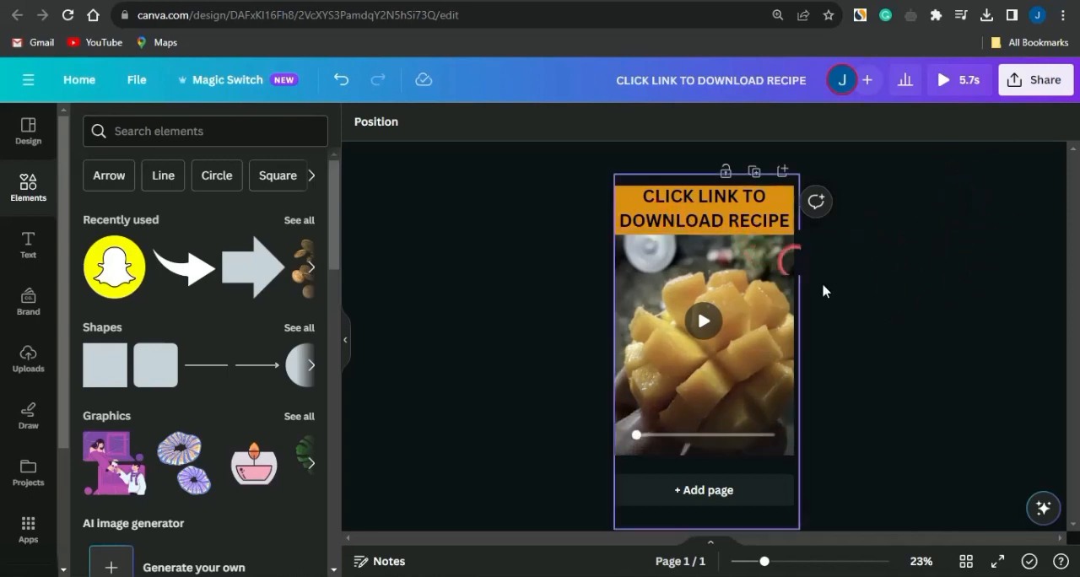
pyautogui.click(854, 316)
pyautogui.click(1031, 83)
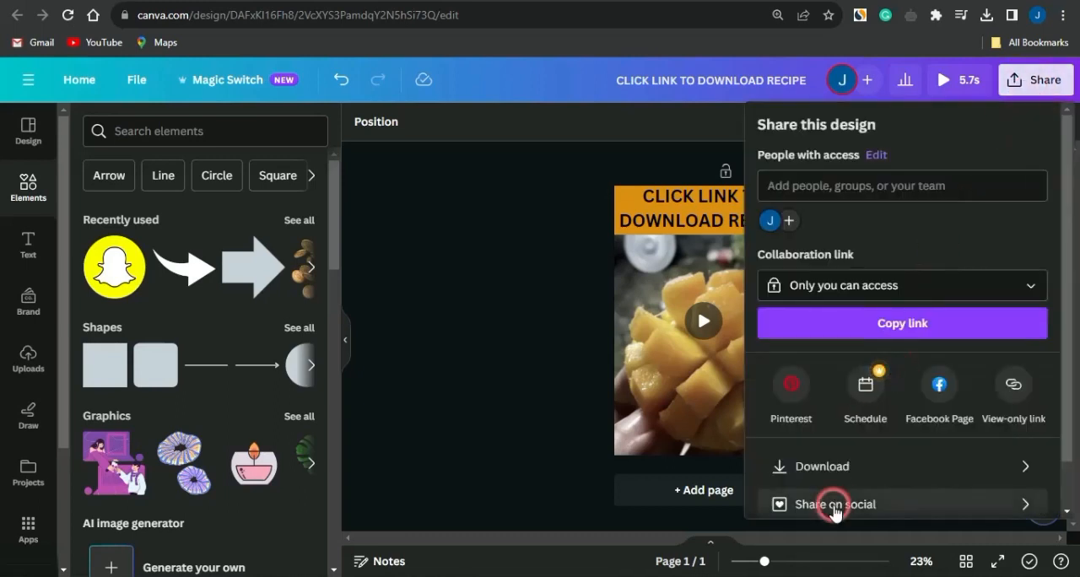
pyautogui.click(831, 477)
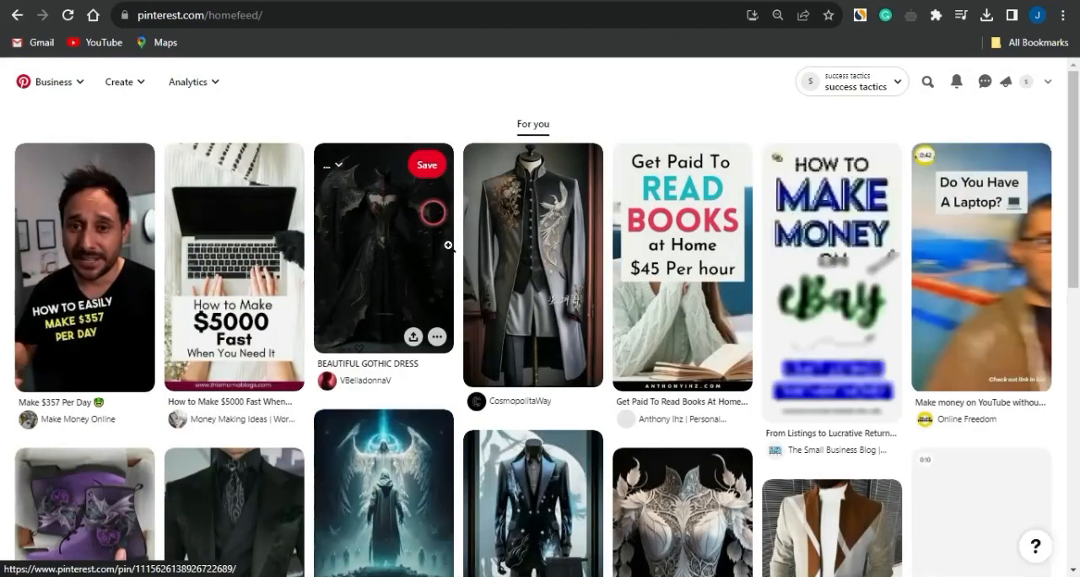
# In Pinterest, create a new pin and upload the downloaded mango video with the "CLICK LINK TO DOWNLOAD RECIPE" heading.
pyautogui.click(119, 85)
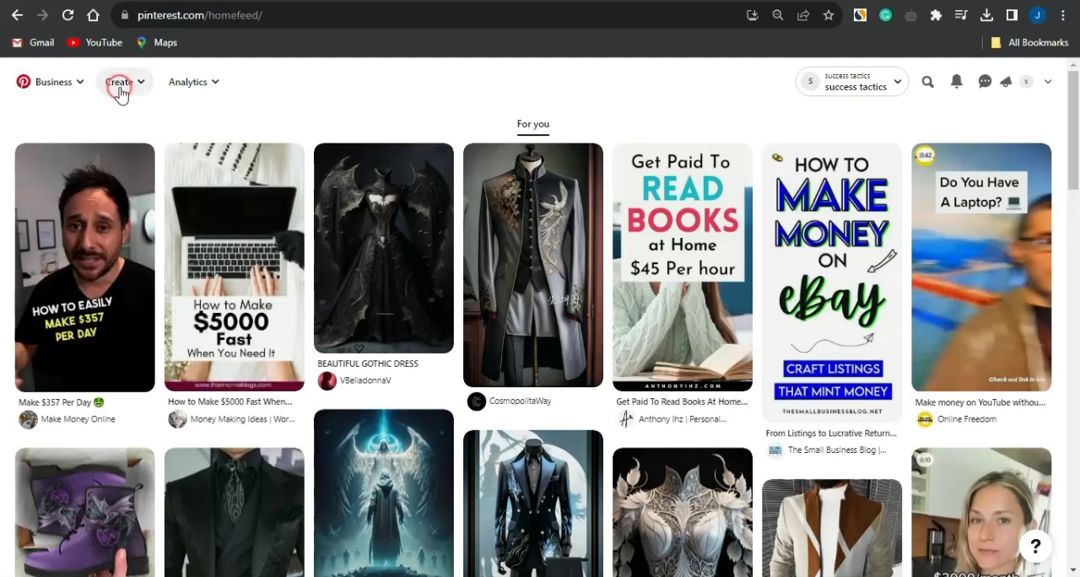
pyautogui.click(124, 120)
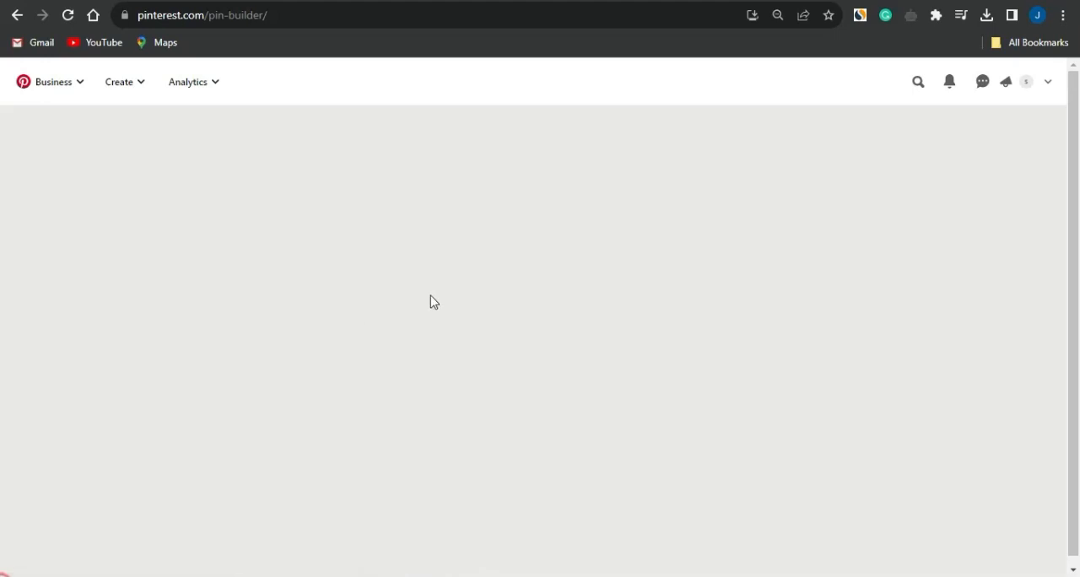
pyautogui.click(389, 311)
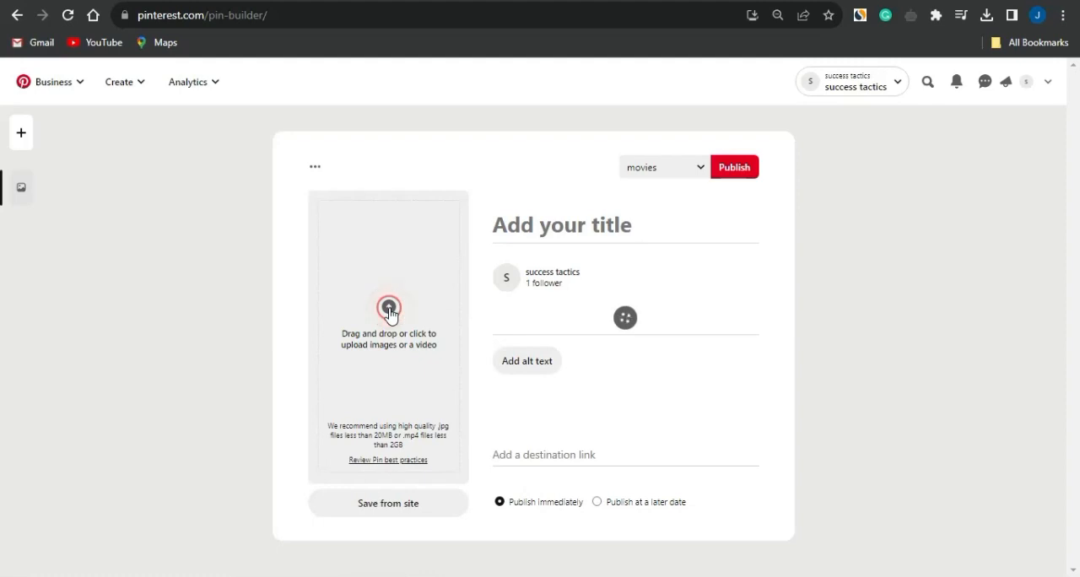
pyautogui.doubleClick(178, 161)
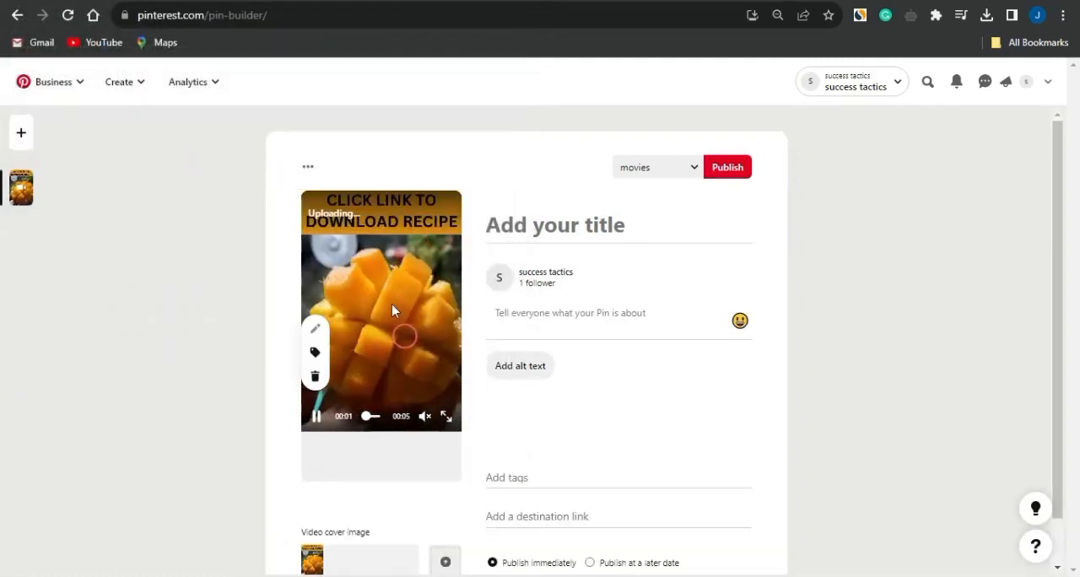
pyautogui.click(568, 221)
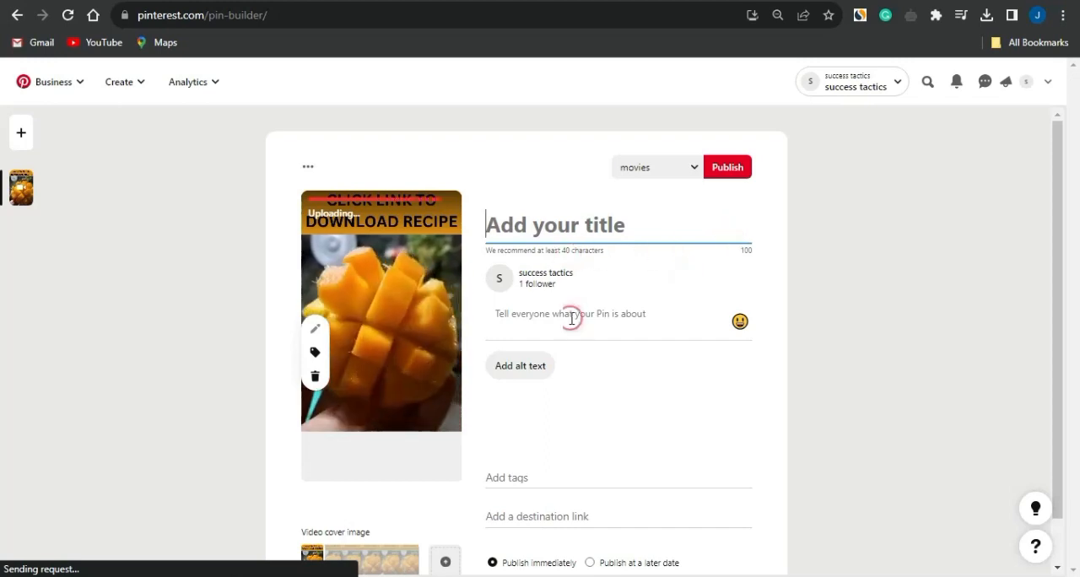
pyautogui.click(517, 477)
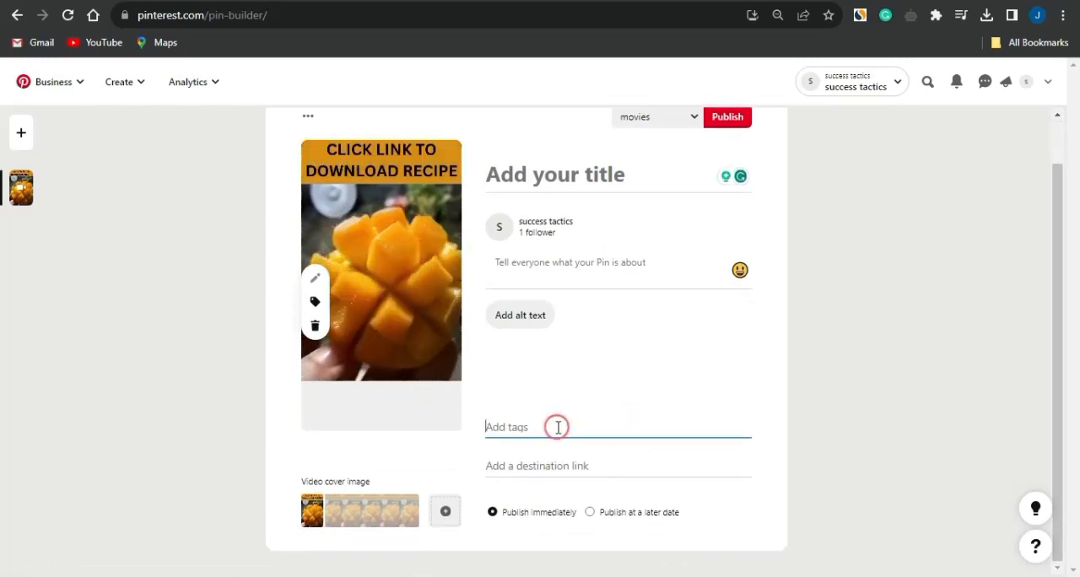
pyautogui.click(527, 465)
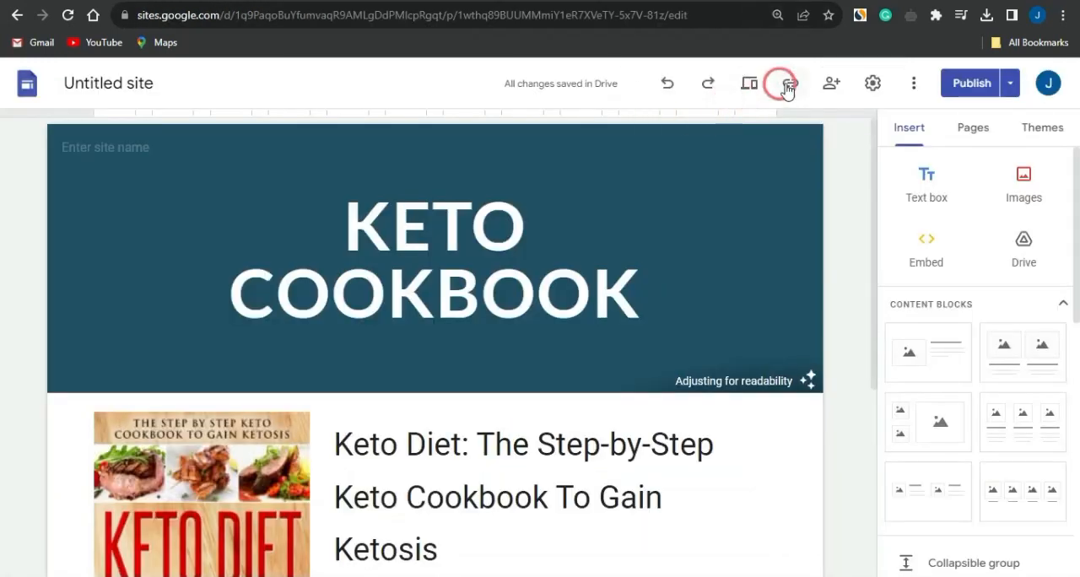
pyautogui.click(790, 83)
pyautogui.click(703, 329)
pyautogui.click(604, 1)
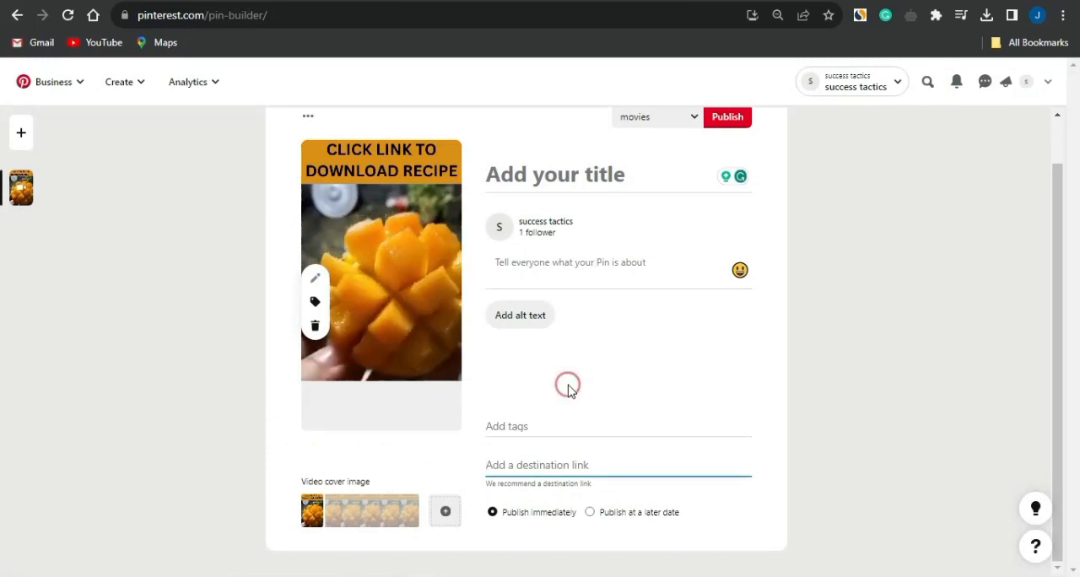
pyautogui.hotkey('ctrl', 'v')
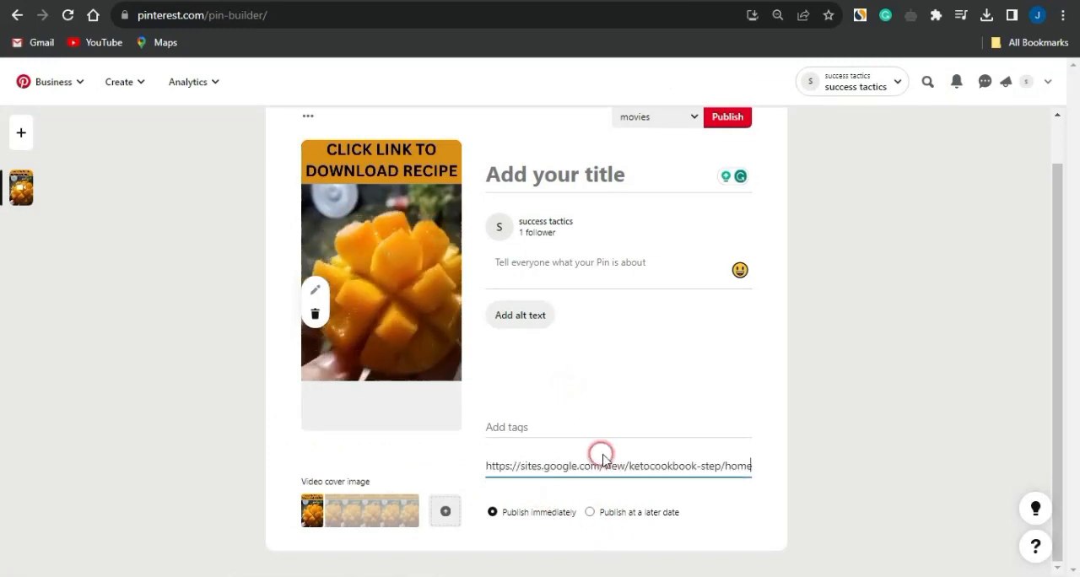
pyautogui.click(789, 452)
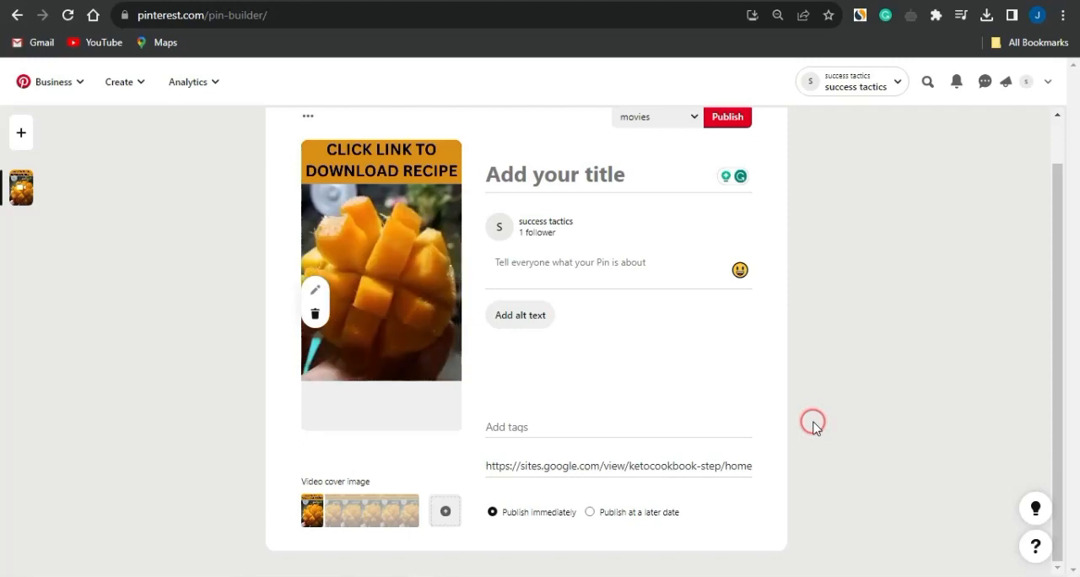
# Choose "keto recipies" as the board for the video pin.
pyautogui.click(694, 118)
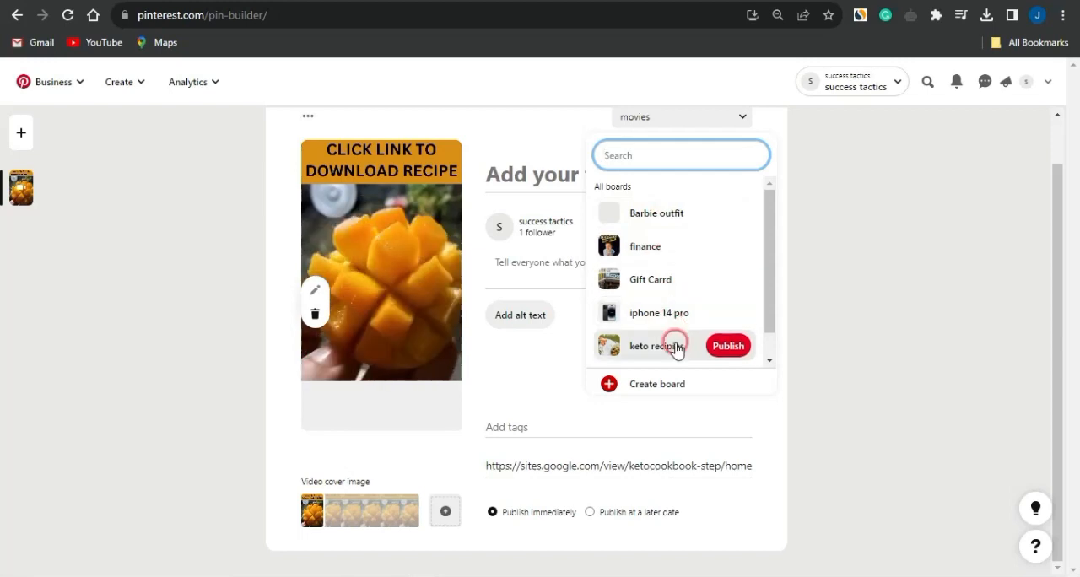
pyautogui.click(658, 346)
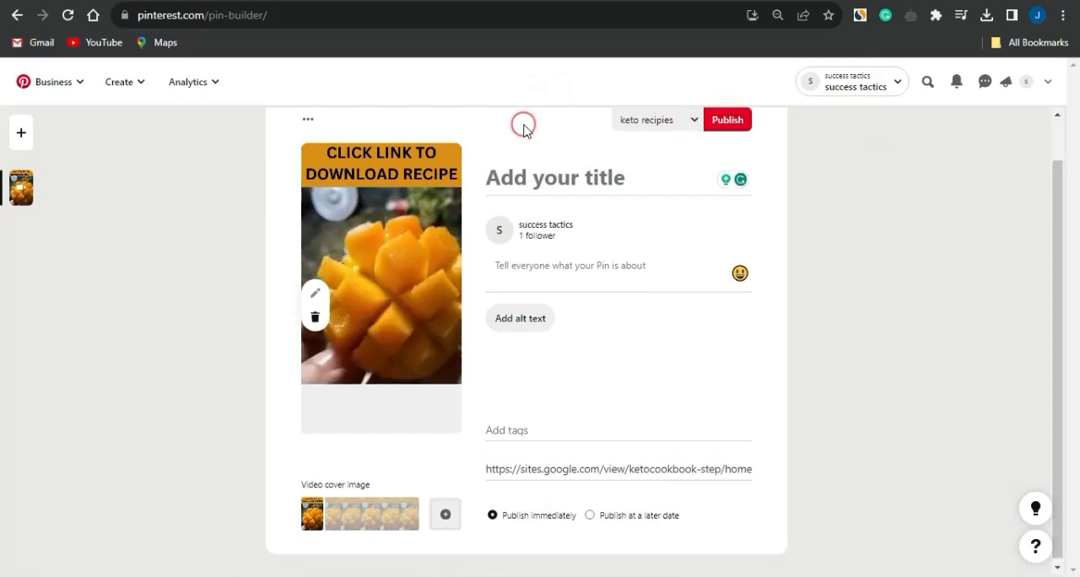
pyautogui.scroll(1, 523, 125)
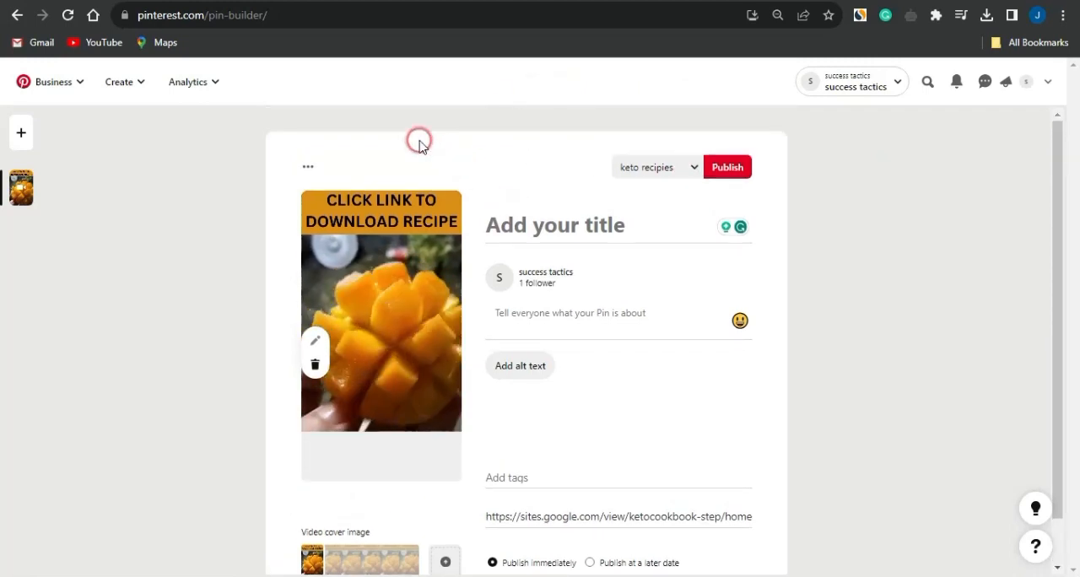